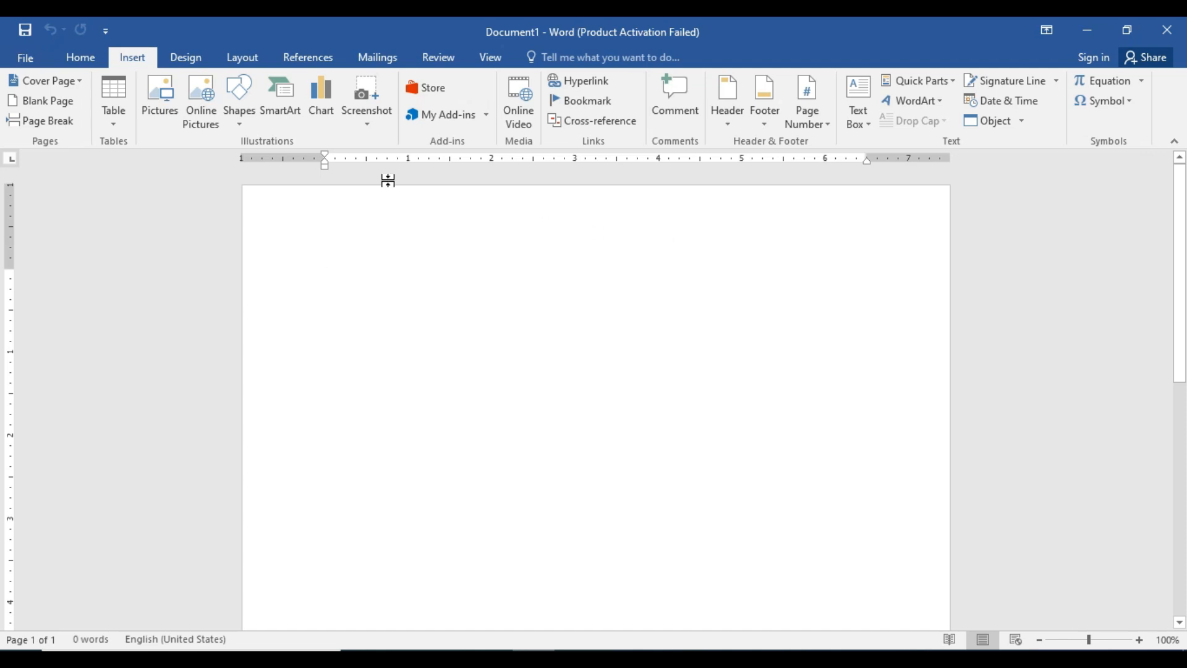
Insert a Clustered Column chart into the blank document and dismiss the activation wizard.
{"action": "left_click", "coordinate": [330, 120]}
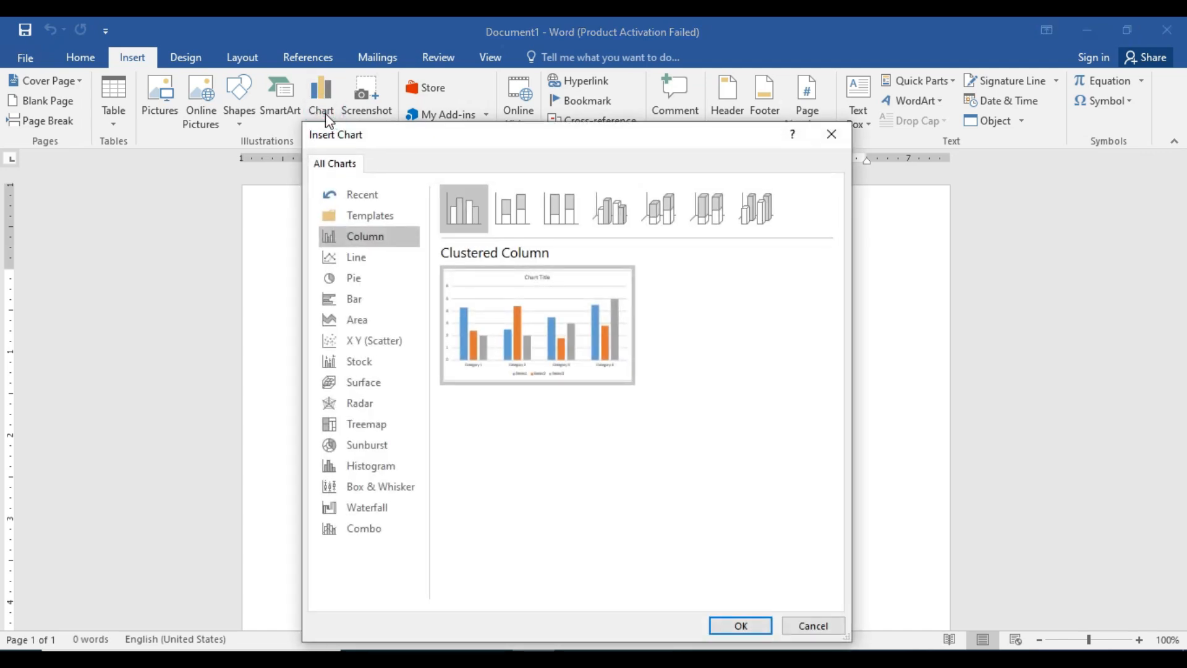
{"action": "mouse_move", "coordinate": [499, 318]}
{"action": "left_click", "coordinate": [762, 628]}
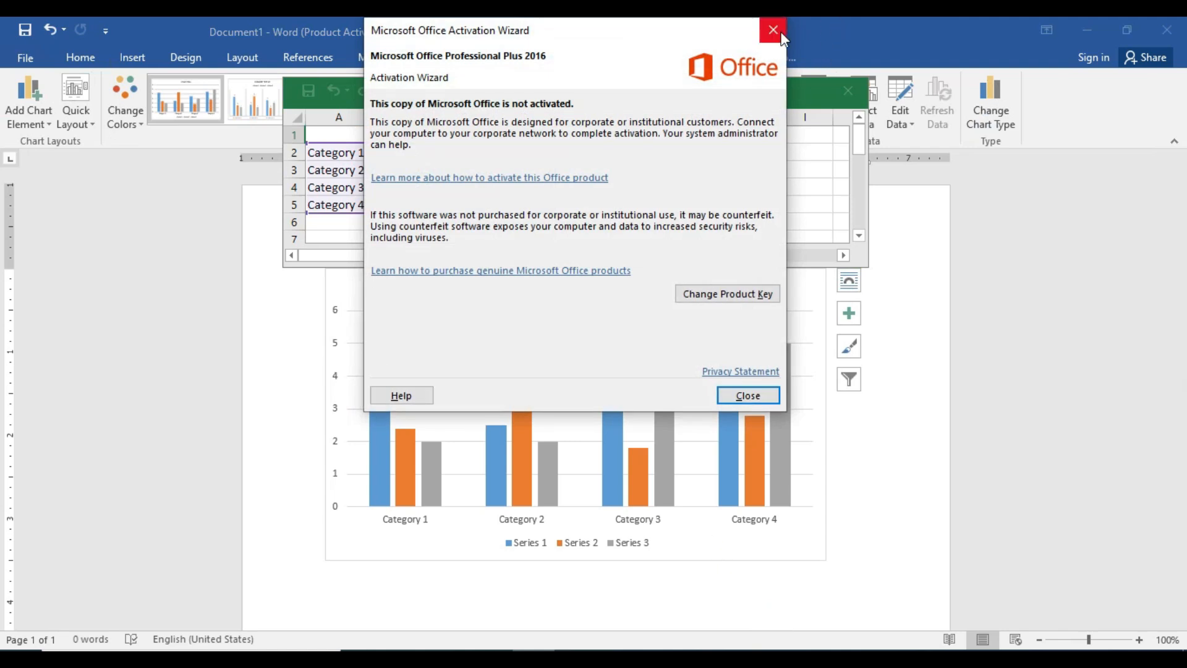
{"action": "left_click", "coordinate": [781, 32]}
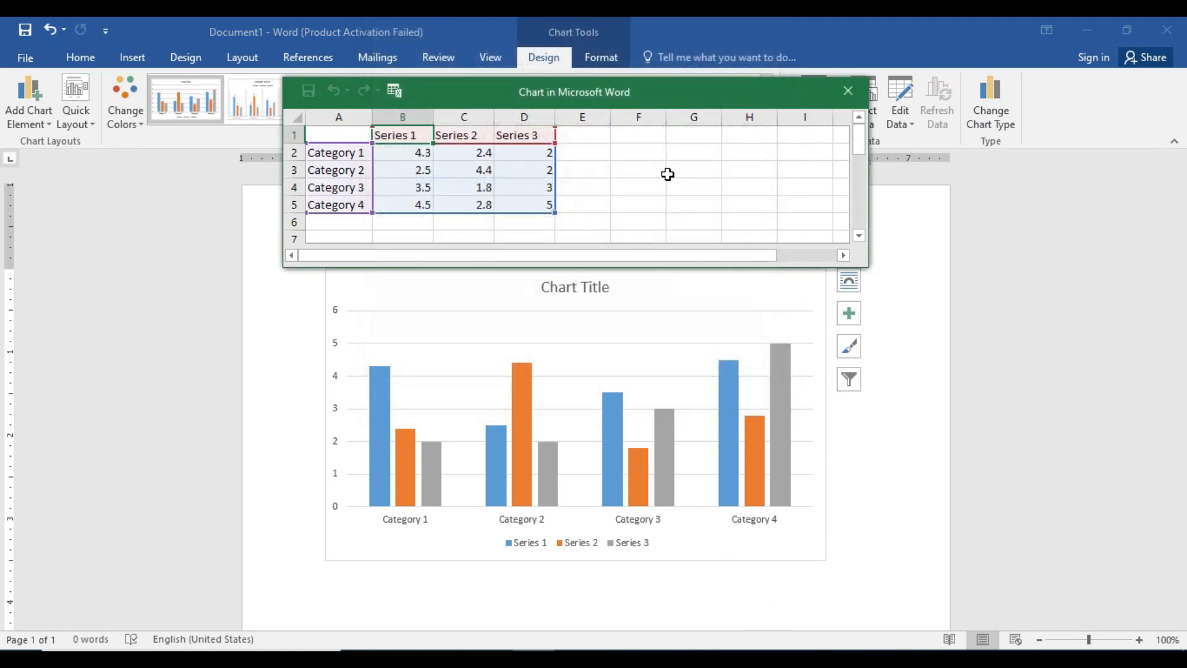
Add a fourth data series by entering the header Series 4 in cell E1 of the chart data sheet.
{"action": "left_click_drag", "start_coordinate": [603, 94], "coordinate": [594, 126]}
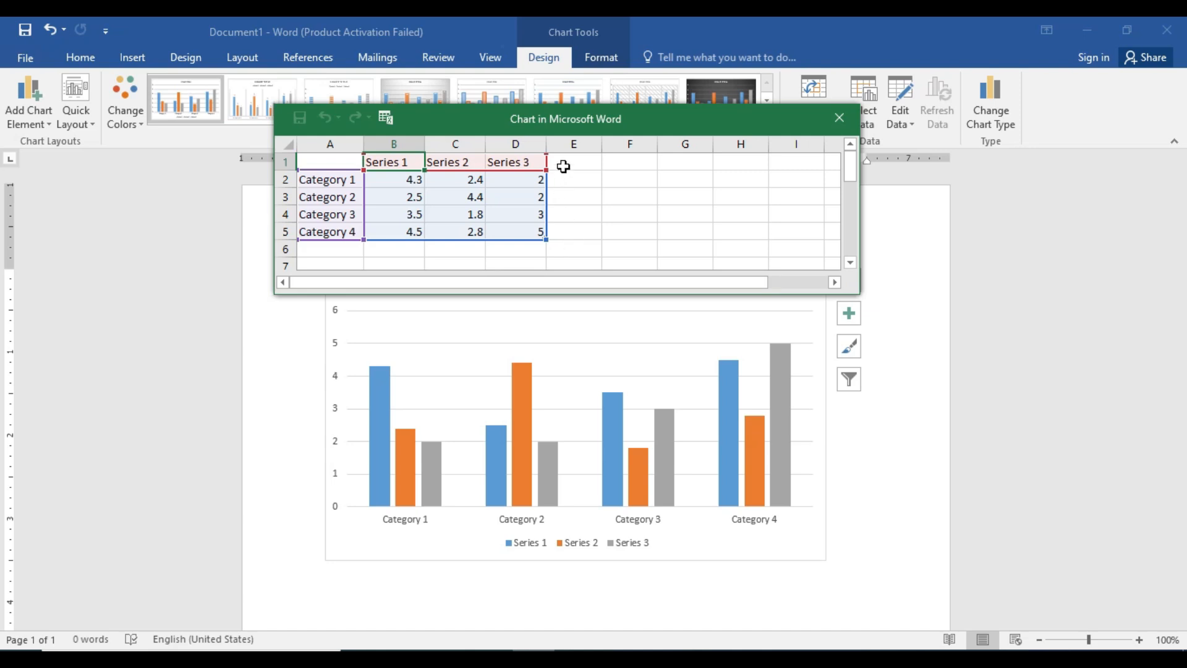
{"action": "left_click", "coordinate": [564, 166]}
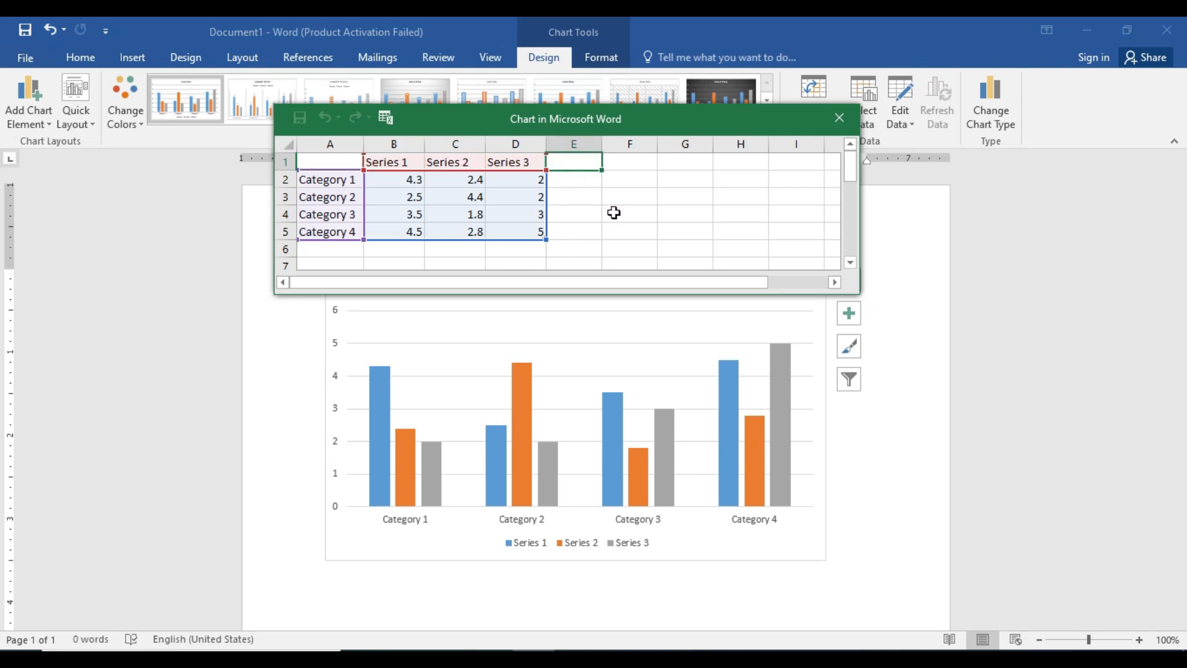
{"action": "type", "text": "S"}
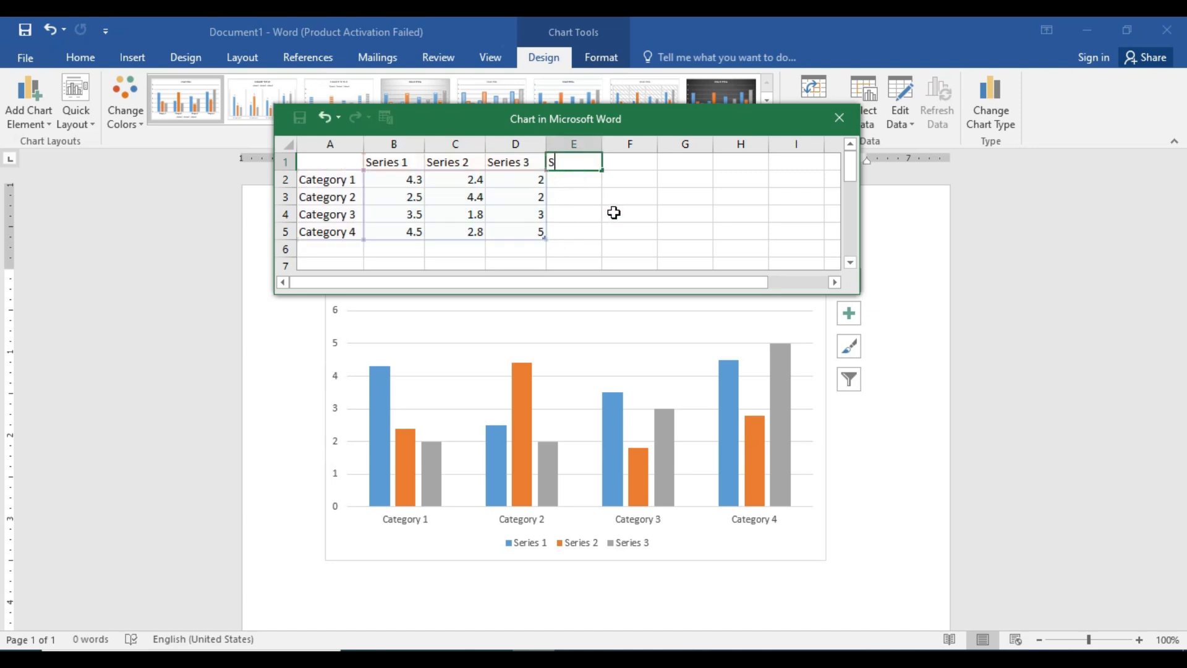
{"action": "type", "text": "eries 4"}
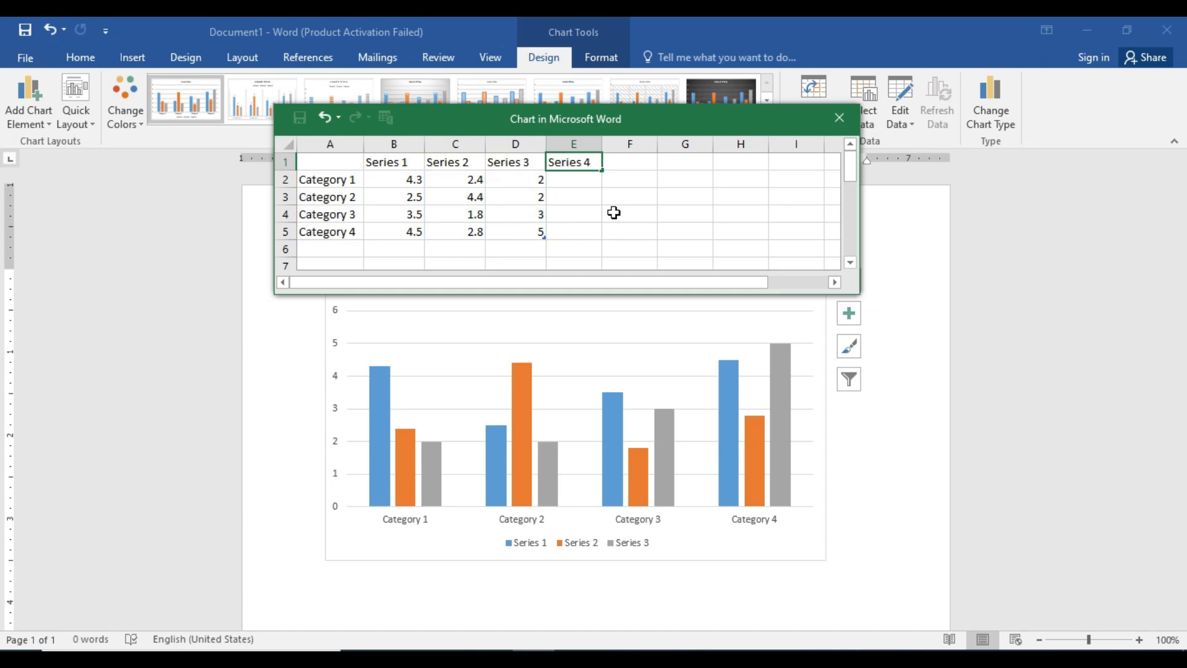
{"action": "key", "text": "Return"}
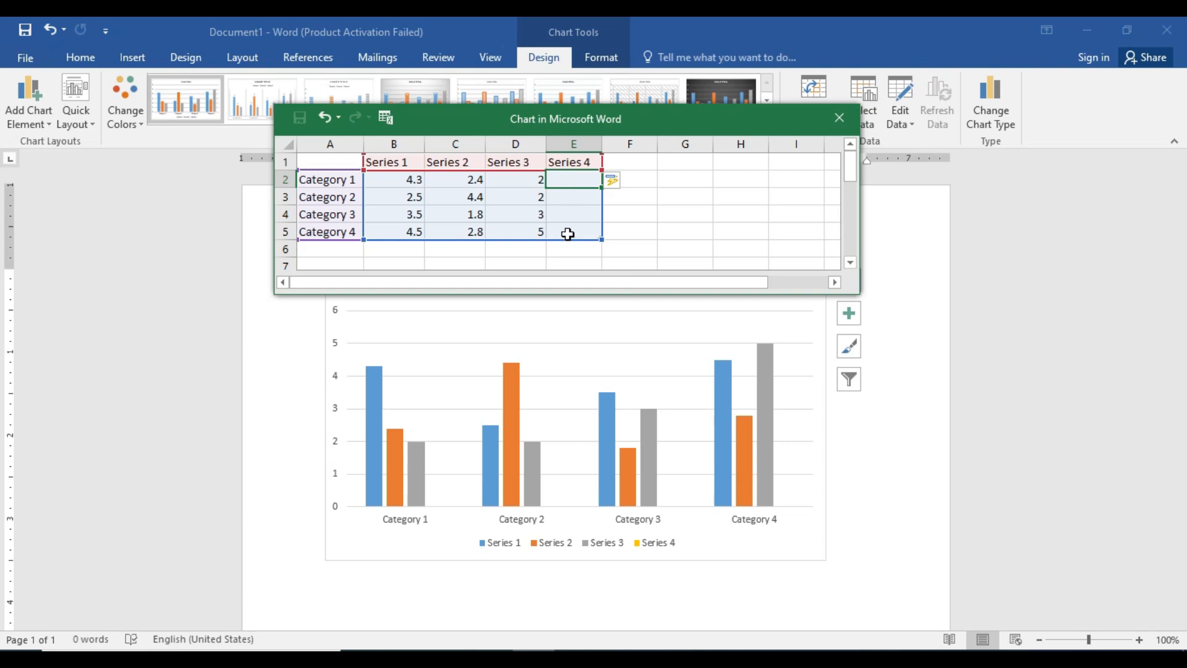
{"action": "left_click_drag", "start_coordinate": [465, 179], "coordinate": [462, 226]}
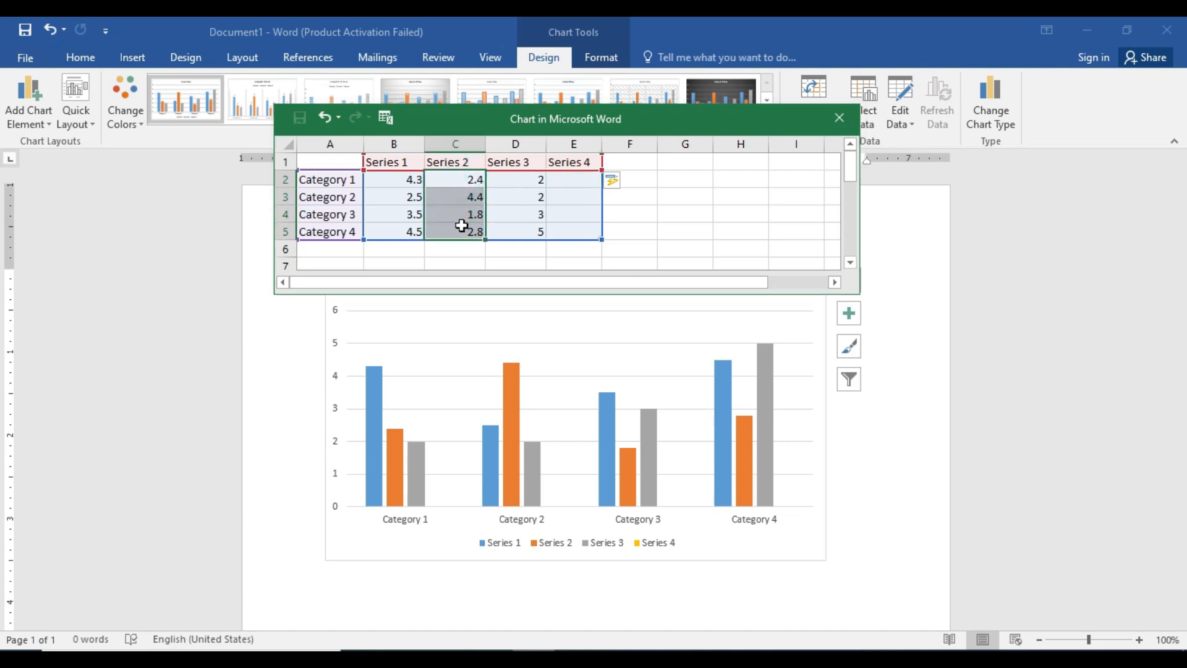
{"action": "key", "text": "ctrl+c"}
{"action": "left_click", "coordinate": [567, 180]}
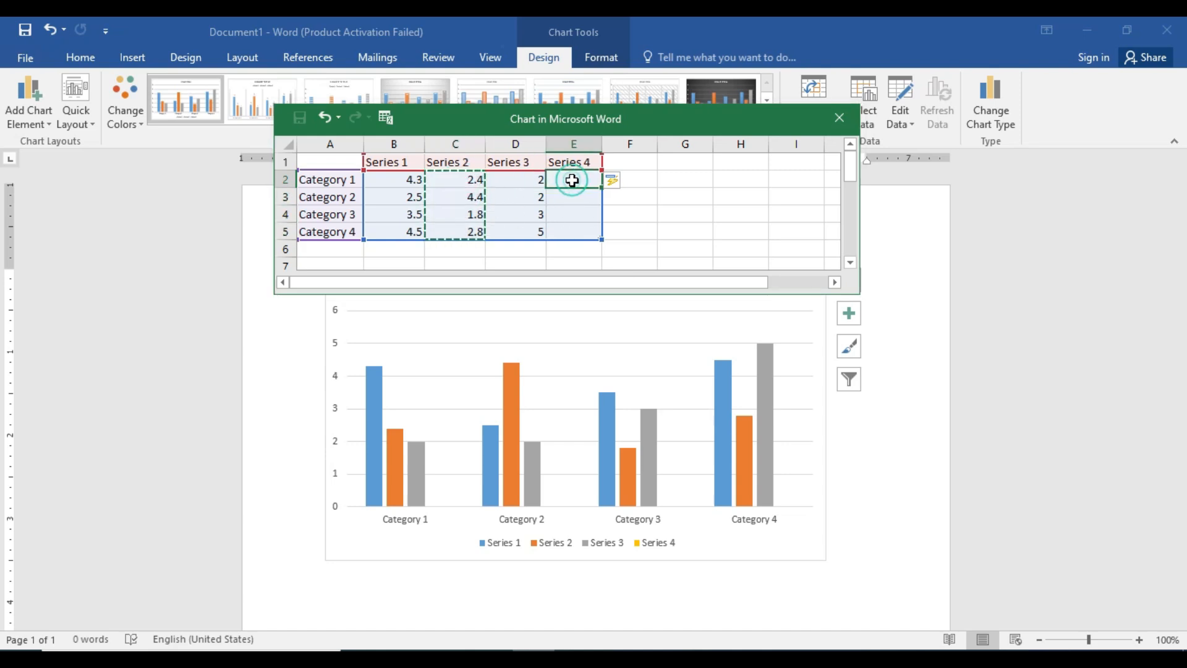
{"action": "key", "text": "ctrl+c"}
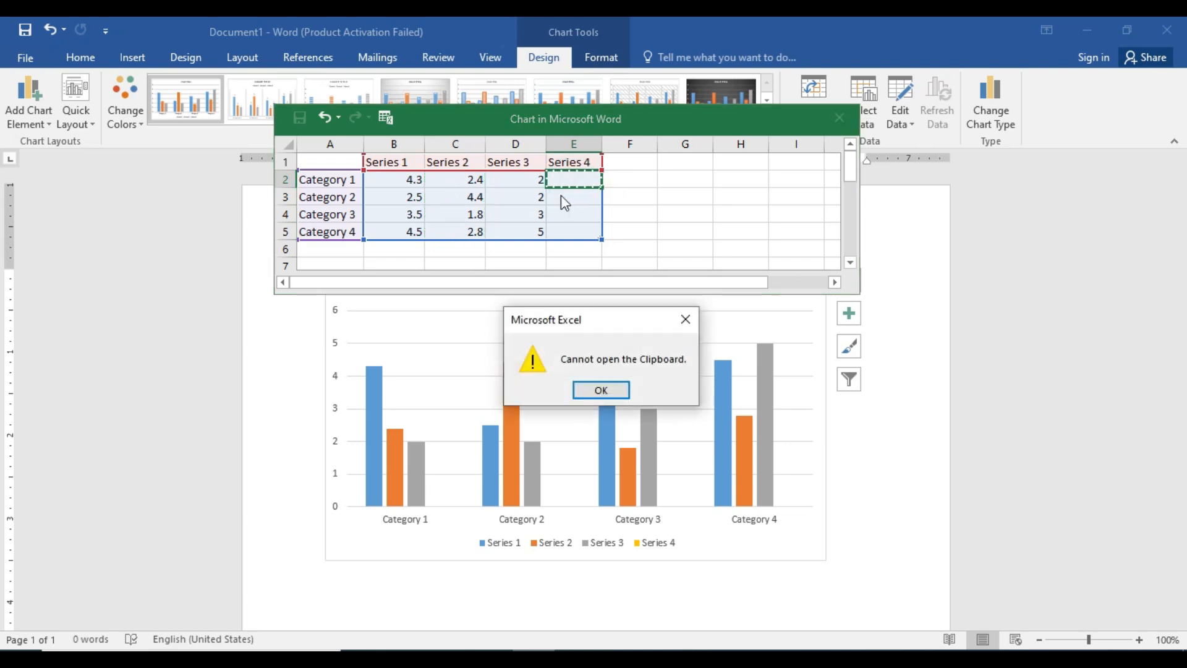
{"action": "left_click", "coordinate": [693, 321]}
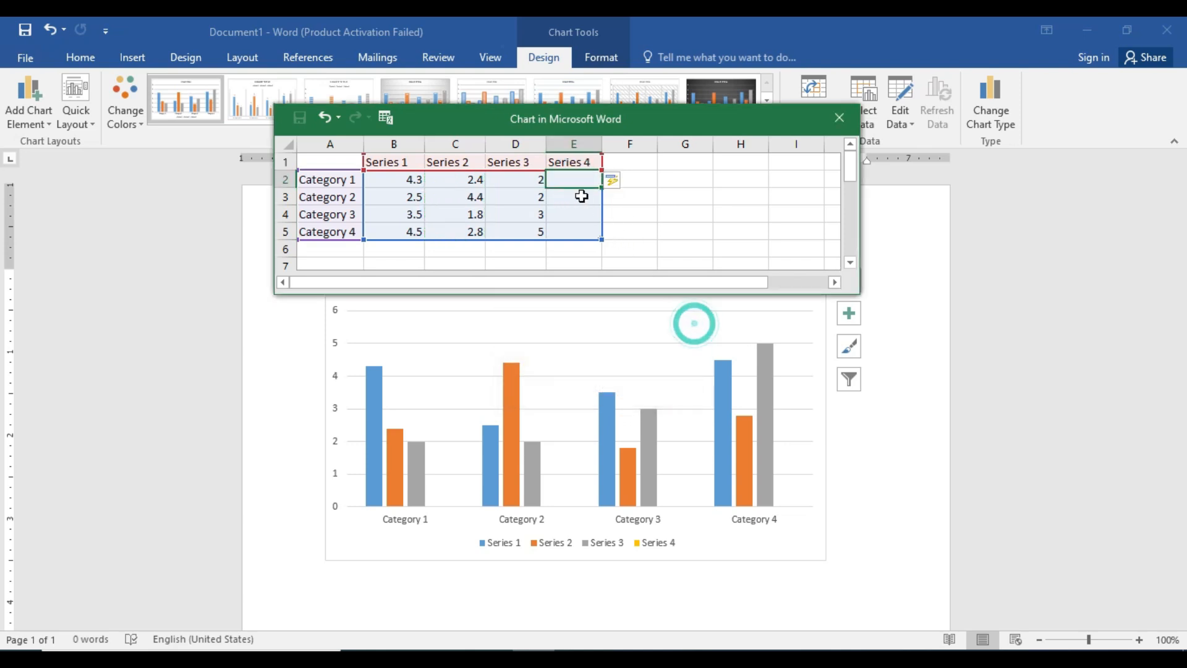
{"action": "key", "text": "ctrl+v"}
Copy the Series 2 values from C2:C5 into the Series 4 column starting at cell E2.
{"action": "left_click_drag", "start_coordinate": [466, 179], "coordinate": [468, 230]}
{"action": "key", "text": "ctrl+c"}
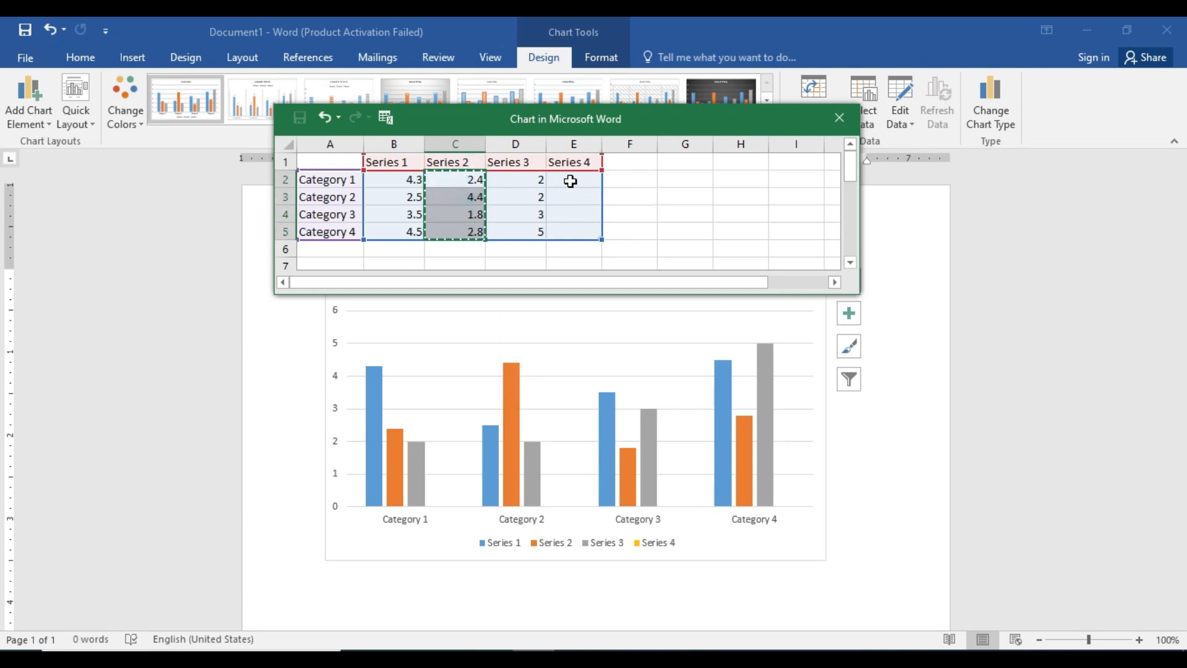
{"action": "left_click", "coordinate": [570, 180]}
{"action": "key", "text": "ctrl+v"}
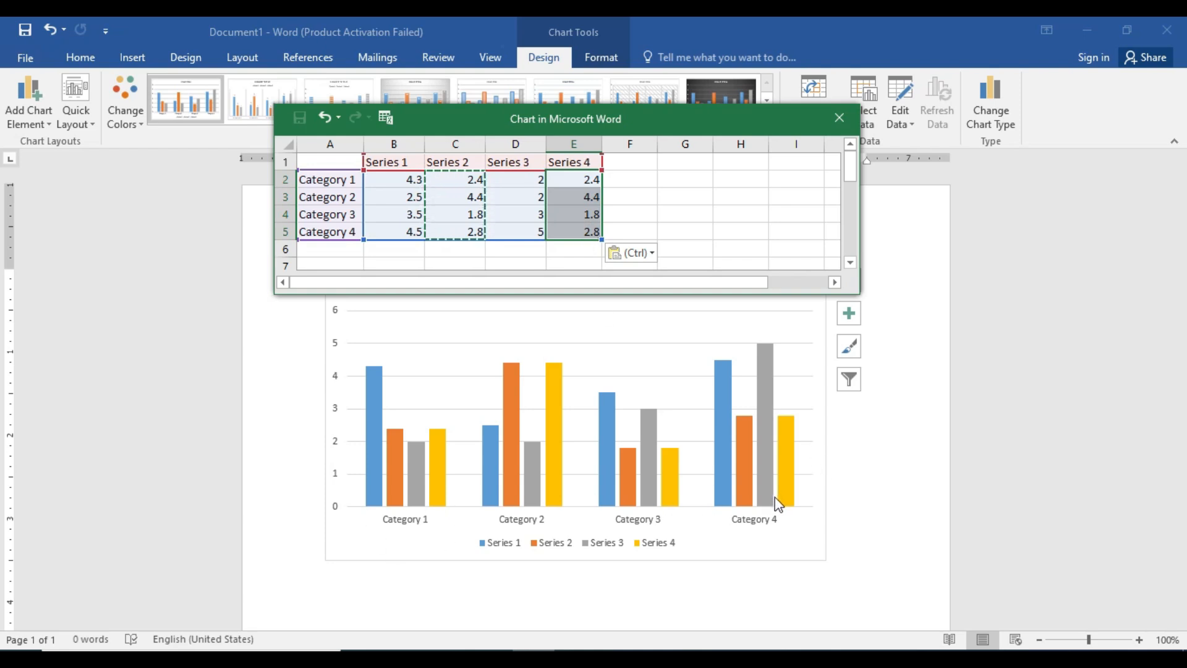
Add a new category row by entering Category 5 in cell A6 of the chart data sheet.
{"action": "left_click", "coordinate": [309, 250]}
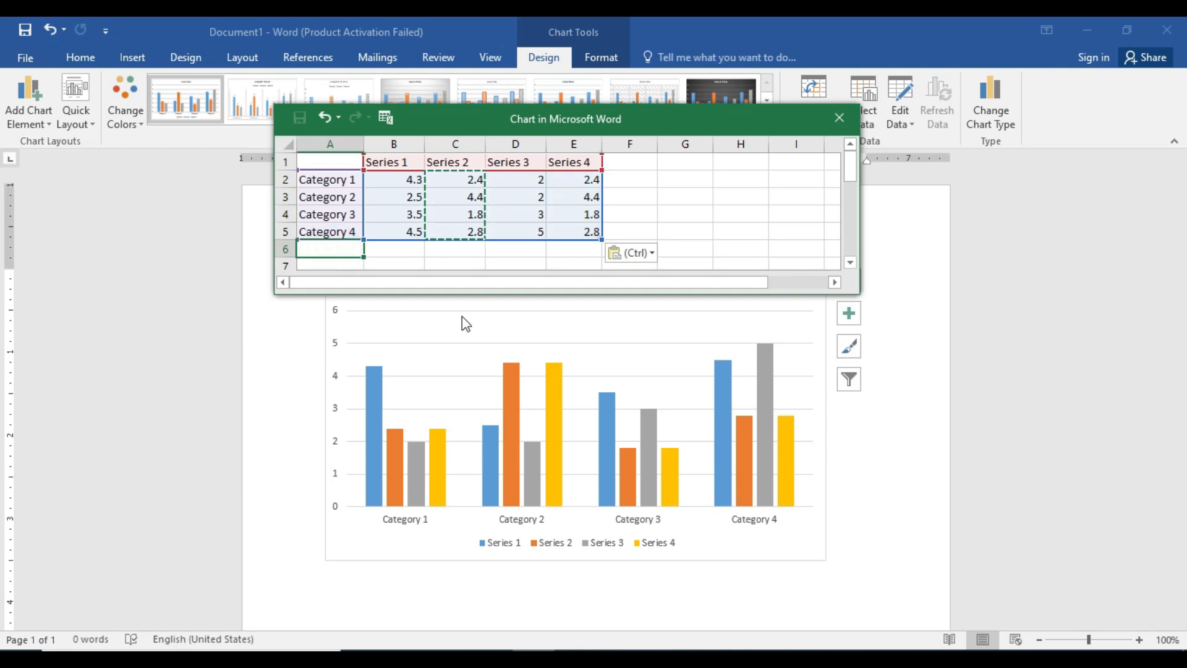
{"action": "type", "text": "Categr"}
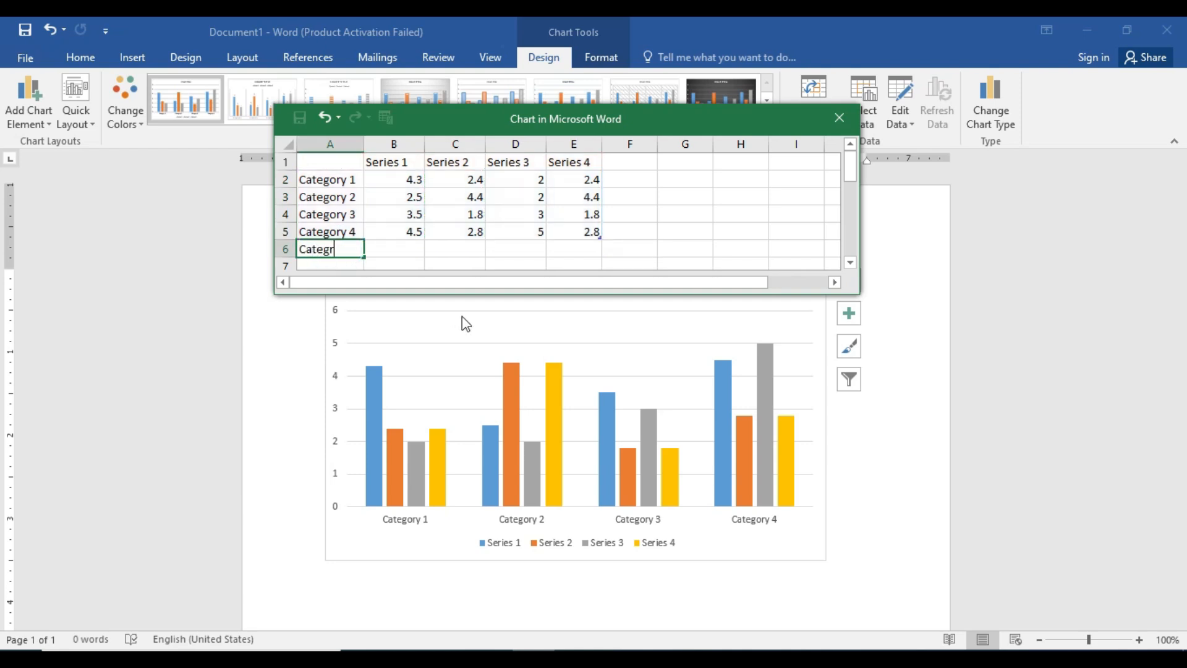
{"action": "key", "text": "BackSpace"}
{"action": "type", "text": "ory 5"}
{"action": "key", "text": "Return"}
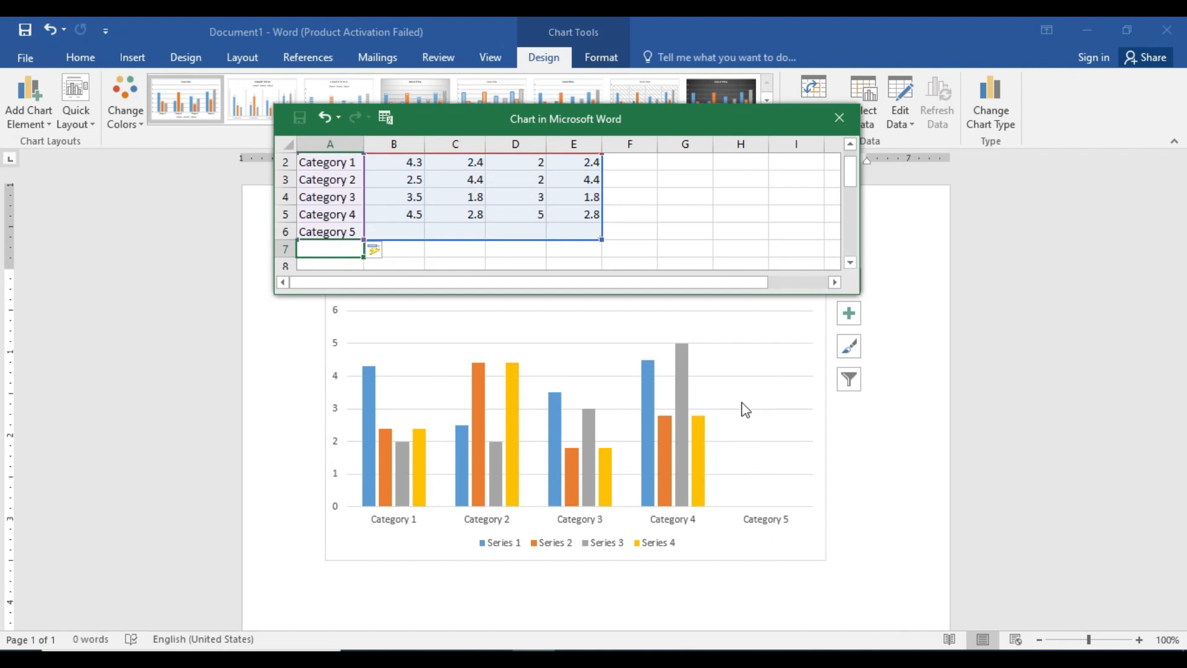
Fill the Category 5 row with the values 5, 4, 3 and 2 for Series 1 to Series 4.
{"action": "left_click", "coordinate": [403, 230]}
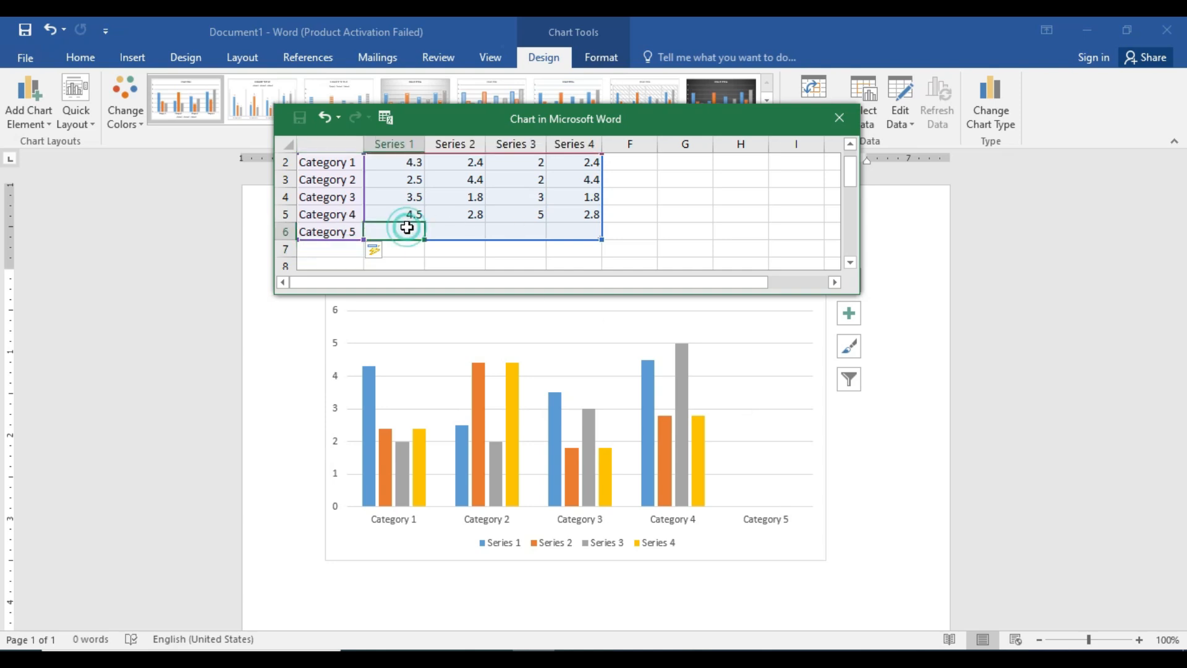
{"action": "type", "text": "5"}
{"action": "key", "text": "Tab"}
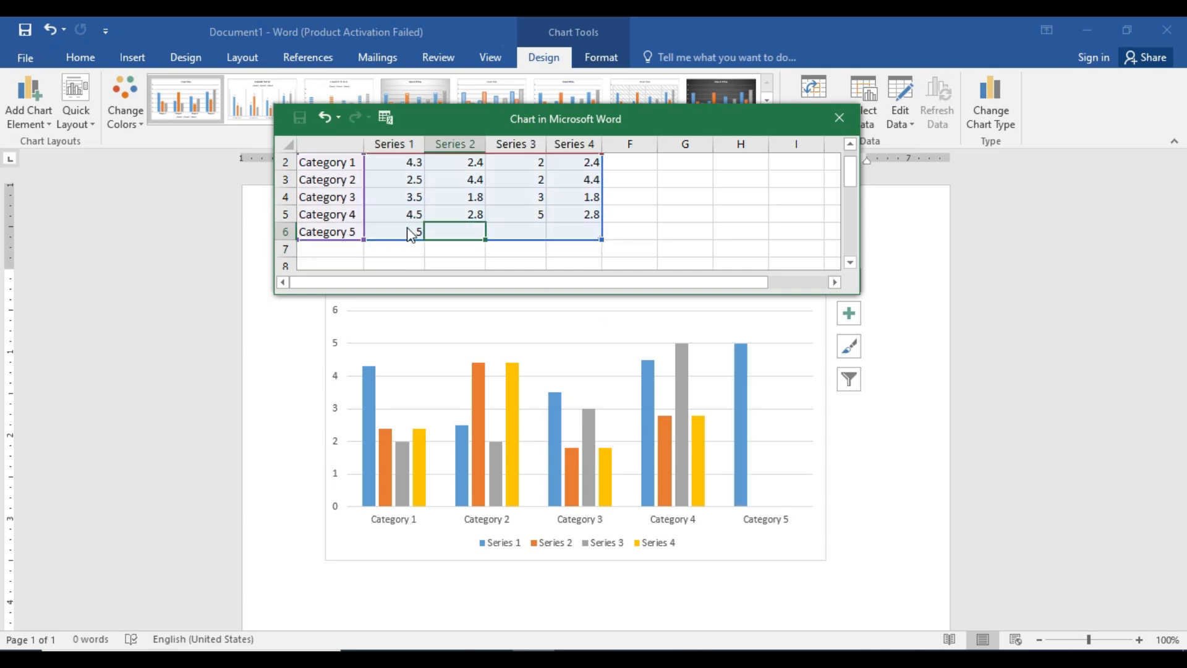
{"action": "type", "text": "4"}
{"action": "key", "text": "Tab"}
{"action": "type", "text": "3"}
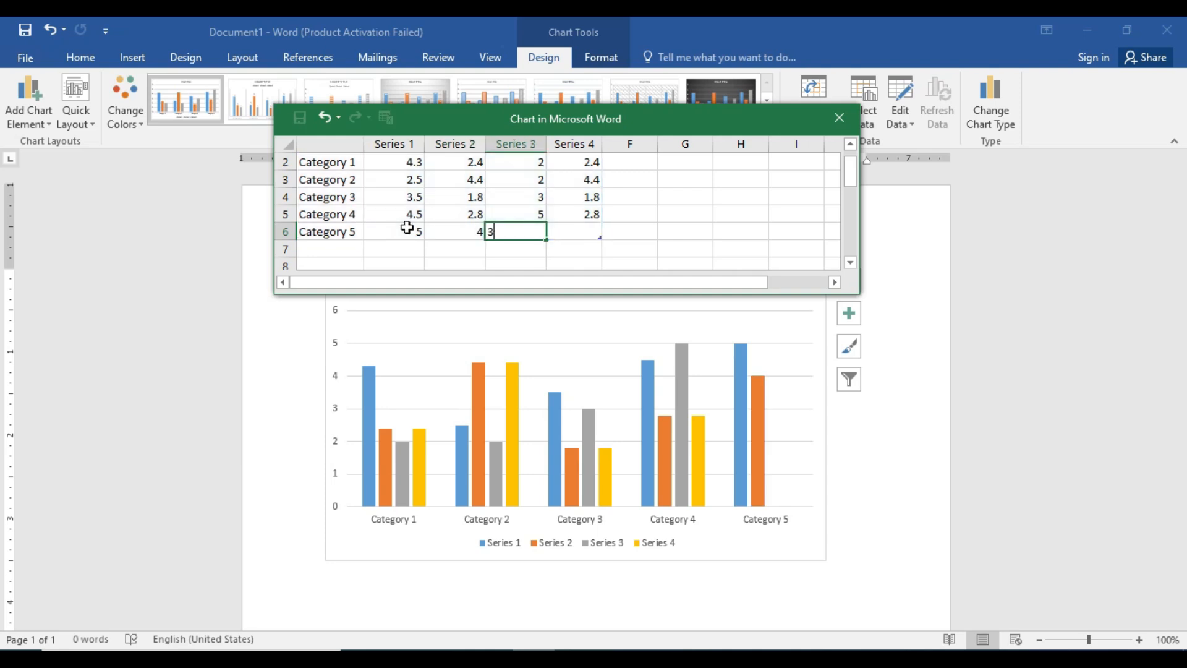
{"action": "key", "text": "Tab"}
{"action": "type", "text": "2"}
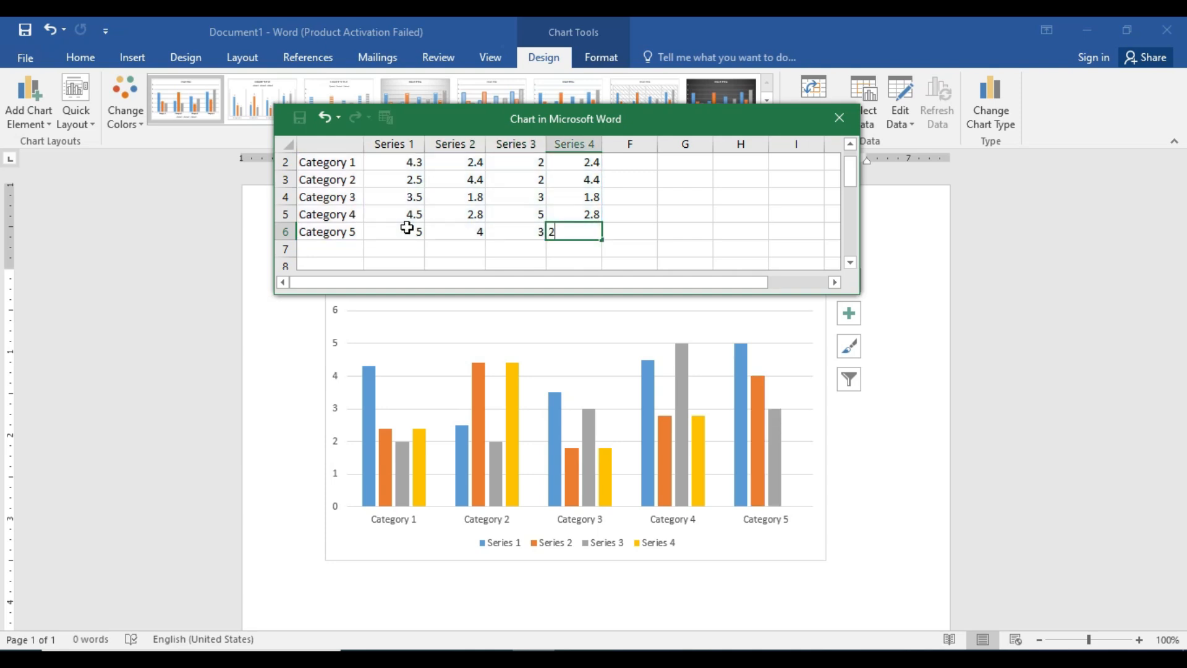
{"action": "key", "text": "Down"}
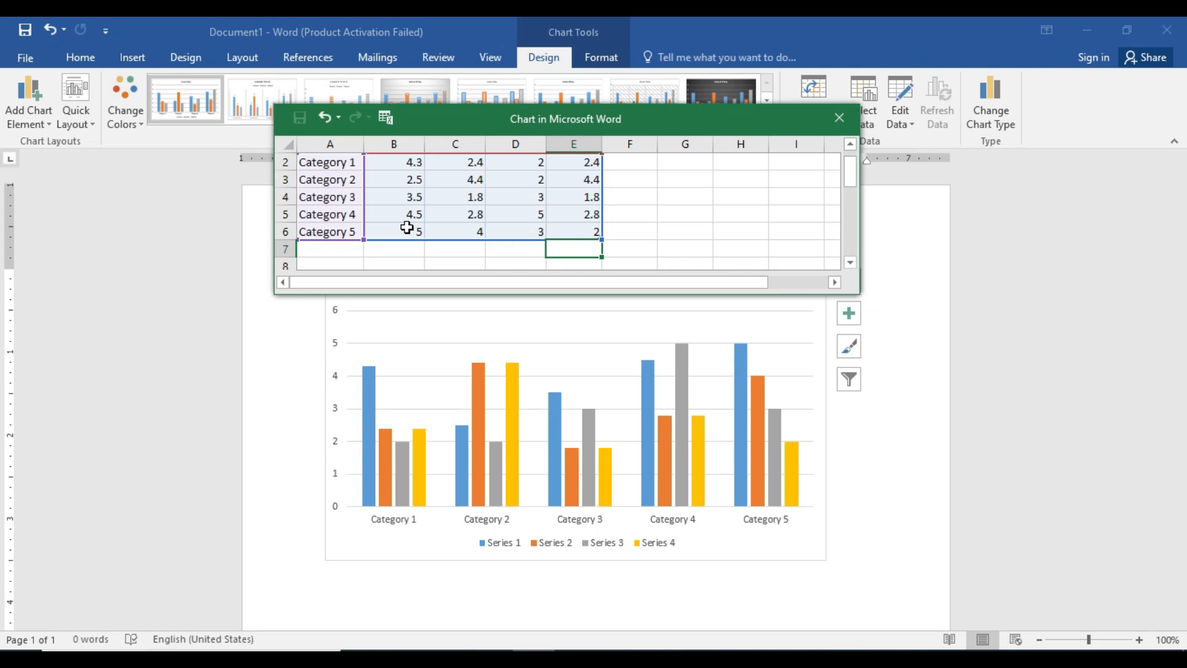
Move the chart data sheet window off the chart so that it no longer covers it.
{"action": "scroll", "coordinate": [443, 247], "scroll_direction": "up", "scroll_amount": 1}
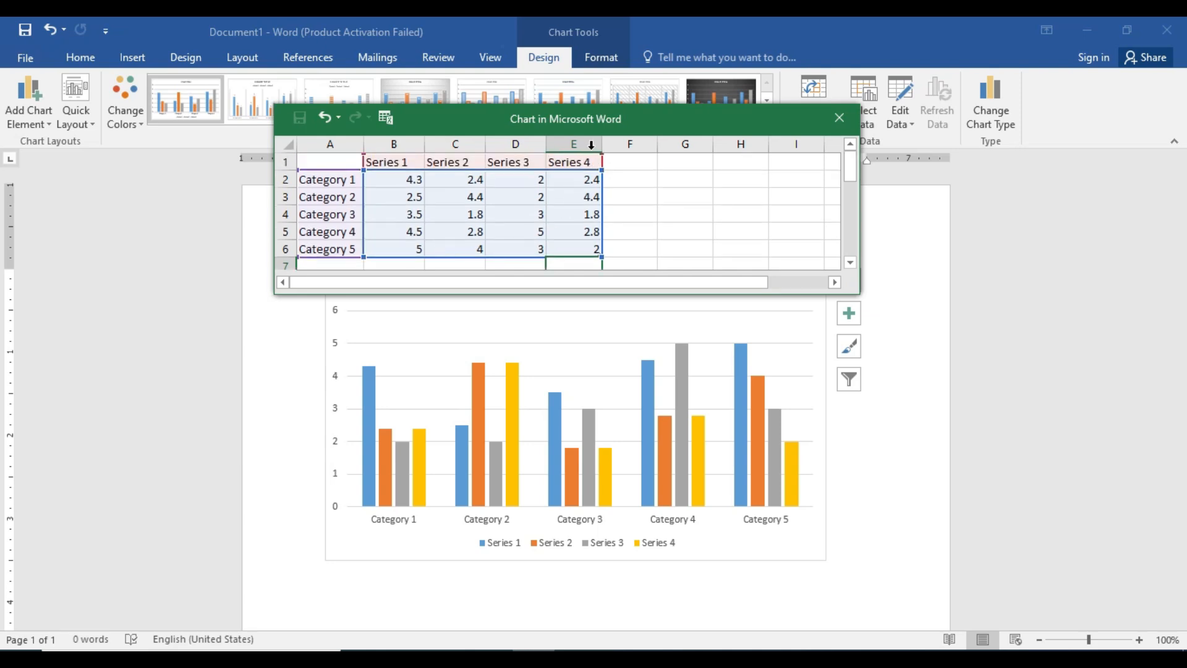
{"action": "left_click_drag", "start_coordinate": [599, 124], "coordinate": [602, 188]}
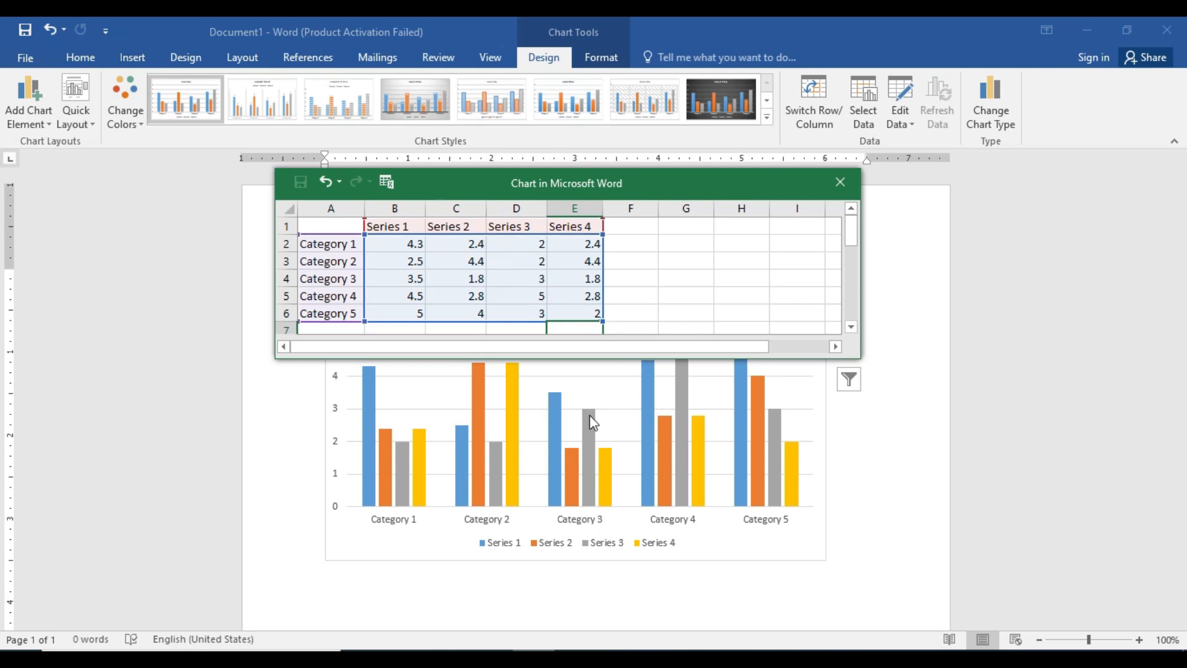
{"action": "left_click_drag", "start_coordinate": [603, 180], "coordinate": [603, 85]}
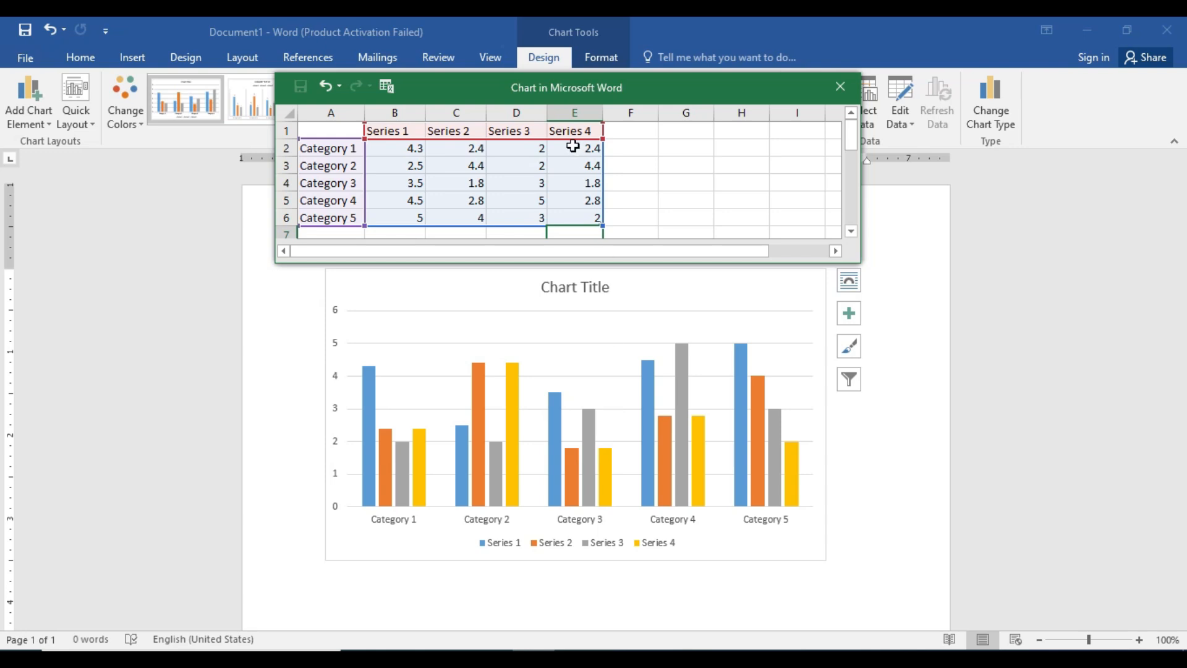
{"action": "left_click_drag", "start_coordinate": [537, 87], "coordinate": [1126, 516]}
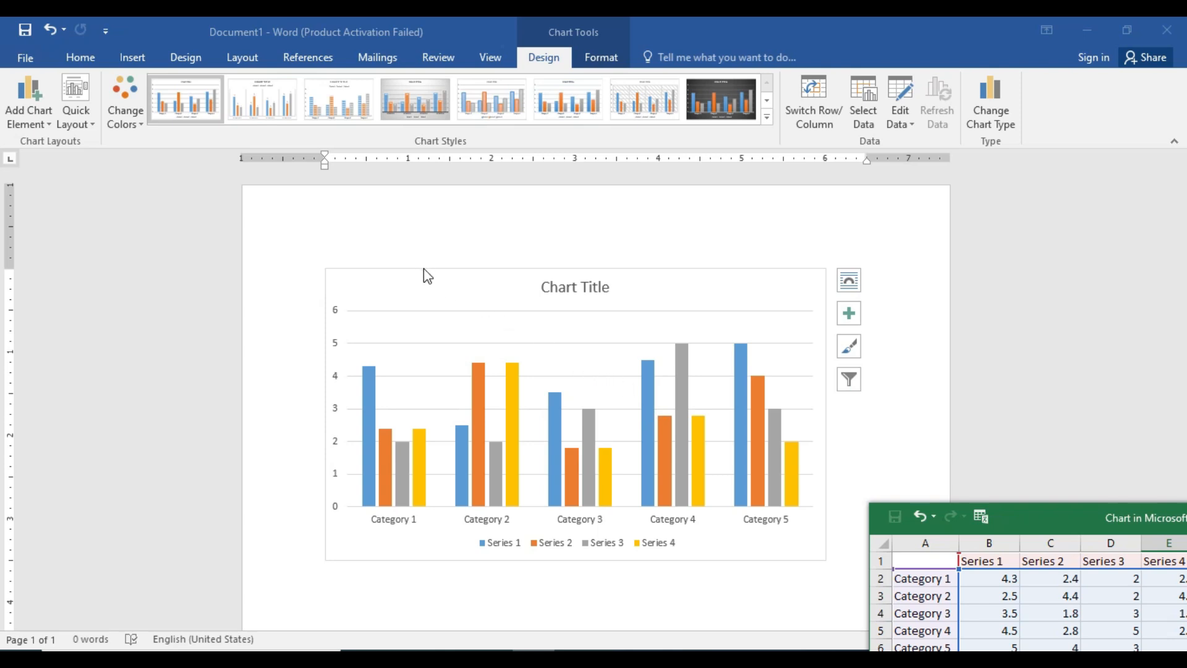
Select the chart and examine the available chart elements, including axis titles, chart title, data table and gridlines, without applying any.
{"action": "left_click", "coordinate": [411, 280]}
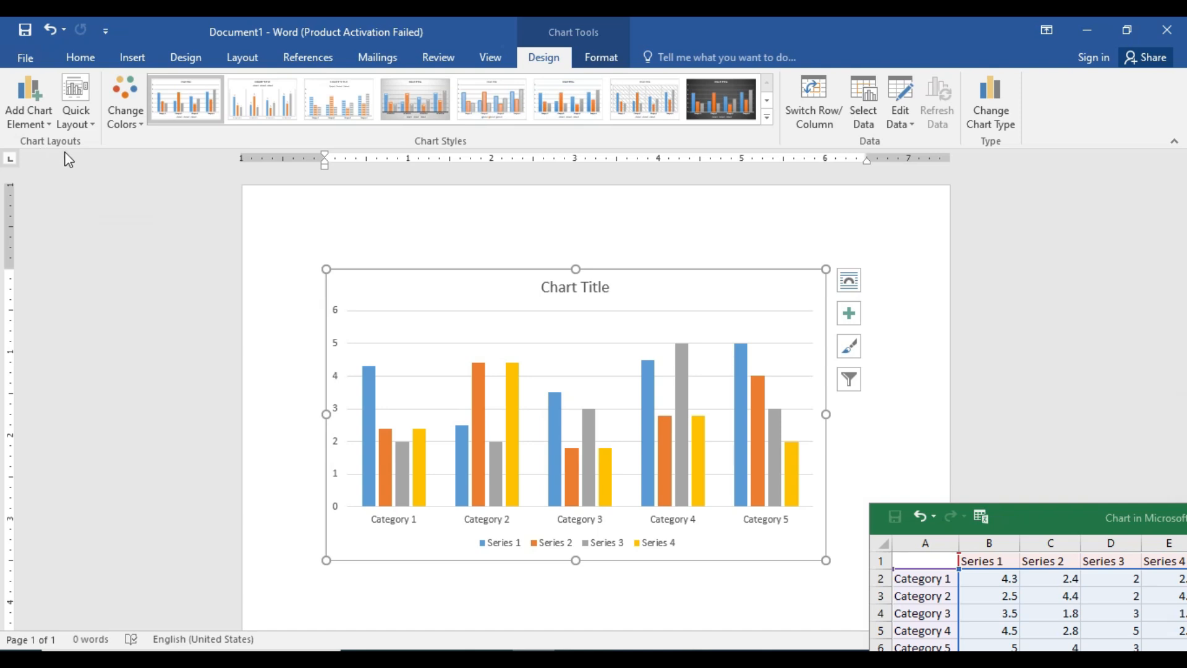
{"action": "left_click", "coordinate": [36, 123]}
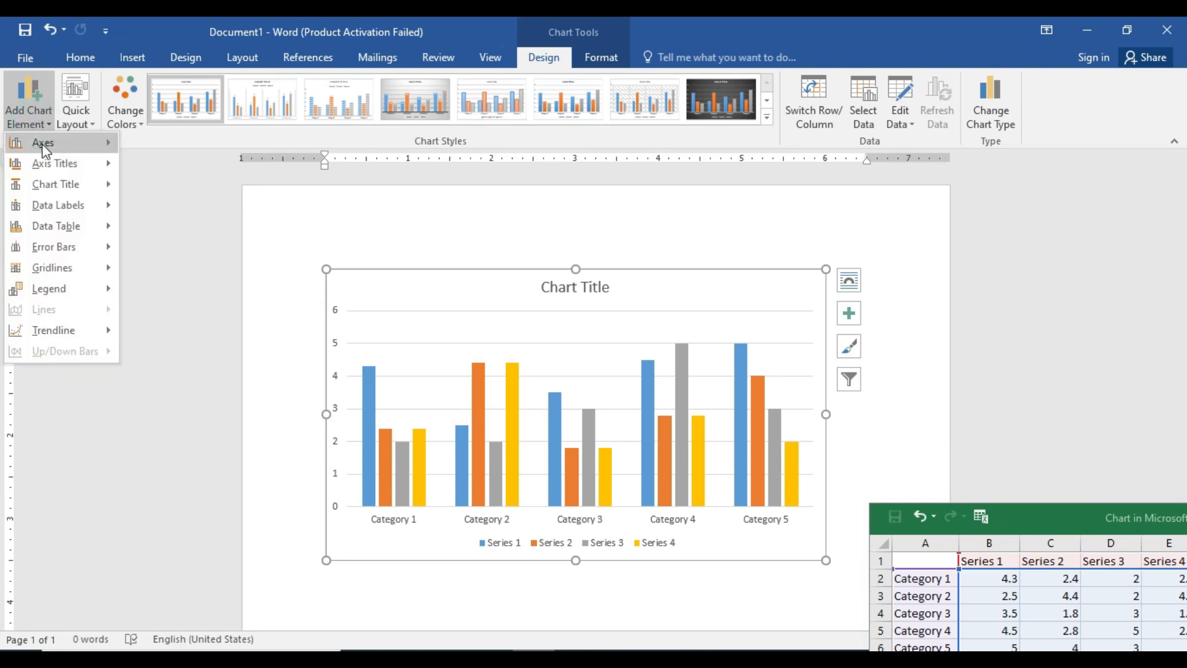
{"action": "mouse_move", "coordinate": [44, 148]}
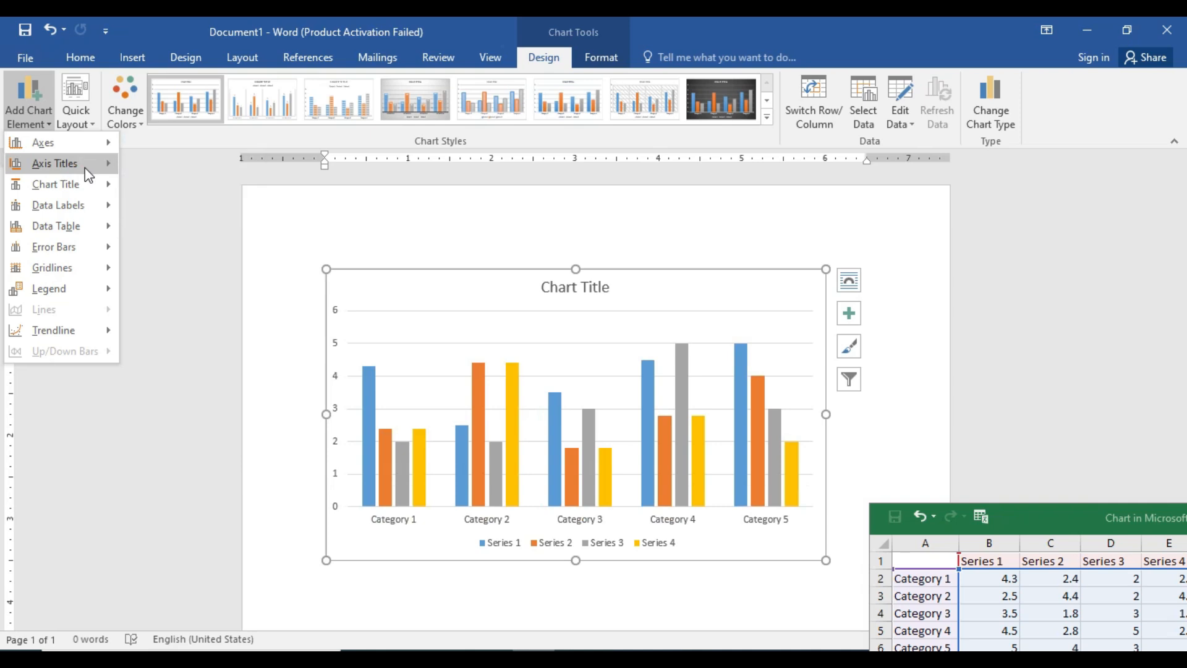
{"action": "mouse_move", "coordinate": [84, 166]}
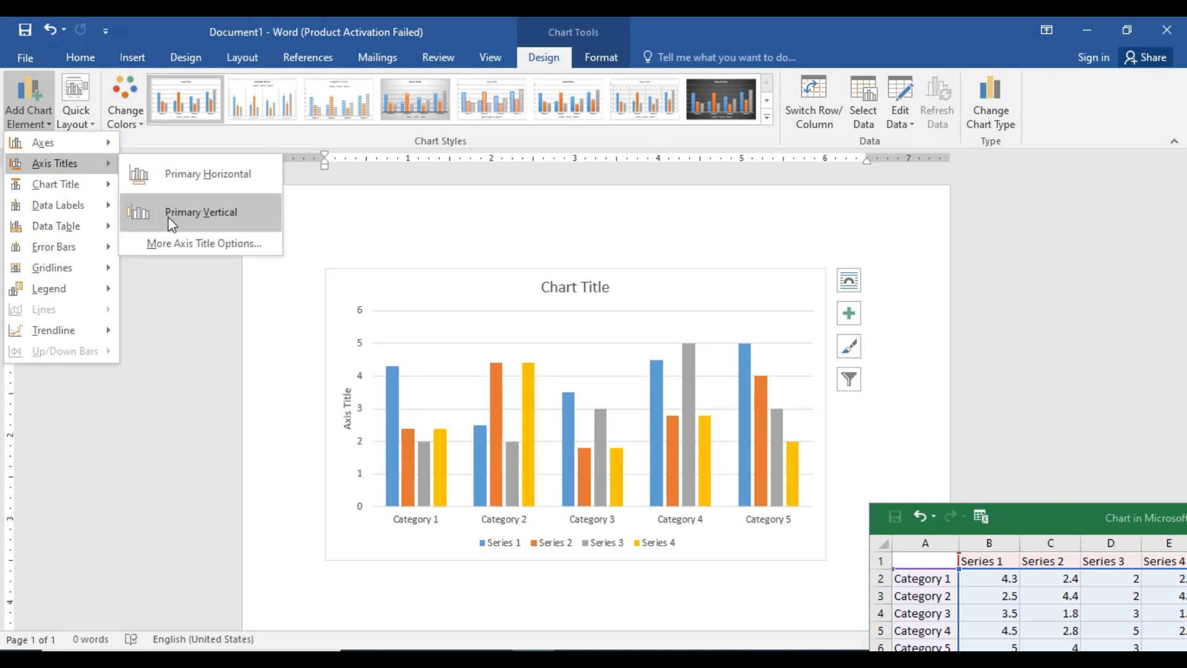
{"action": "mouse_move", "coordinate": [96, 189]}
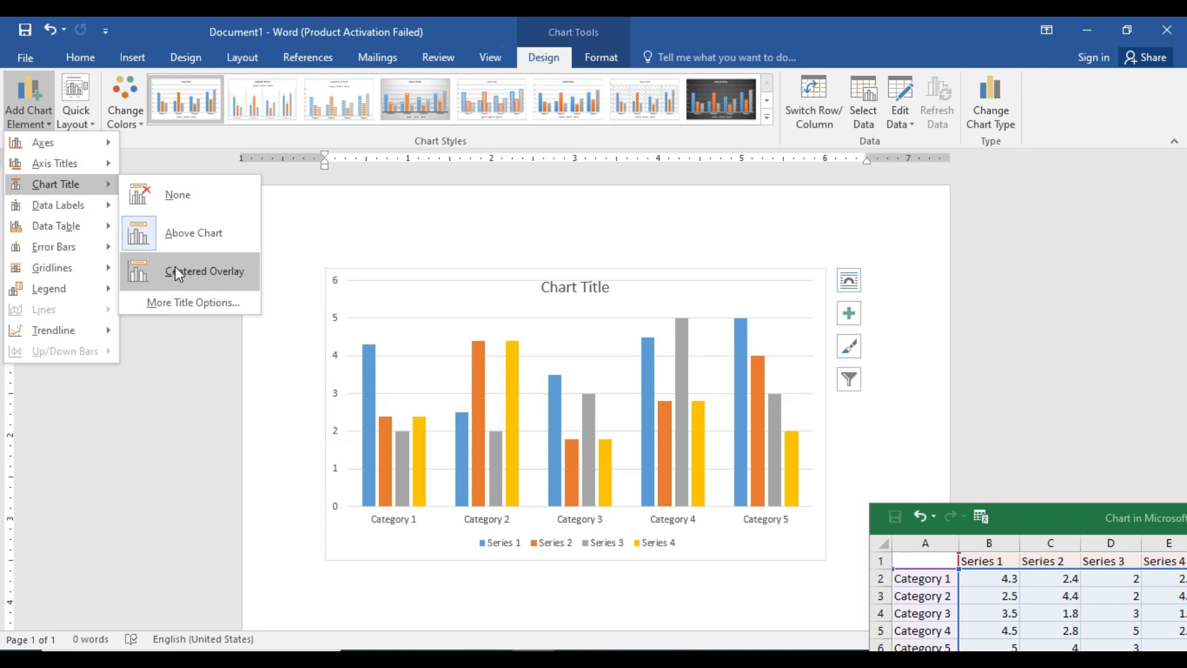
{"action": "mouse_move", "coordinate": [79, 213]}
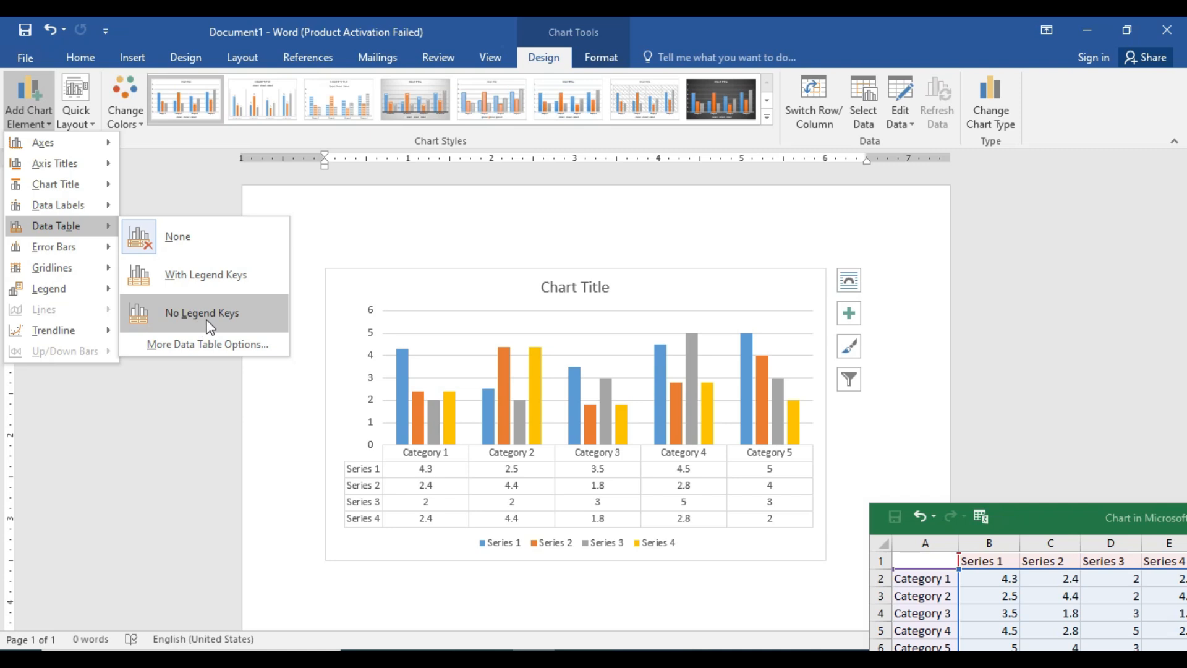
{"action": "mouse_move", "coordinate": [87, 260]}
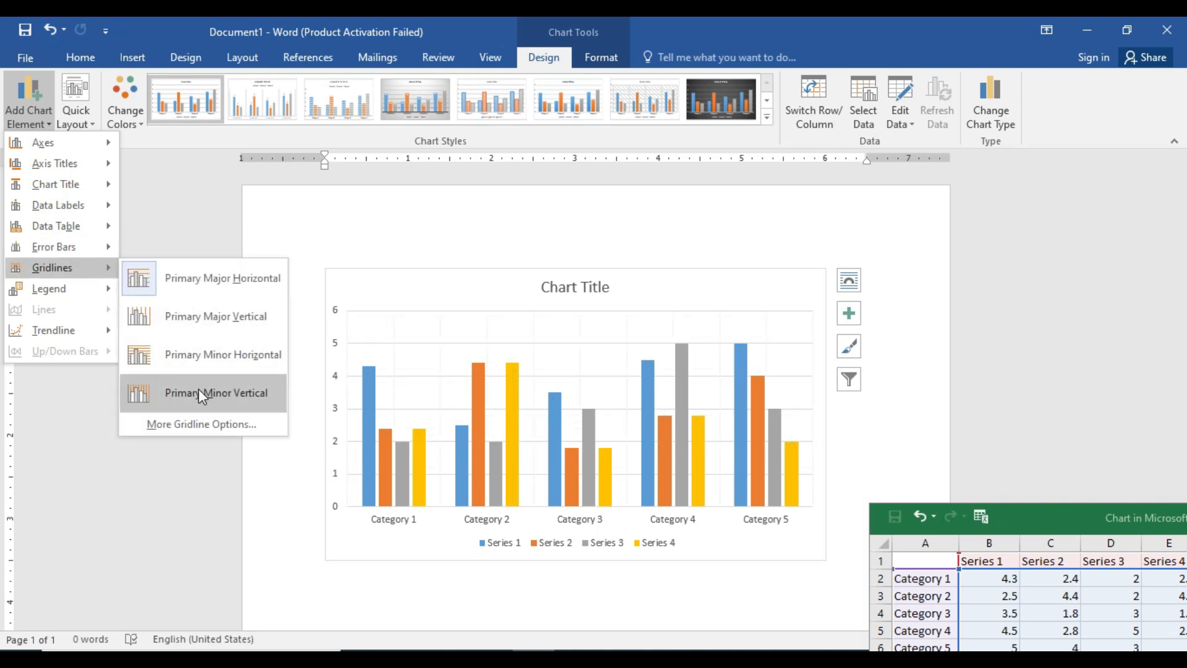
{"action": "left_click", "coordinate": [362, 218]}
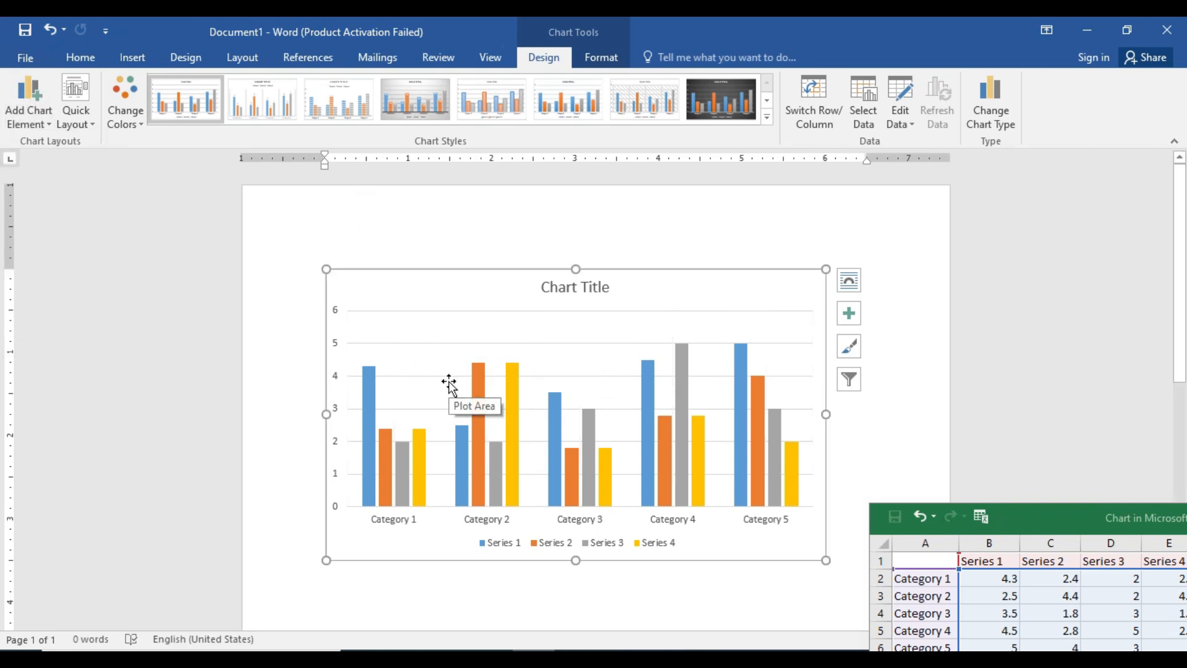
Apply the quick layout with a chart title, vertical axis title and data table, and keep the data sheet window clear of the chart.
{"action": "left_click", "coordinate": [91, 127]}
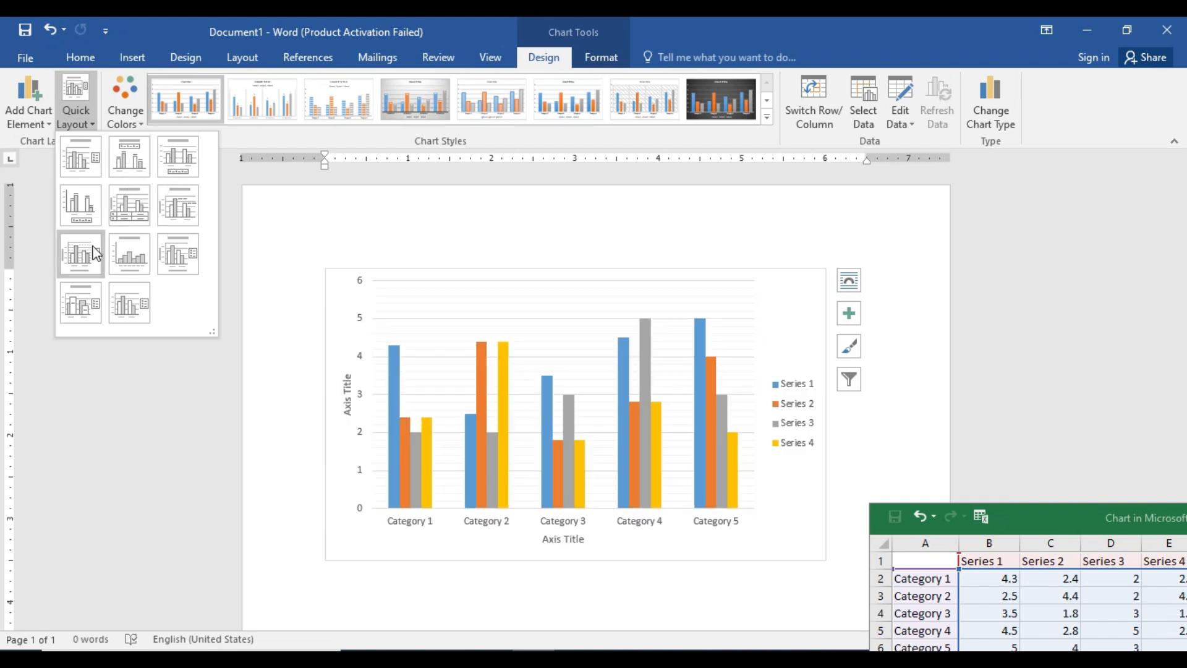
{"action": "left_click", "coordinate": [121, 218]}
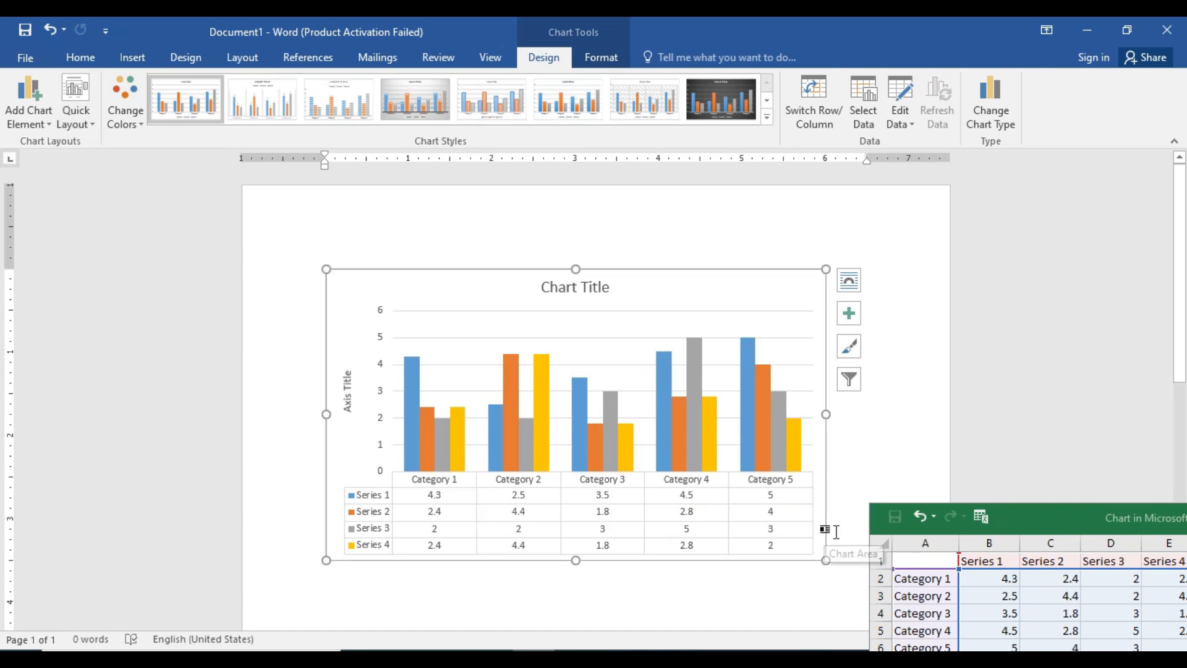
{"action": "left_click_drag", "start_coordinate": [995, 531], "coordinate": [964, 363]}
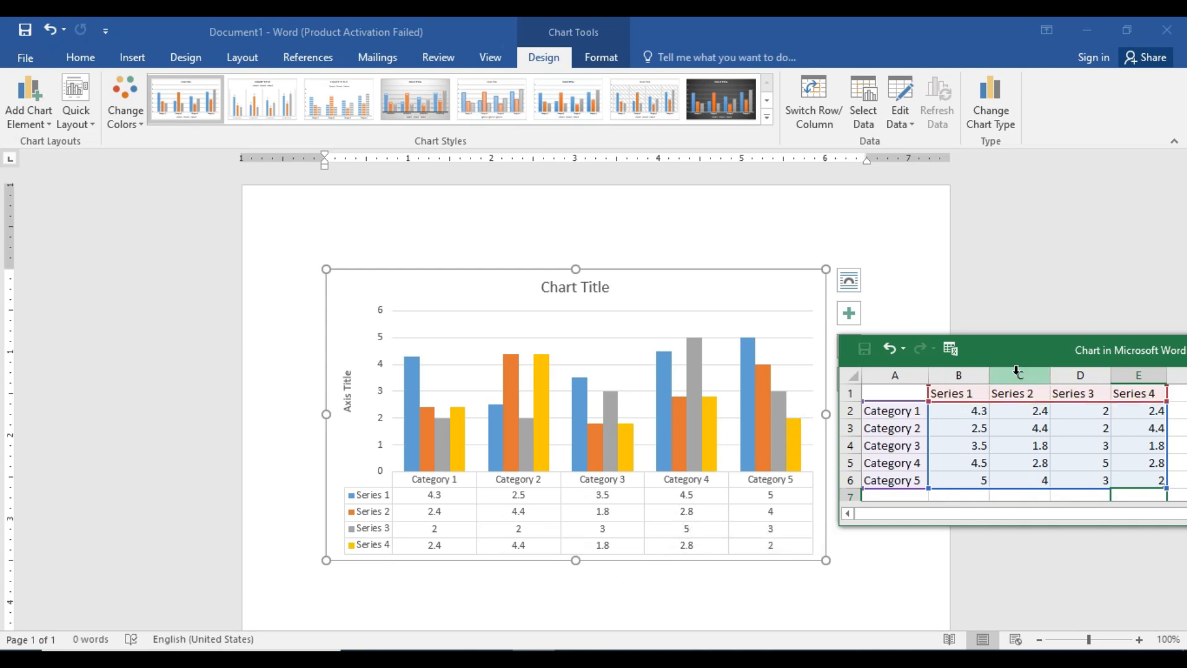
{"action": "left_click_drag", "start_coordinate": [1008, 350], "coordinate": [1068, 472]}
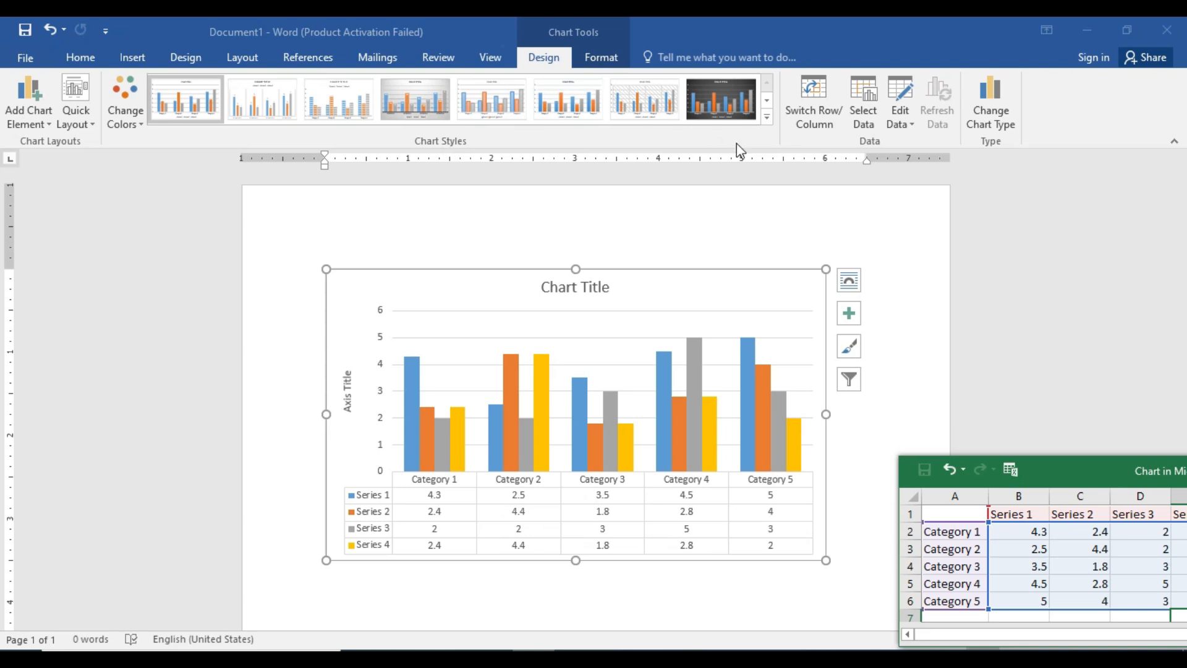
Enlarge the chart proportionally until it extends slightly past the page's right margin.
{"action": "left_click", "coordinate": [768, 119]}
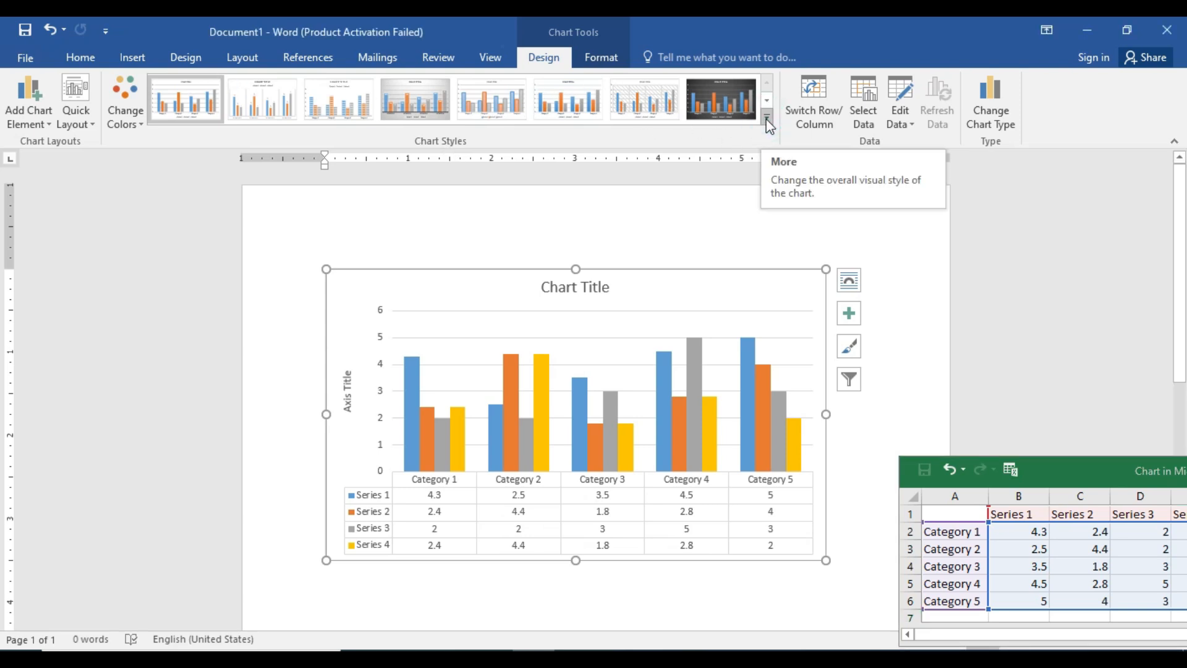
{"action": "left_click", "coordinate": [768, 119]}
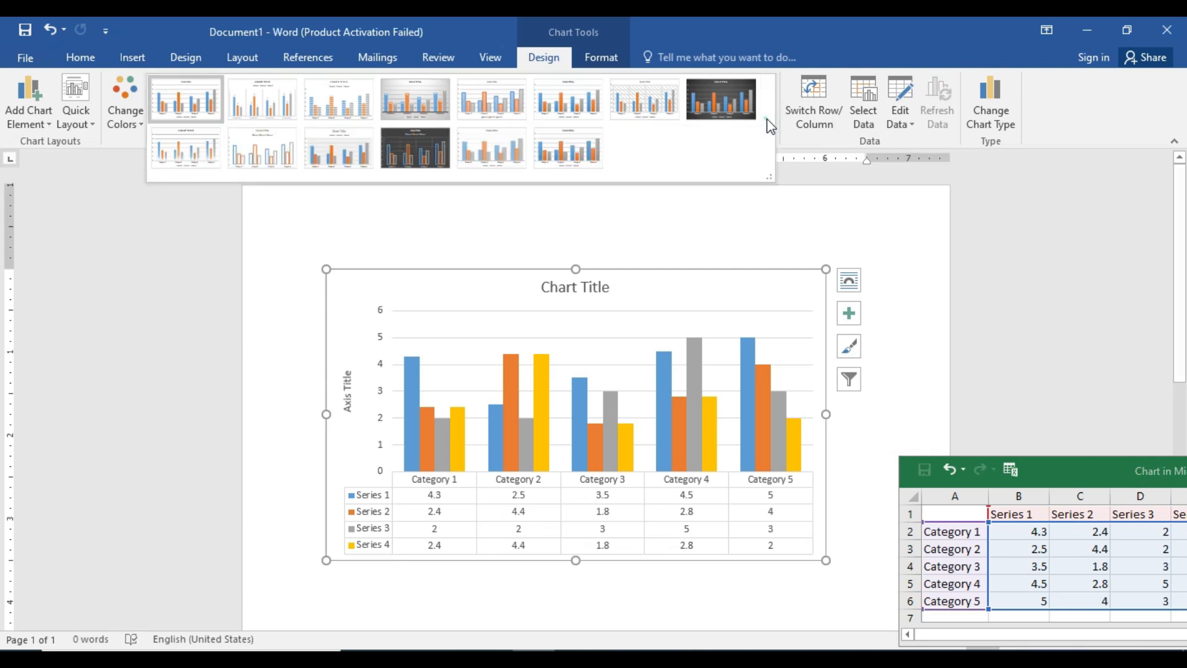
{"action": "left_click", "coordinate": [826, 269]}
{"action": "left_click_drag", "start_coordinate": [826, 269], "coordinate": [876, 216]}
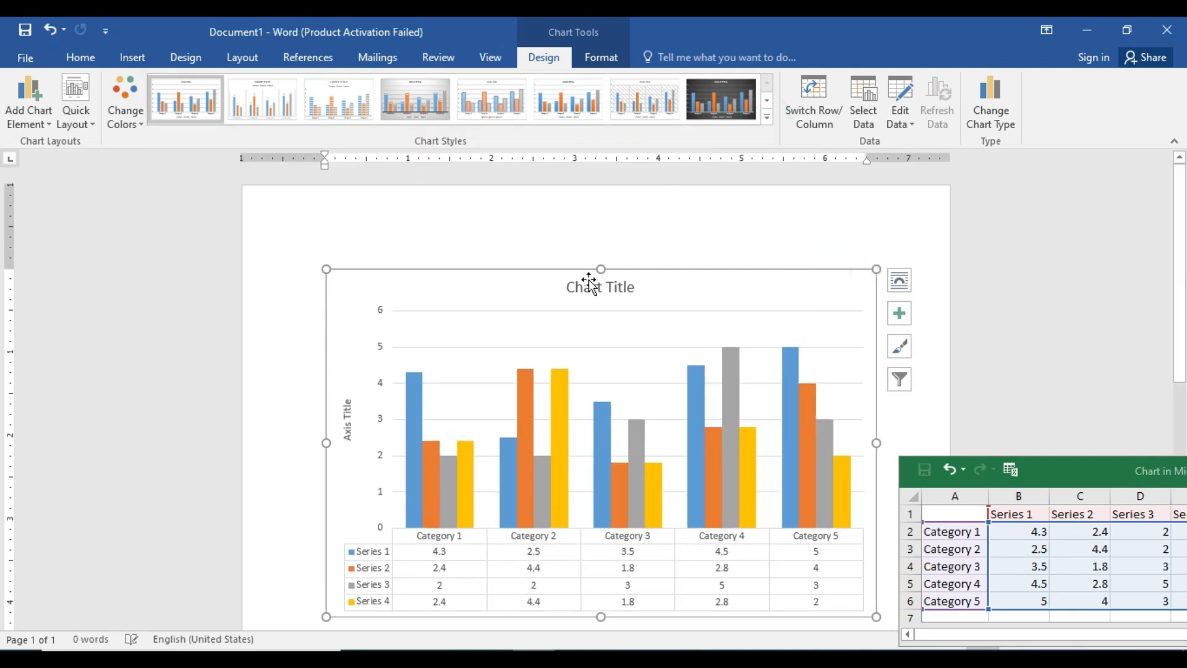
{"action": "left_click_drag", "start_coordinate": [326, 269], "coordinate": [312, 258]}
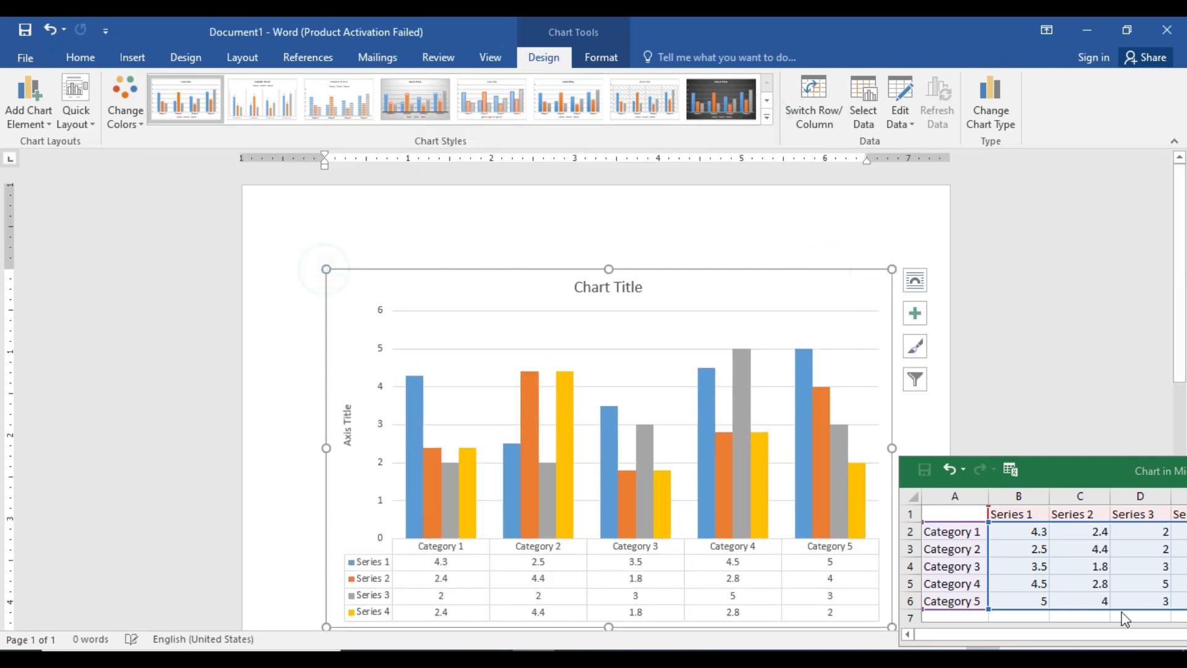
{"action": "scroll", "coordinate": [1081, 411], "scroll_direction": "down", "scroll_amount": 3}
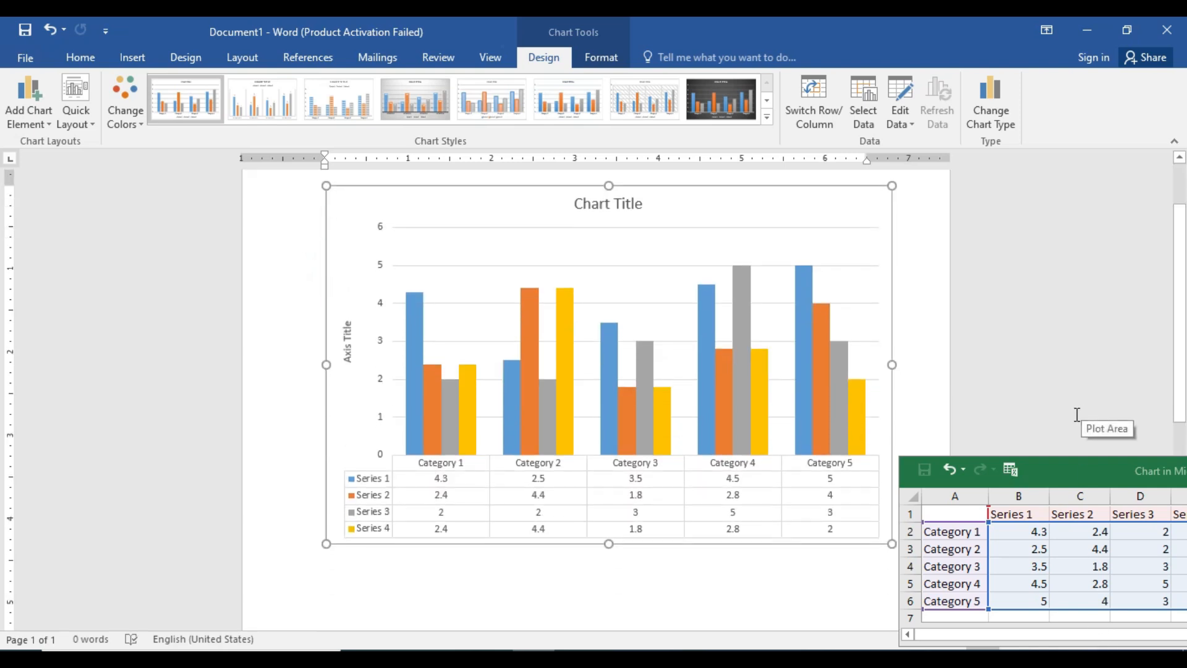
Try several chart styles, including the grey gradient style and the dark style with outlined columns.
{"action": "left_click", "coordinate": [249, 101]}
{"action": "left_click", "coordinate": [405, 102]}
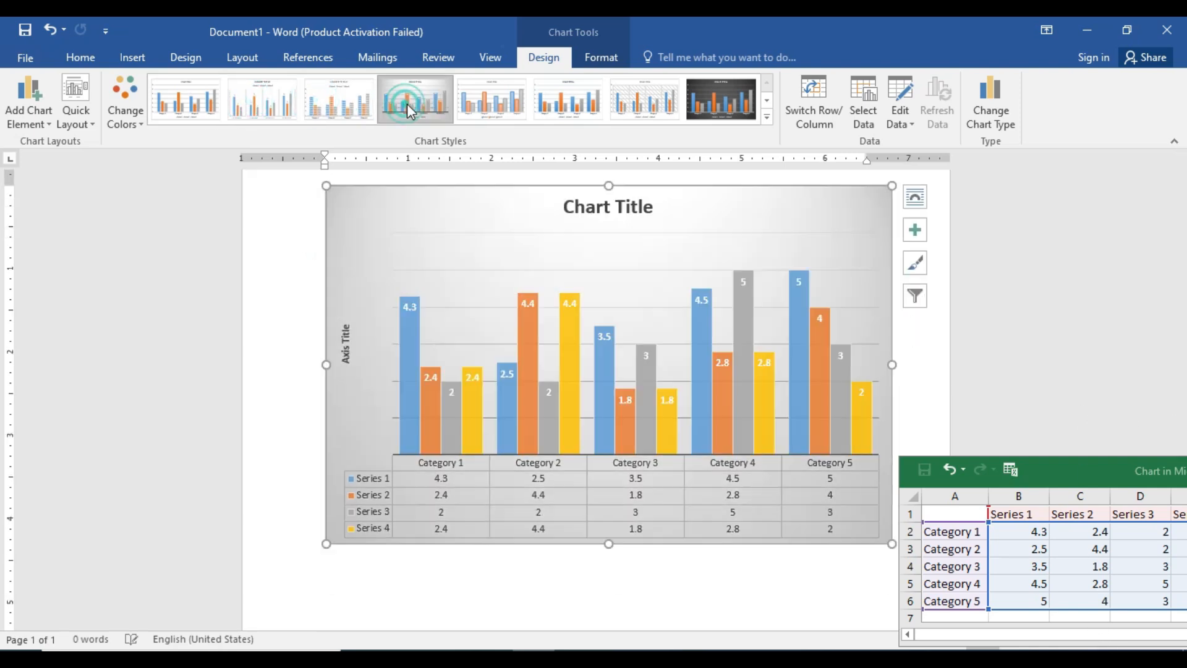
{"action": "left_click", "coordinate": [634, 99]}
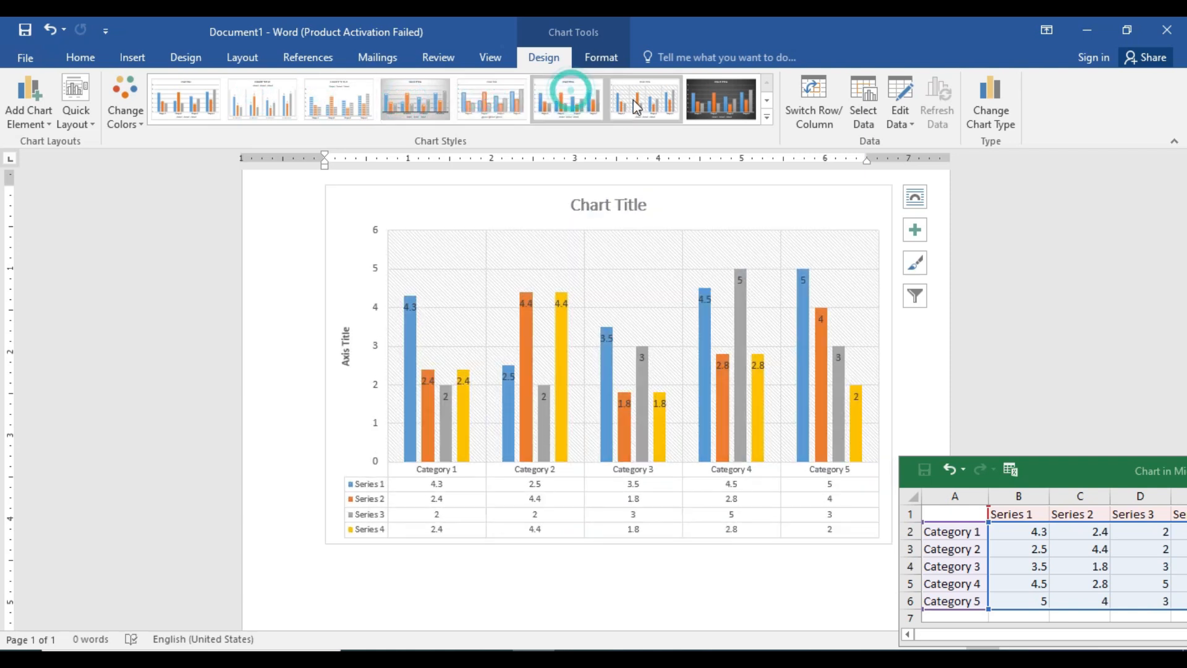
{"action": "left_click", "coordinate": [741, 115]}
{"action": "left_click", "coordinate": [765, 116]}
{"action": "left_click", "coordinate": [566, 146]}
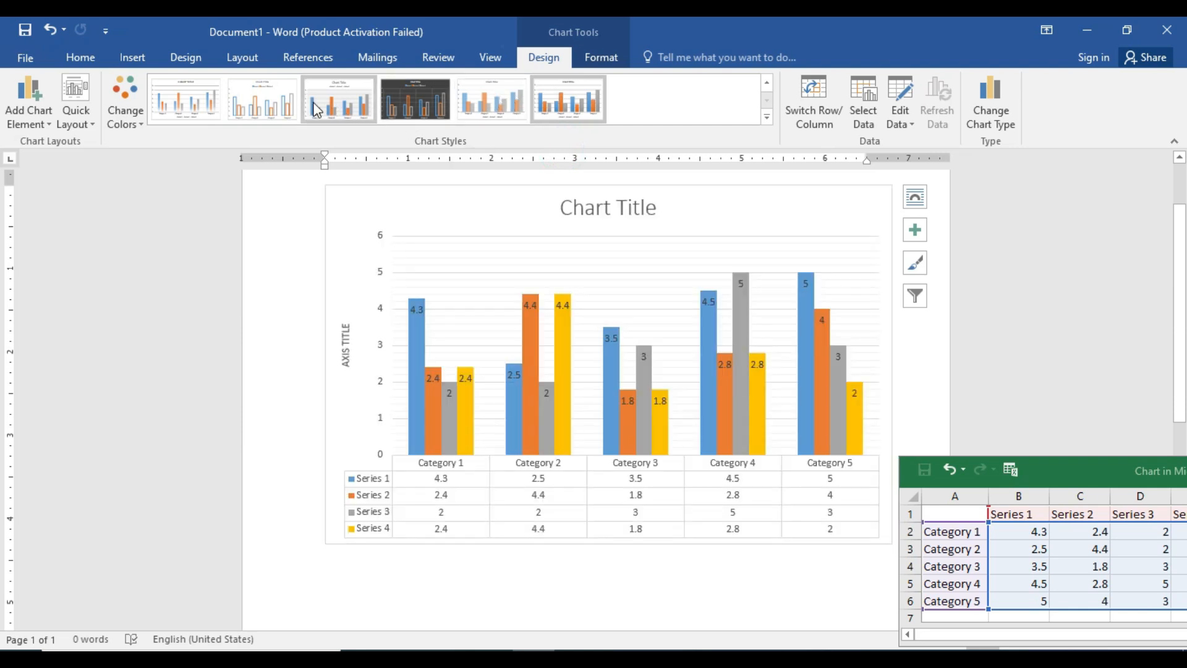
{"action": "left_click", "coordinate": [254, 96]}
{"action": "left_click", "coordinate": [414, 96]}
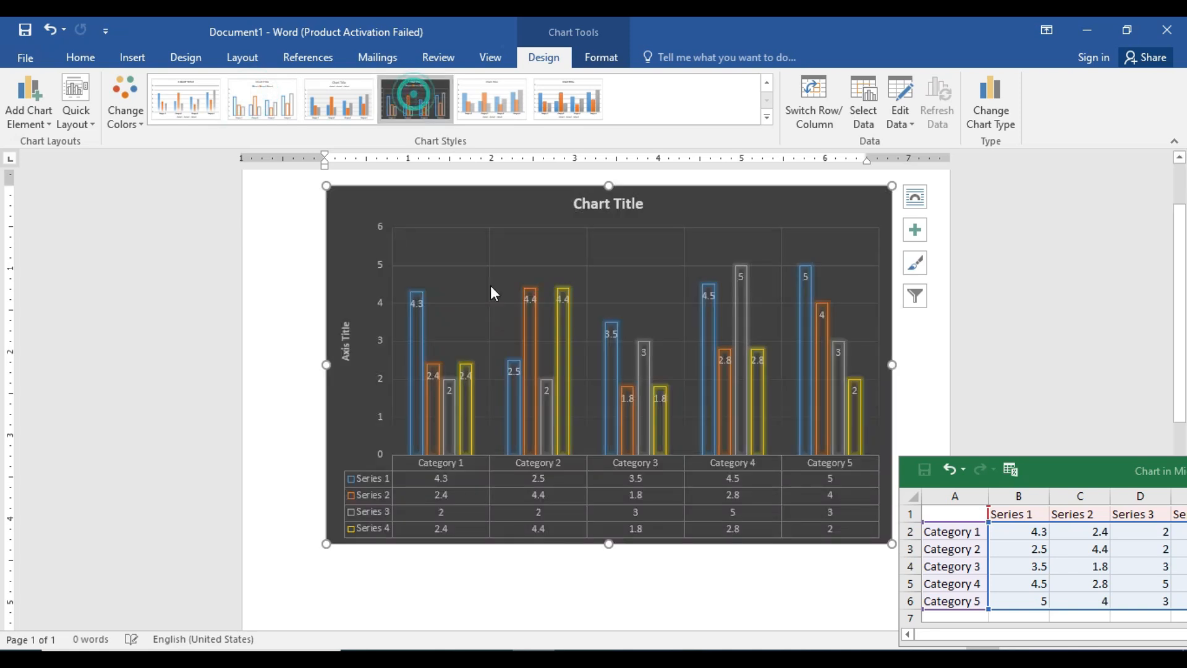
Apply the chart style with the grey gradient background and white data labels inside the columns.
{"action": "left_click", "coordinate": [766, 81]}
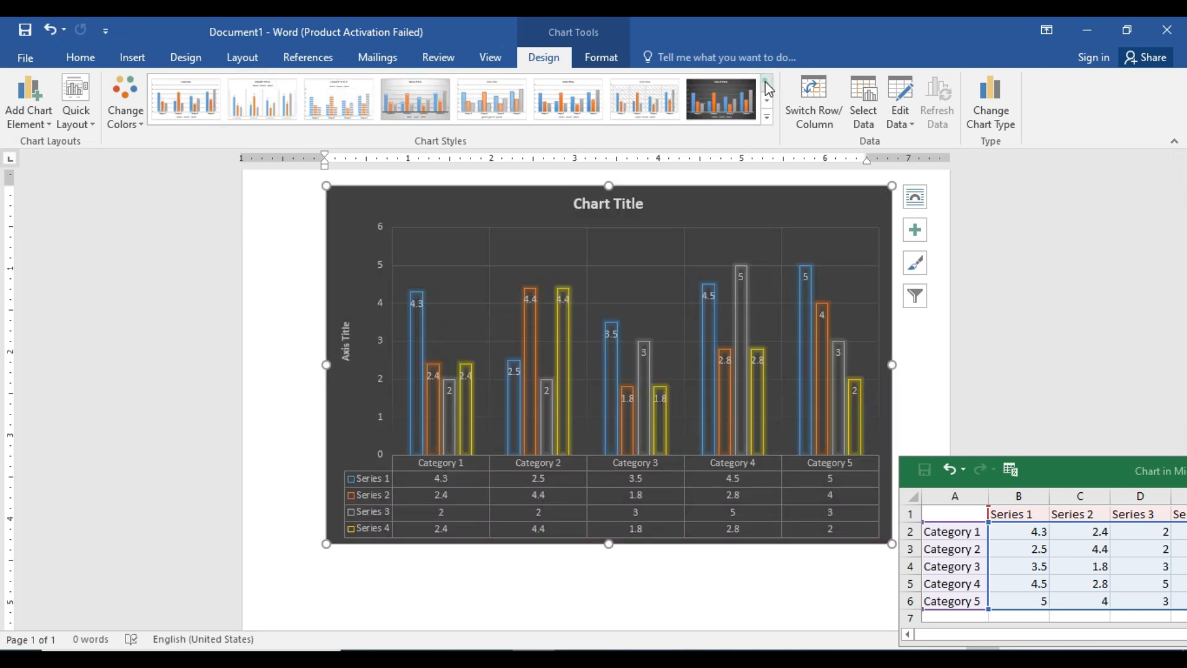
{"action": "left_click", "coordinate": [421, 105]}
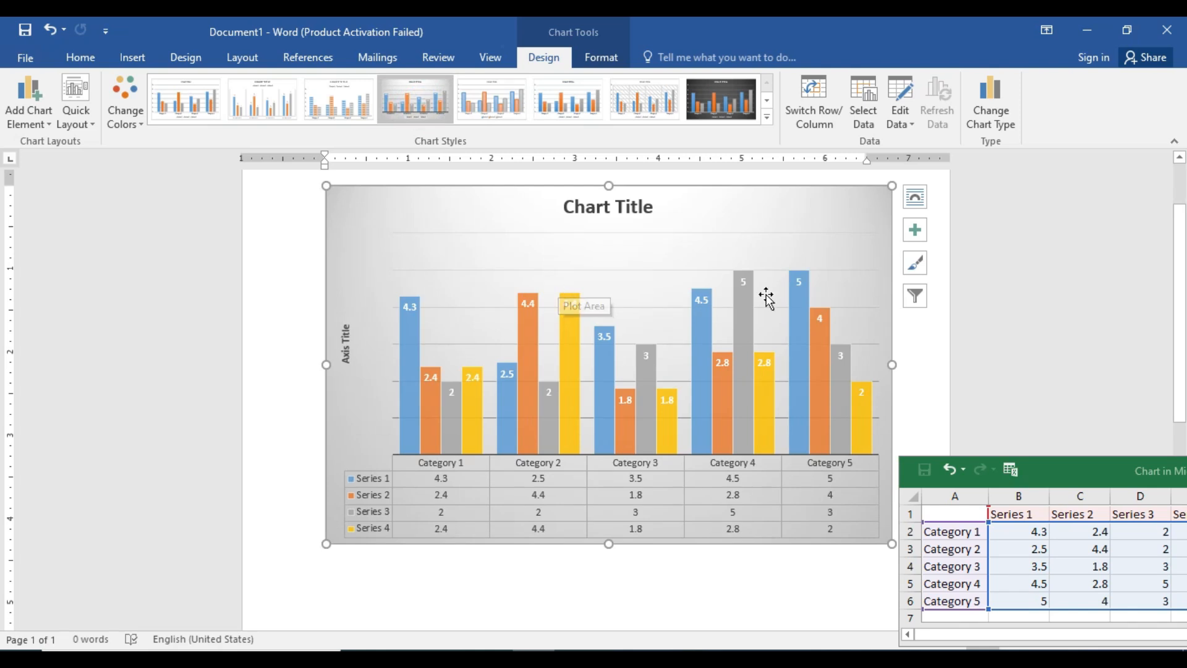
Switch the chart's rows and columns back and forth to compare grouping by category and by series.
{"action": "left_click", "coordinate": [822, 122]}
{"action": "left_click", "coordinate": [822, 122]}
{"action": "left_click", "coordinate": [823, 122]}
{"action": "left_click", "coordinate": [822, 122]}
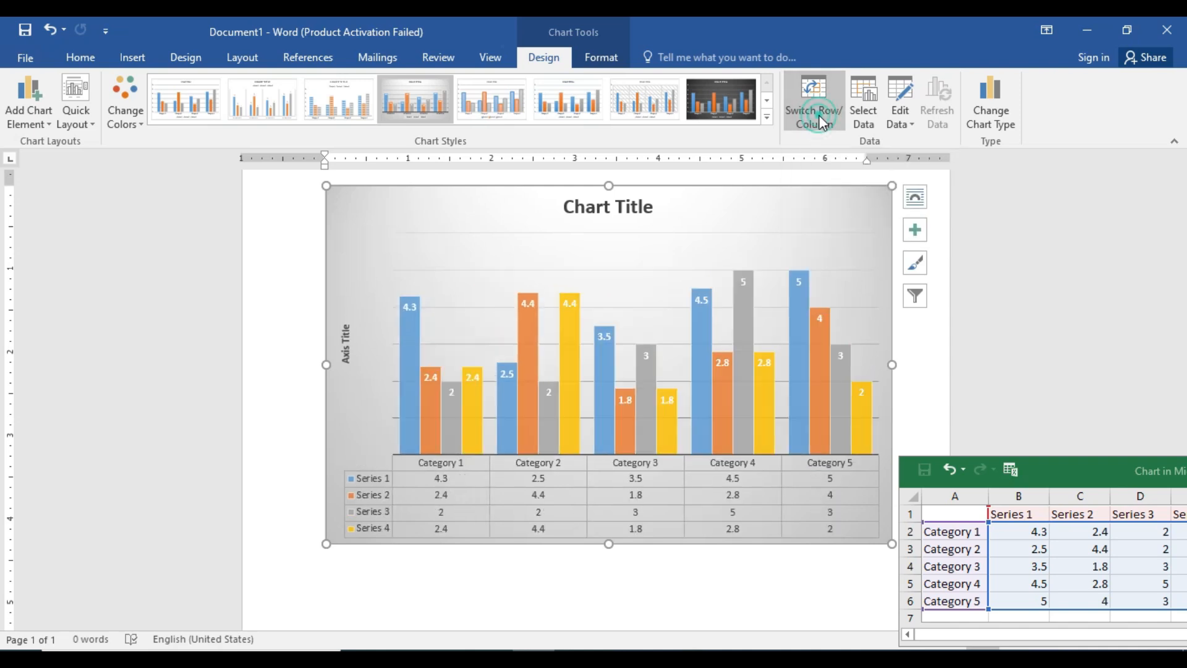
{"action": "left_click", "coordinate": [822, 122]}
{"action": "left_click", "coordinate": [822, 122]}
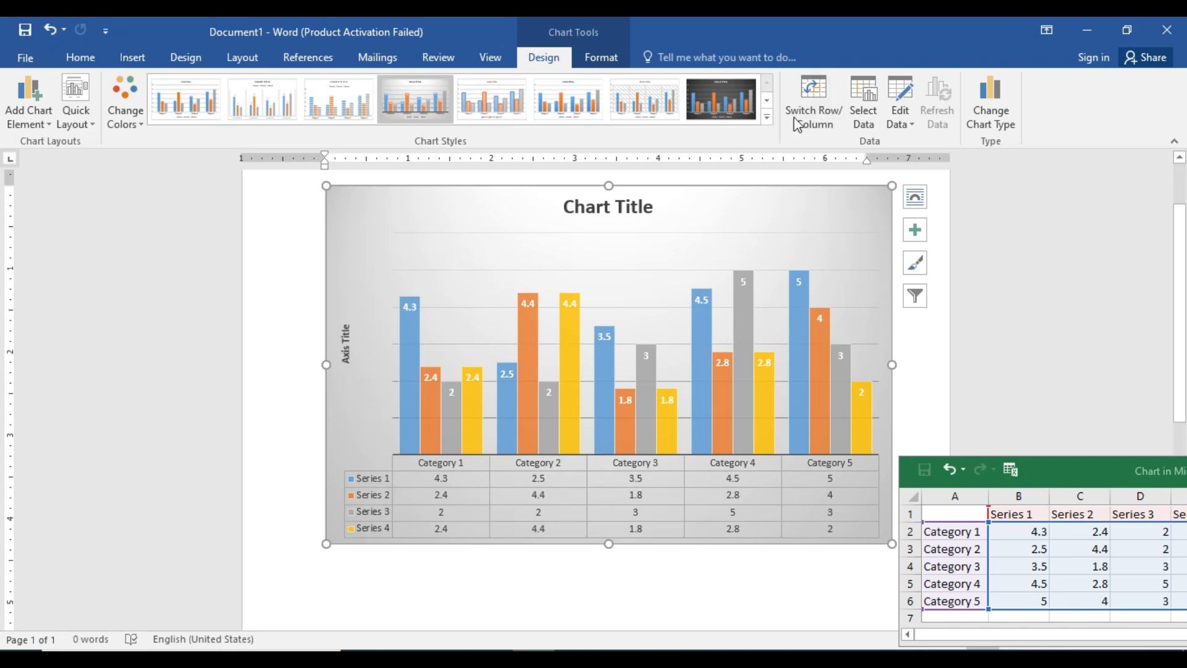
{"action": "left_click", "coordinate": [816, 102]}
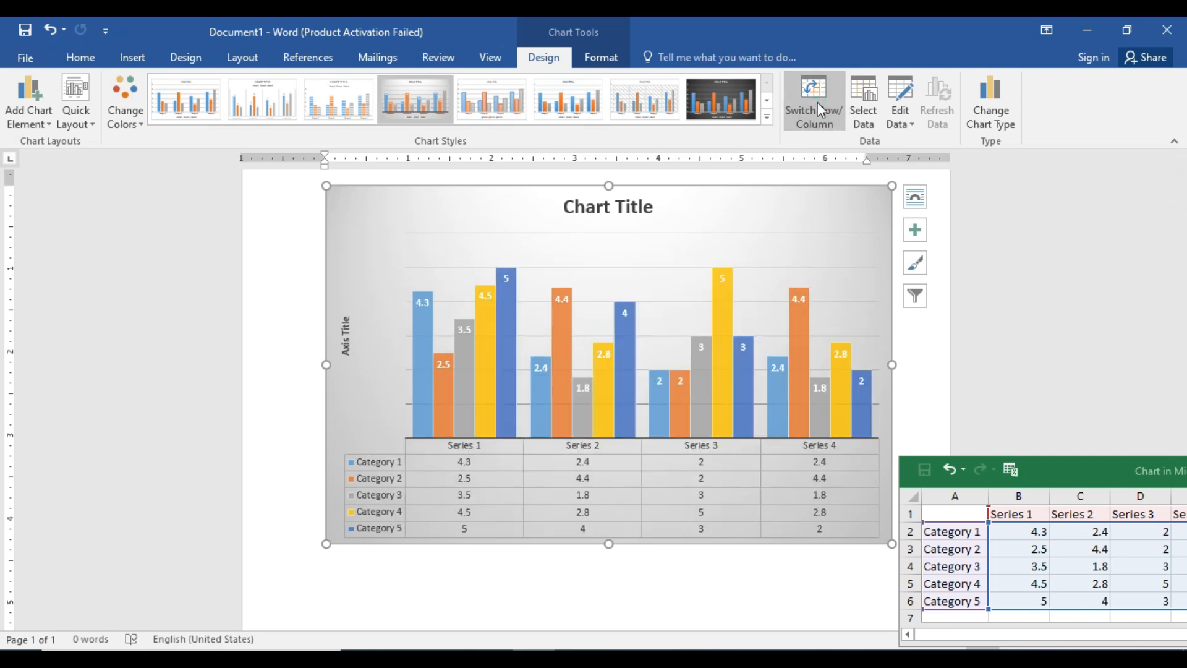
{"action": "left_click", "coordinate": [817, 102]}
{"action": "left_click", "coordinate": [818, 102]}
{"action": "left_click", "coordinate": [817, 102]}
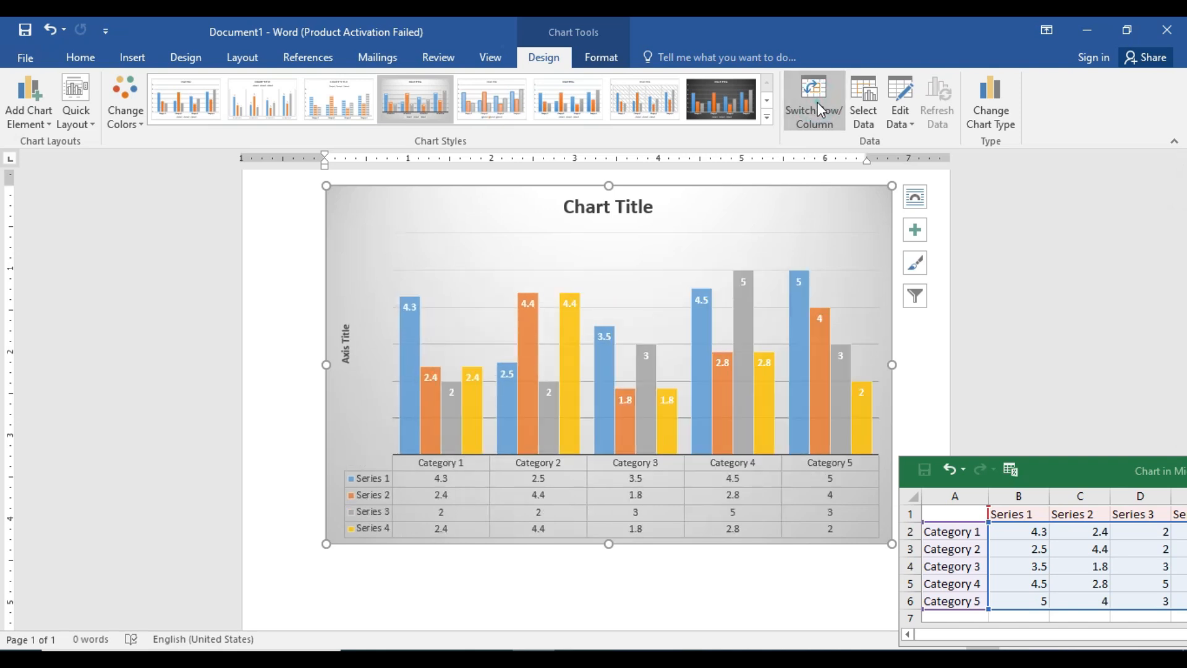
{"action": "left_click", "coordinate": [818, 102]}
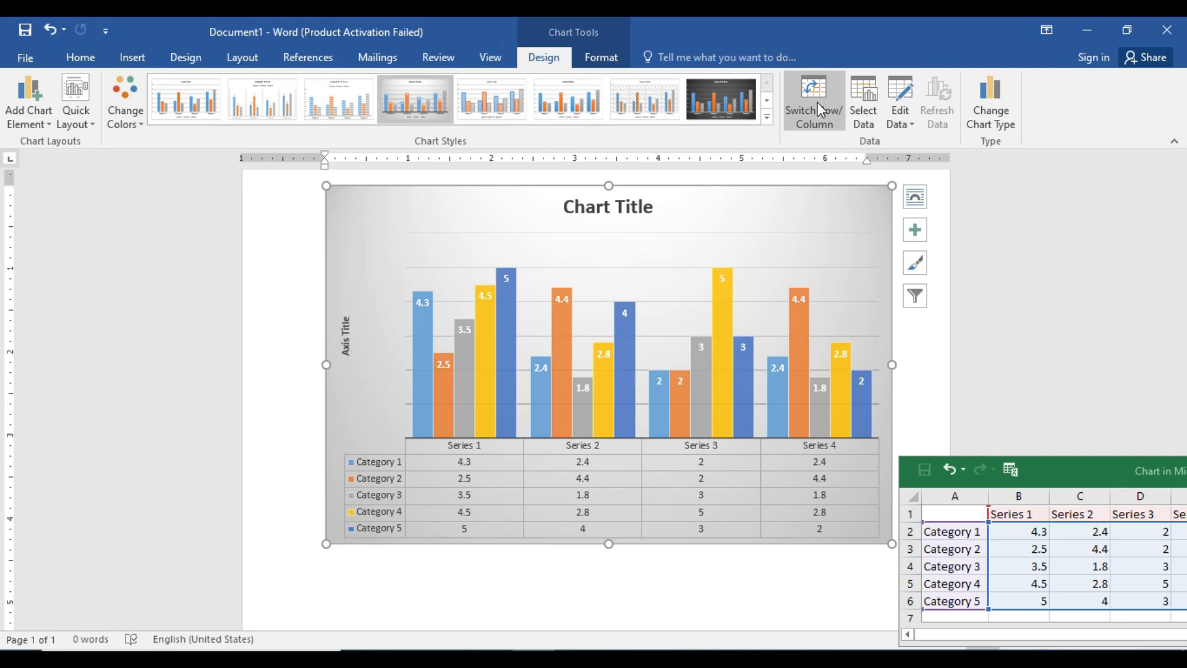
{"action": "left_click", "coordinate": [818, 102]}
{"action": "left_click", "coordinate": [817, 102]}
{"action": "left_click", "coordinate": [817, 102]}
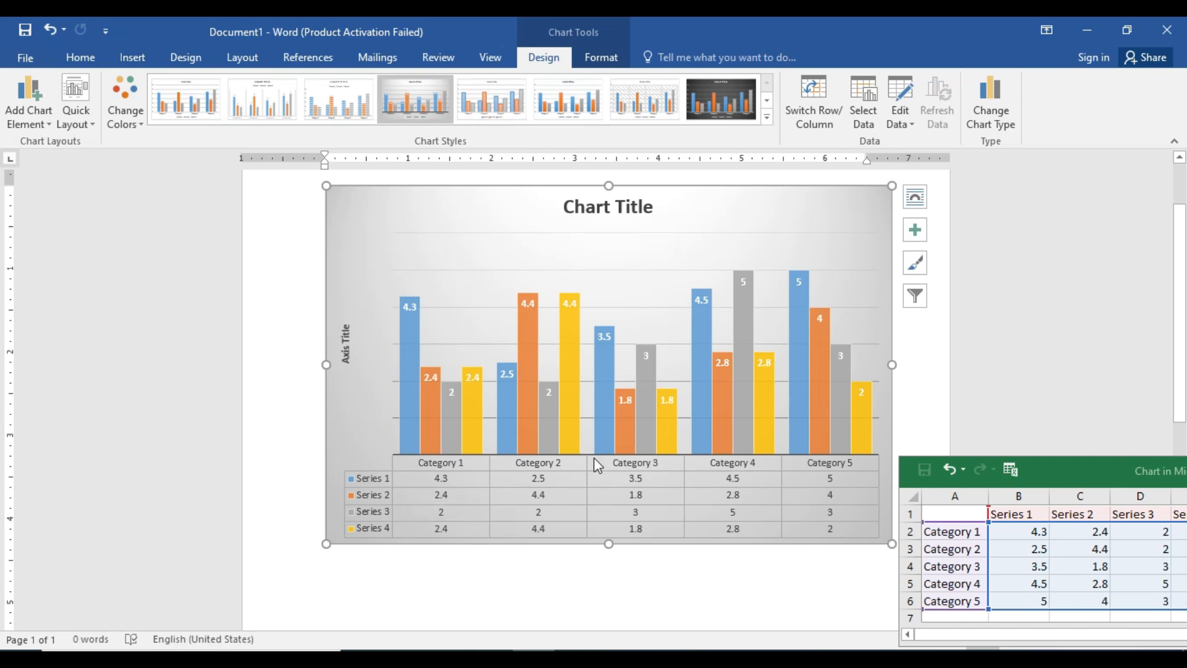
Close the chart data sheet and exclude Series 3 and Category 3 from the chart's data source.
{"action": "double_click", "coordinate": [1110, 470]}
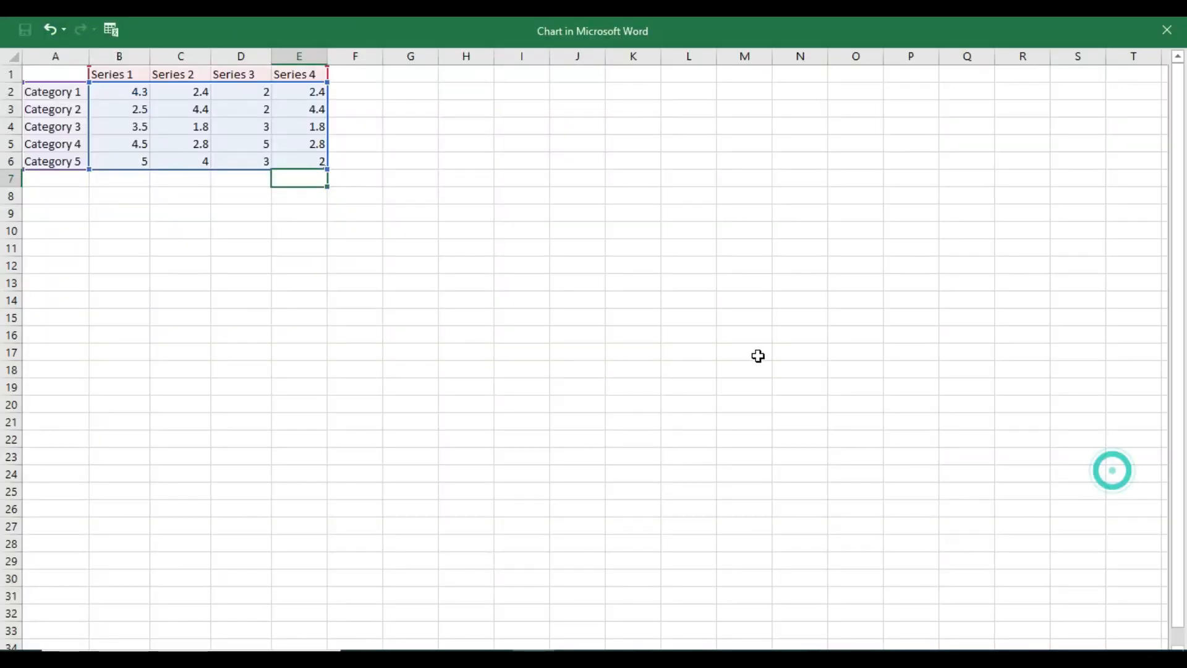
{"action": "left_click", "coordinate": [1173, 34]}
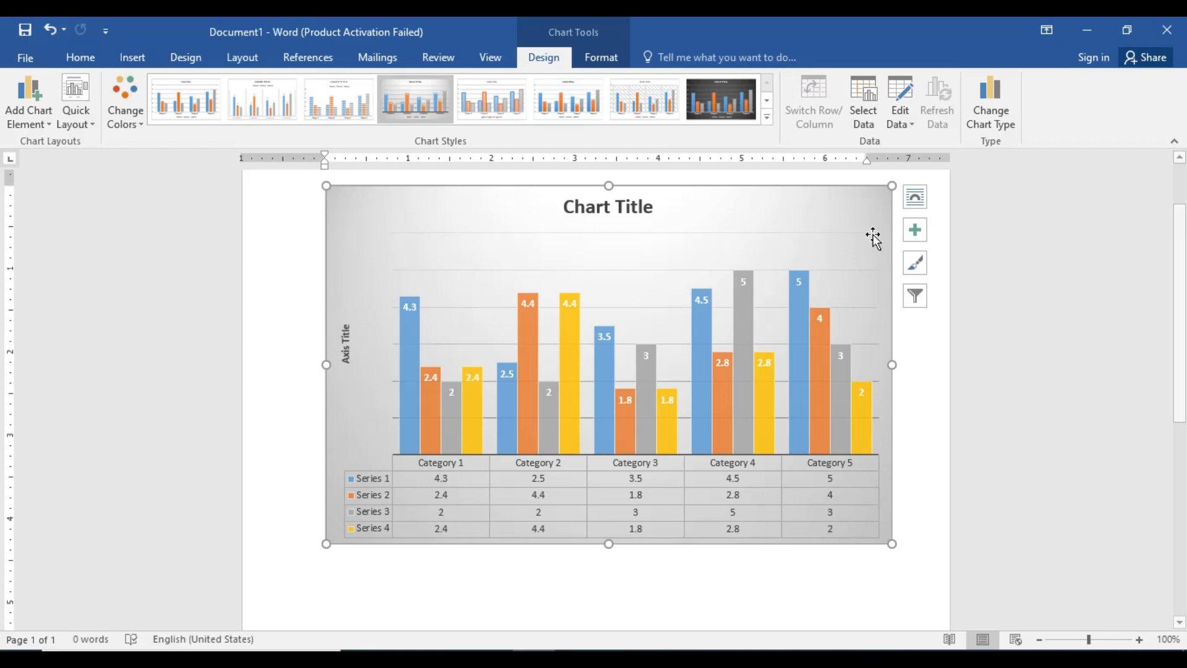
{"action": "left_click", "coordinate": [864, 119]}
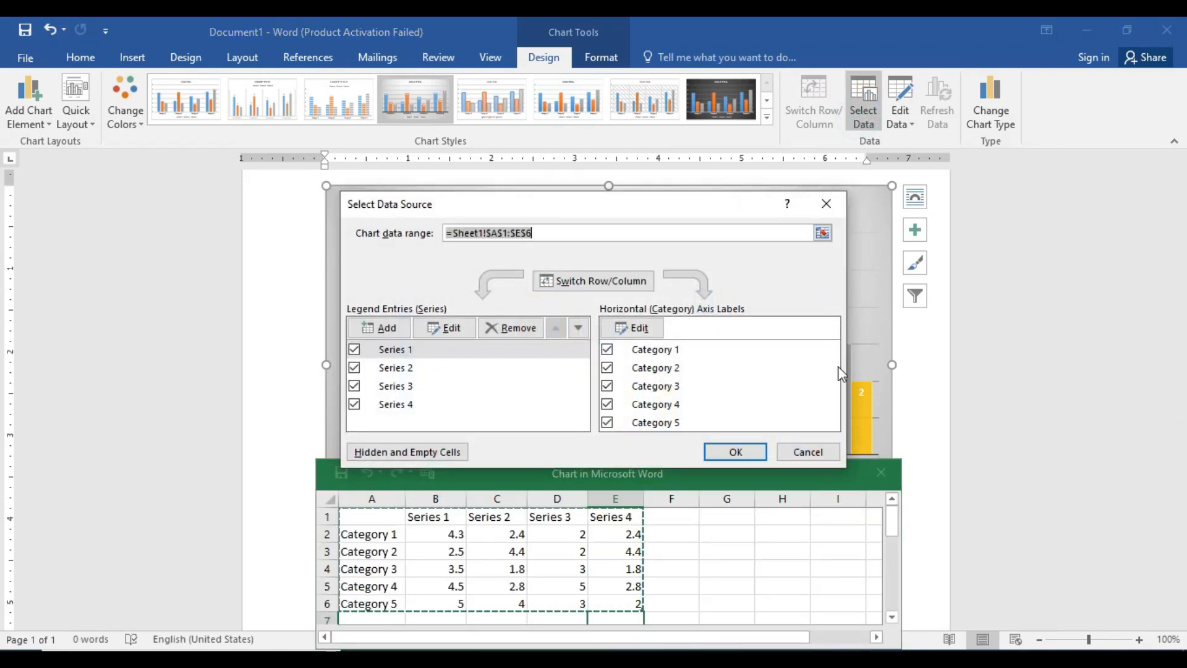
{"action": "left_click", "coordinate": [355, 386]}
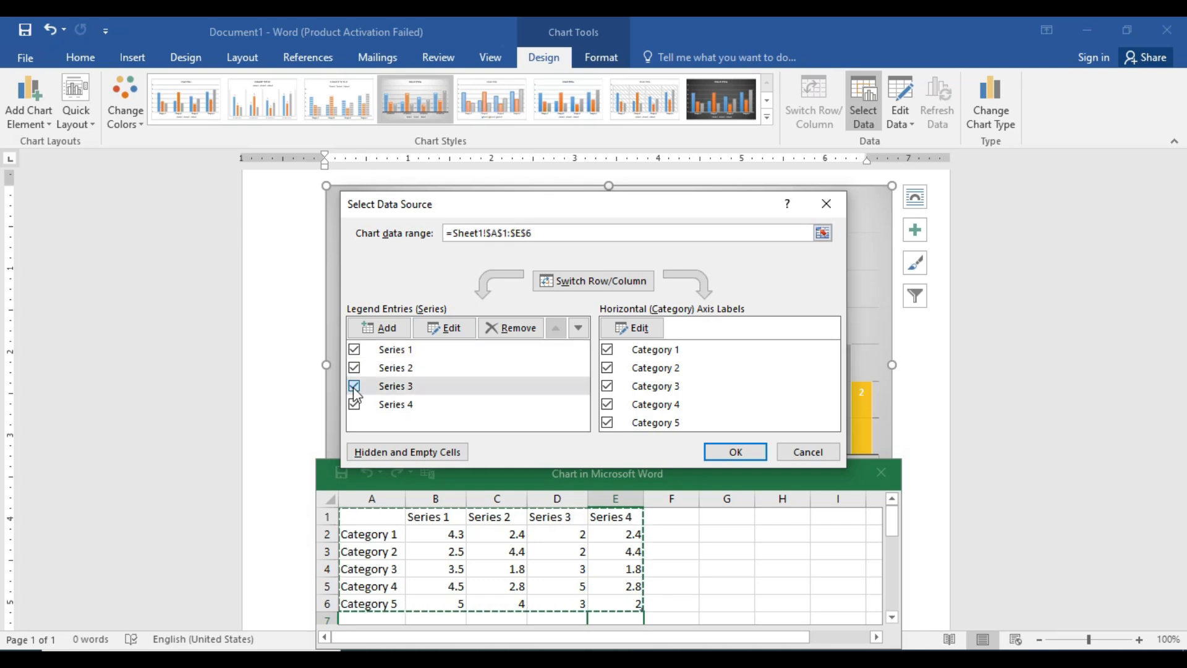
{"action": "left_click", "coordinate": [607, 386]}
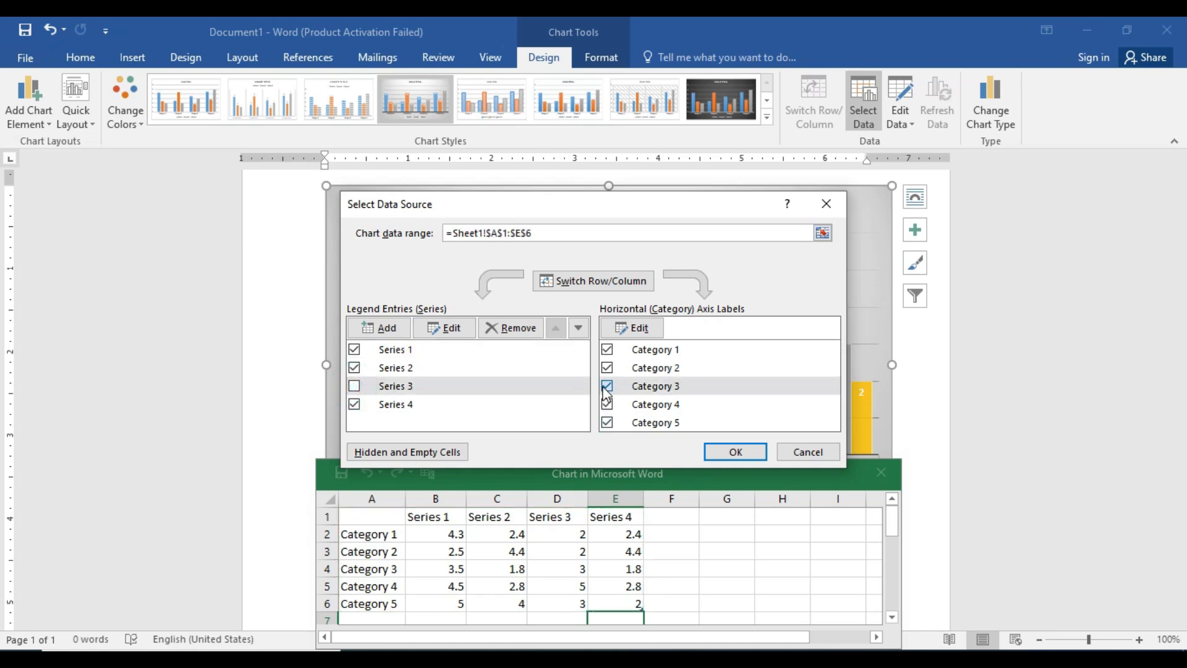
{"action": "left_click_drag", "start_coordinate": [689, 202], "coordinate": [368, 341]}
{"action": "left_click", "coordinate": [672, 470]}
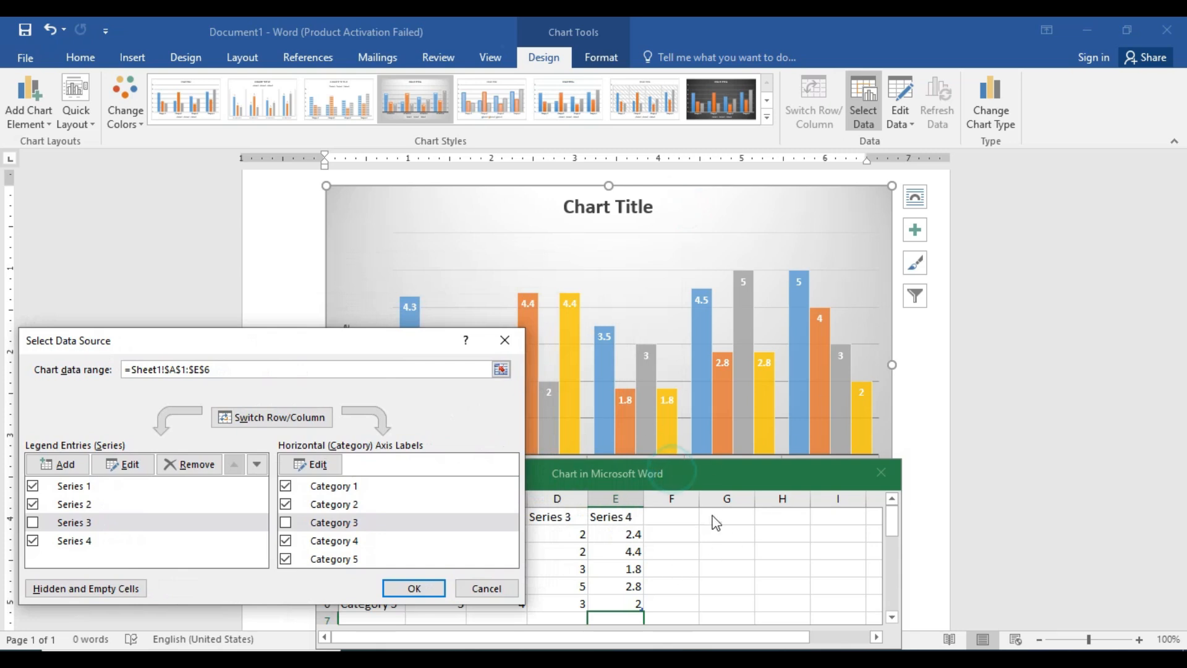
{"action": "left_click", "coordinate": [711, 467]}
{"action": "left_click", "coordinate": [410, 591]}
{"action": "left_click_drag", "start_coordinate": [629, 468], "coordinate": [443, 142]}
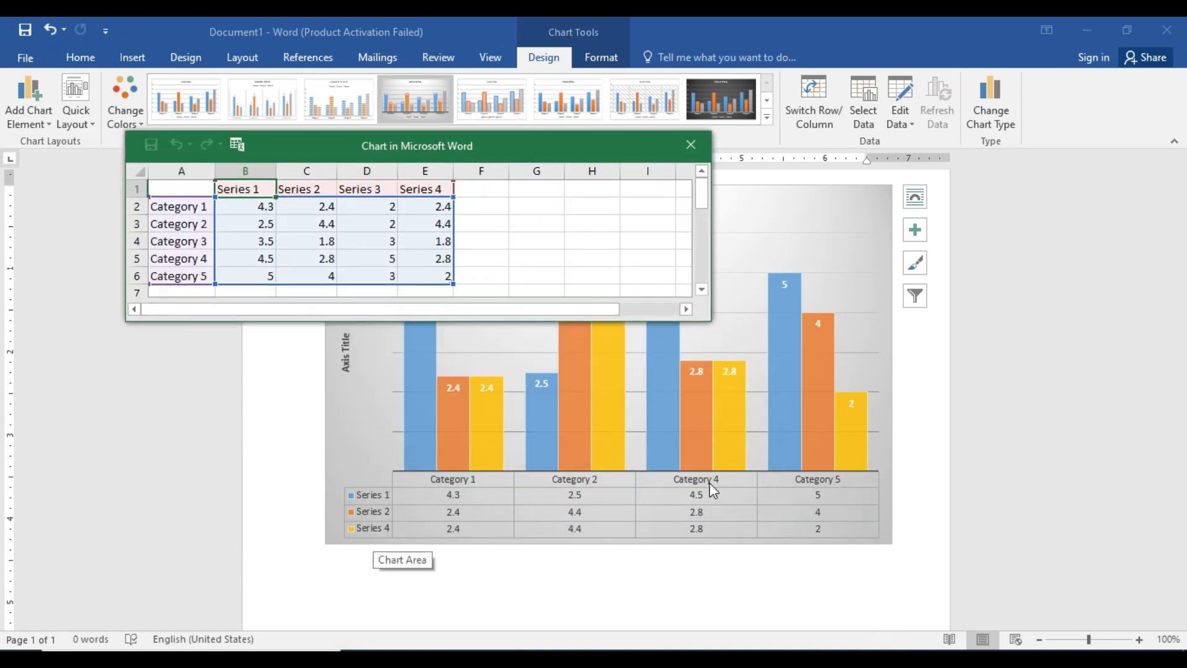
Exclude Series 4 and Category 4 from the chart's data source and move the data sheet off the chart's data table.
{"action": "left_click", "coordinate": [864, 127]}
{"action": "left_click", "coordinate": [867, 123]}
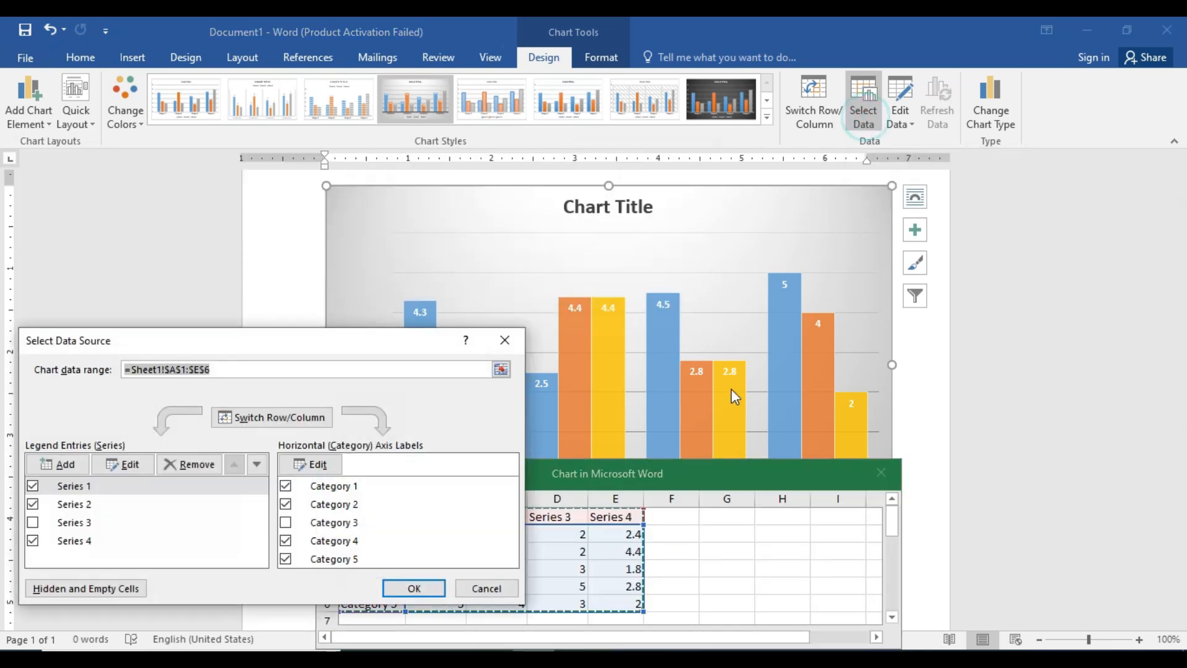
{"action": "left_click", "coordinate": [33, 542]}
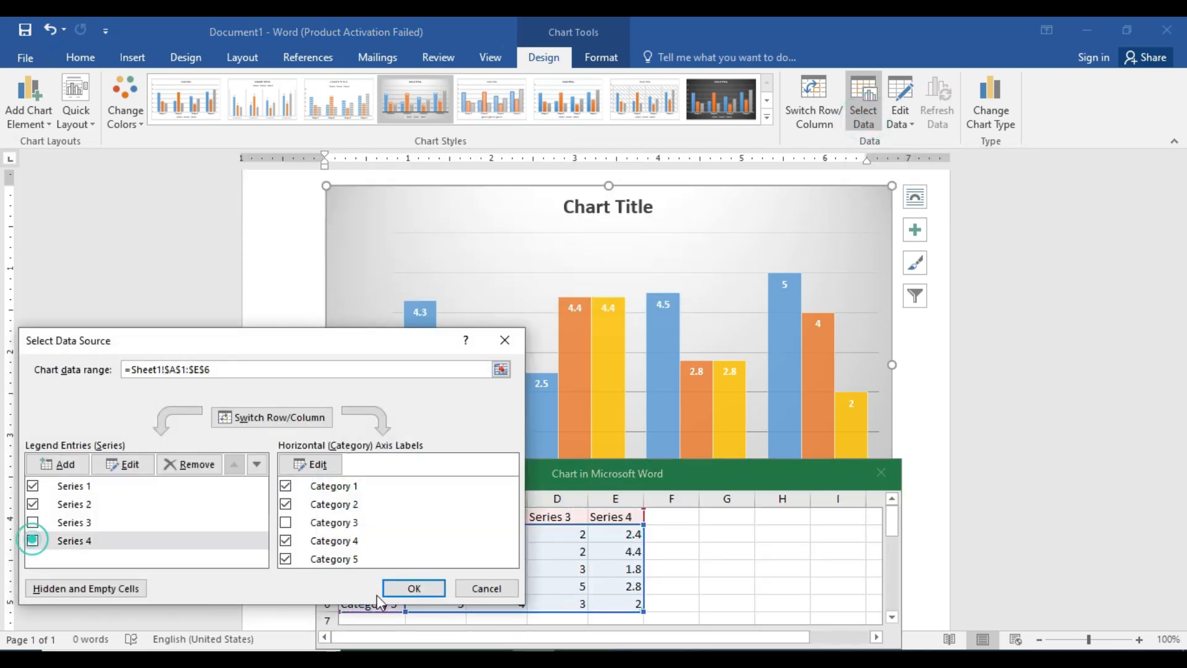
{"action": "left_click", "coordinate": [286, 541]}
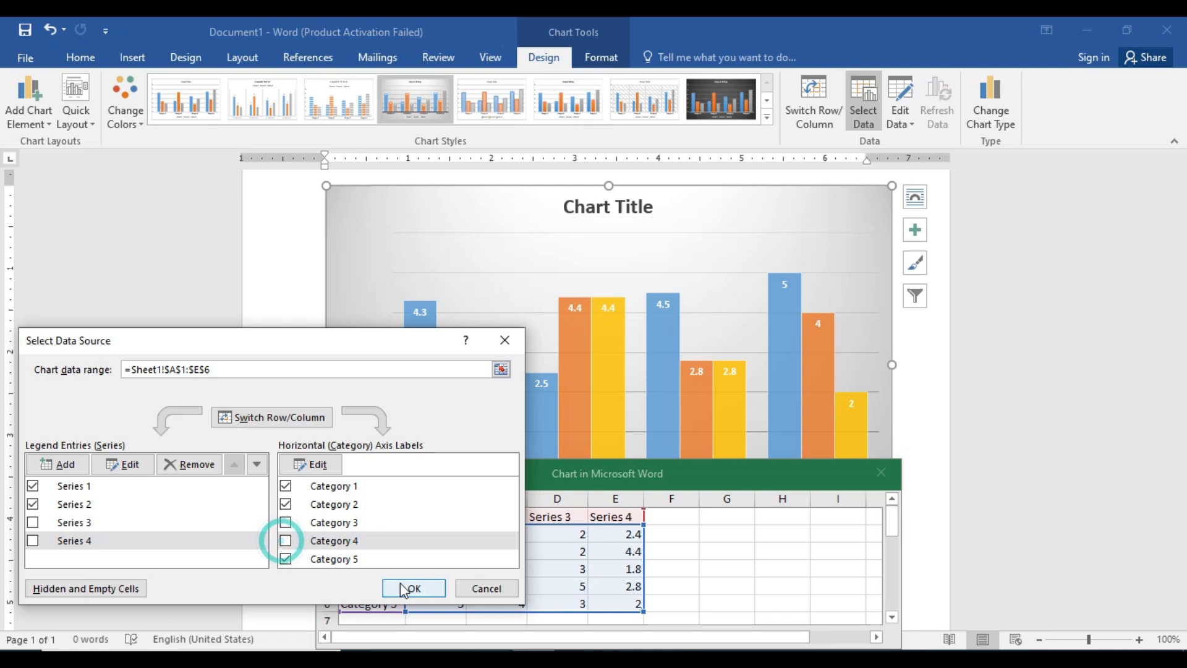
{"action": "left_click", "coordinate": [403, 587]}
{"action": "left_click_drag", "start_coordinate": [613, 481], "coordinate": [333, 197]}
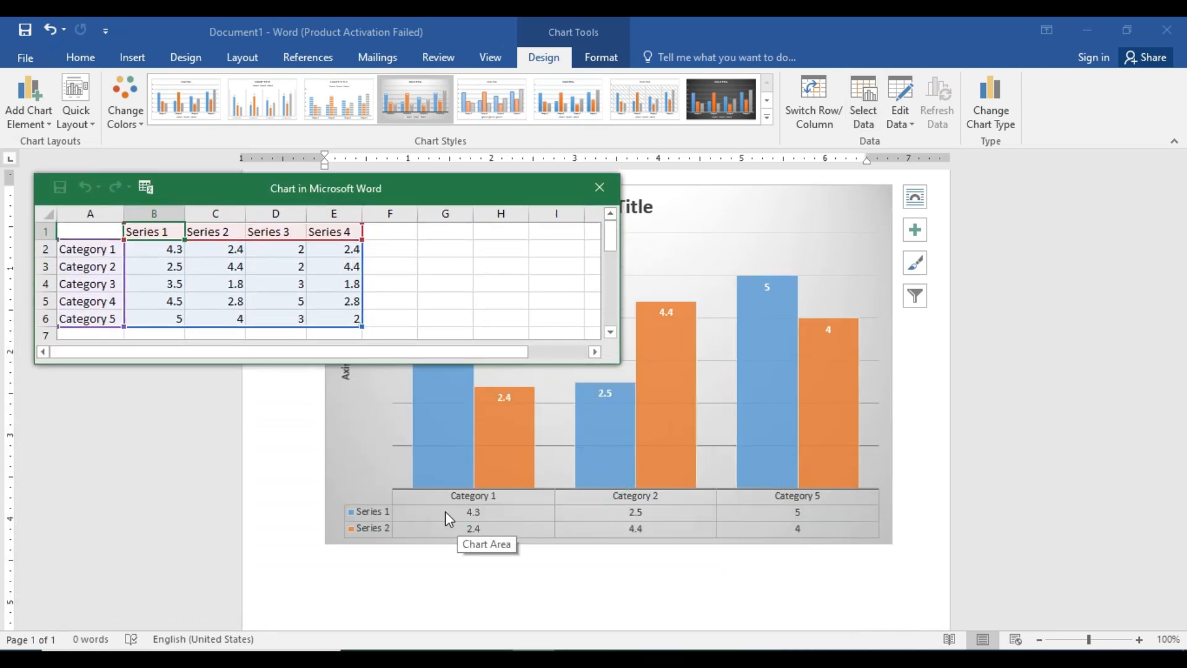
{"action": "scroll", "coordinate": [595, 508], "scroll_direction": "down", "scroll_amount": 1}
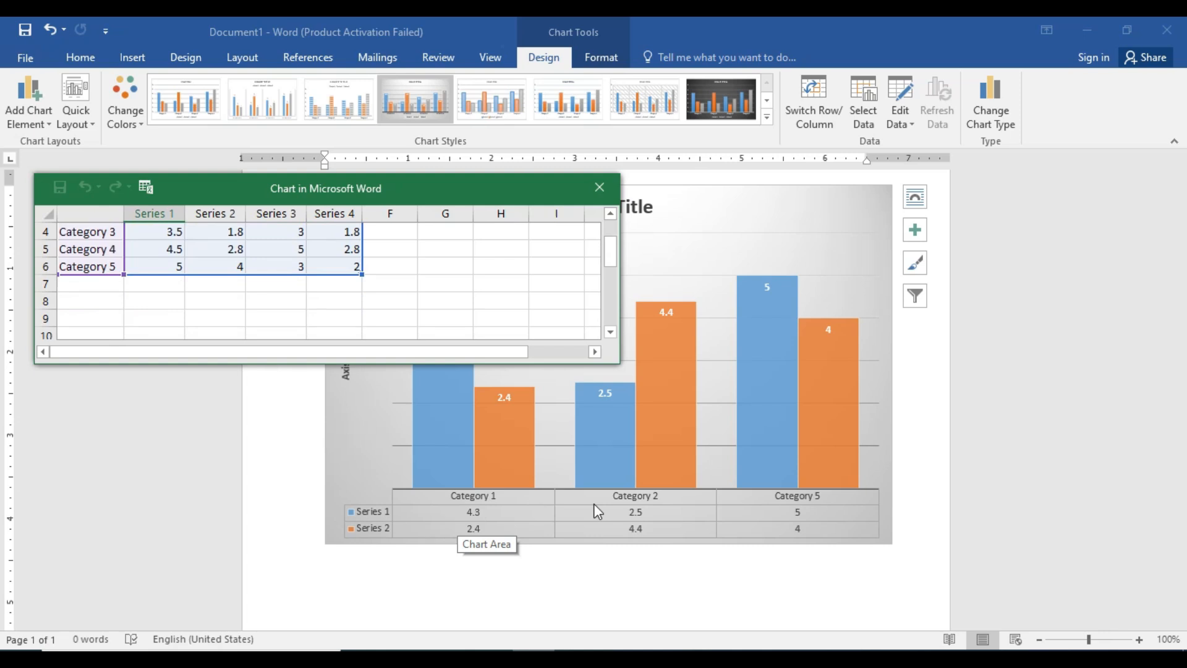
{"action": "left_click_drag", "start_coordinate": [615, 262], "coordinate": [612, 241]}
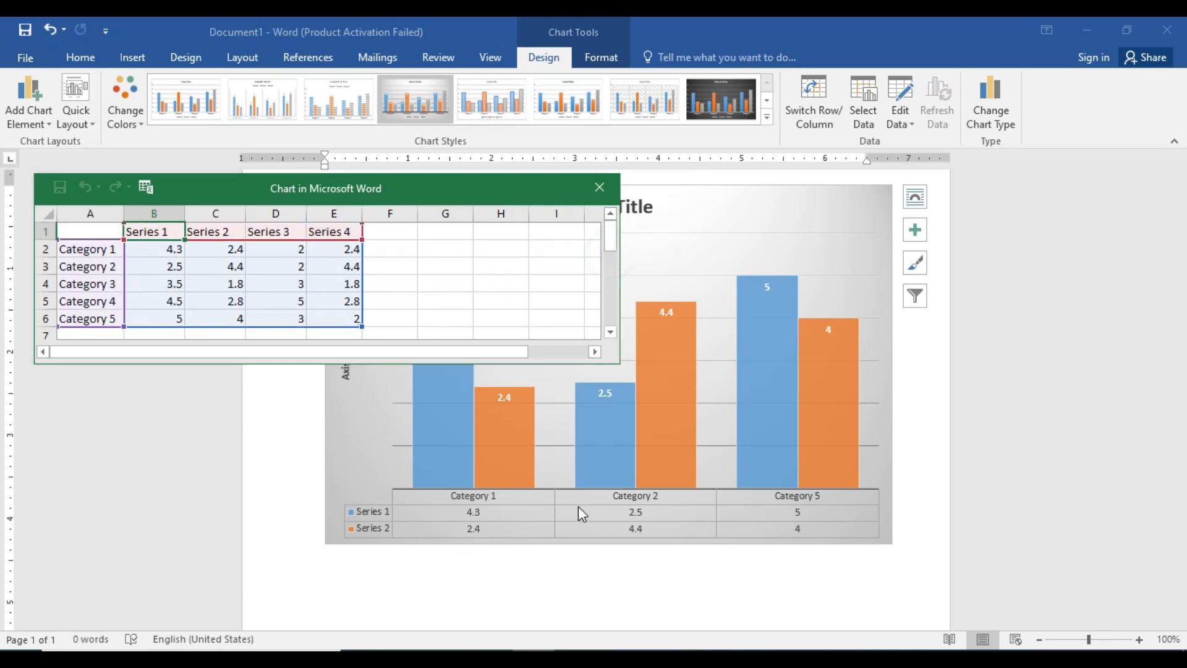
Include Series 3, Series 4, Category 3 and Category 4 in the chart's data source again and close the data sheet.
{"action": "left_click", "coordinate": [864, 110]}
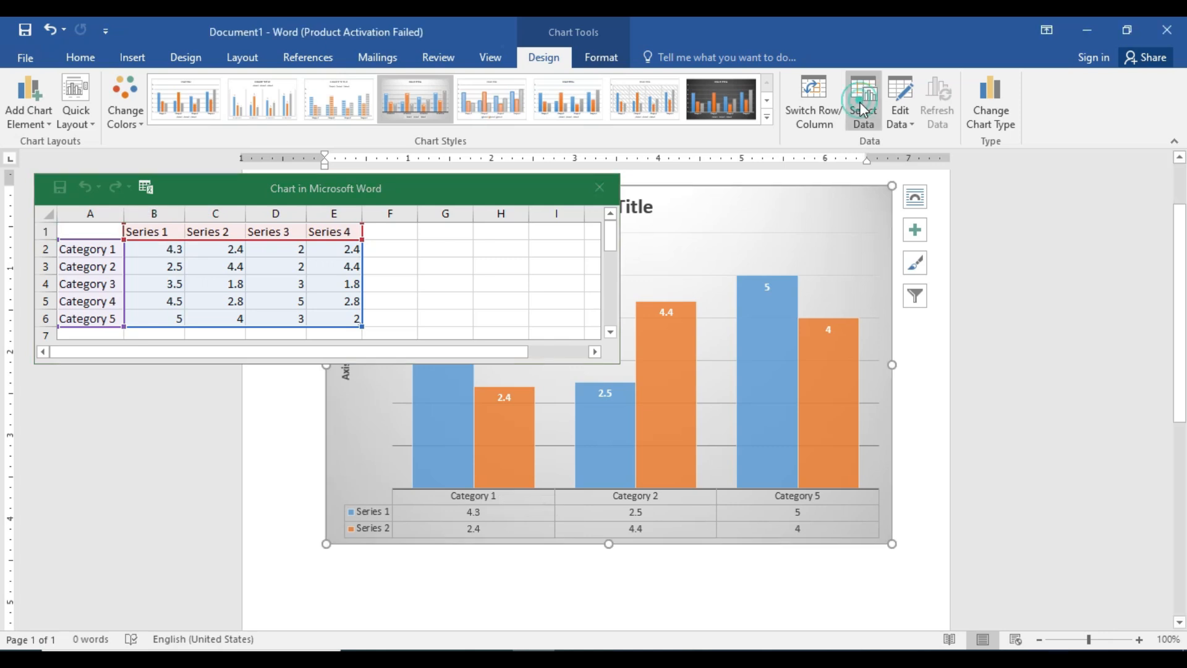
{"action": "left_click", "coordinate": [860, 107]}
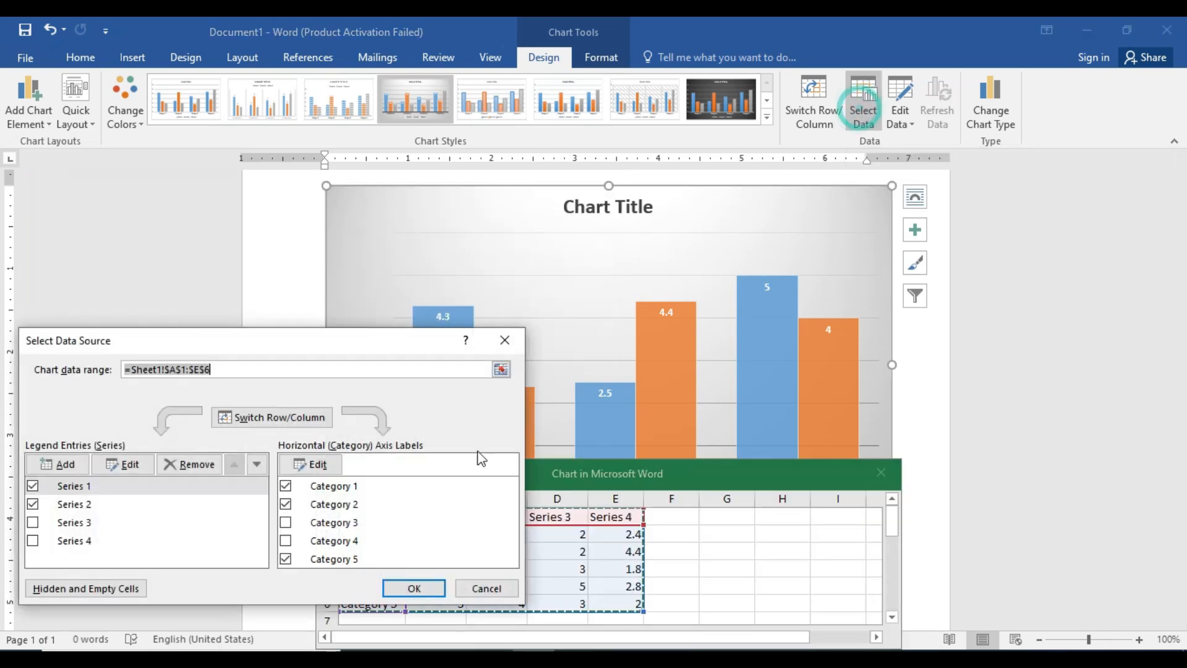
{"action": "left_click", "coordinate": [33, 523]}
{"action": "left_click", "coordinate": [32, 540]}
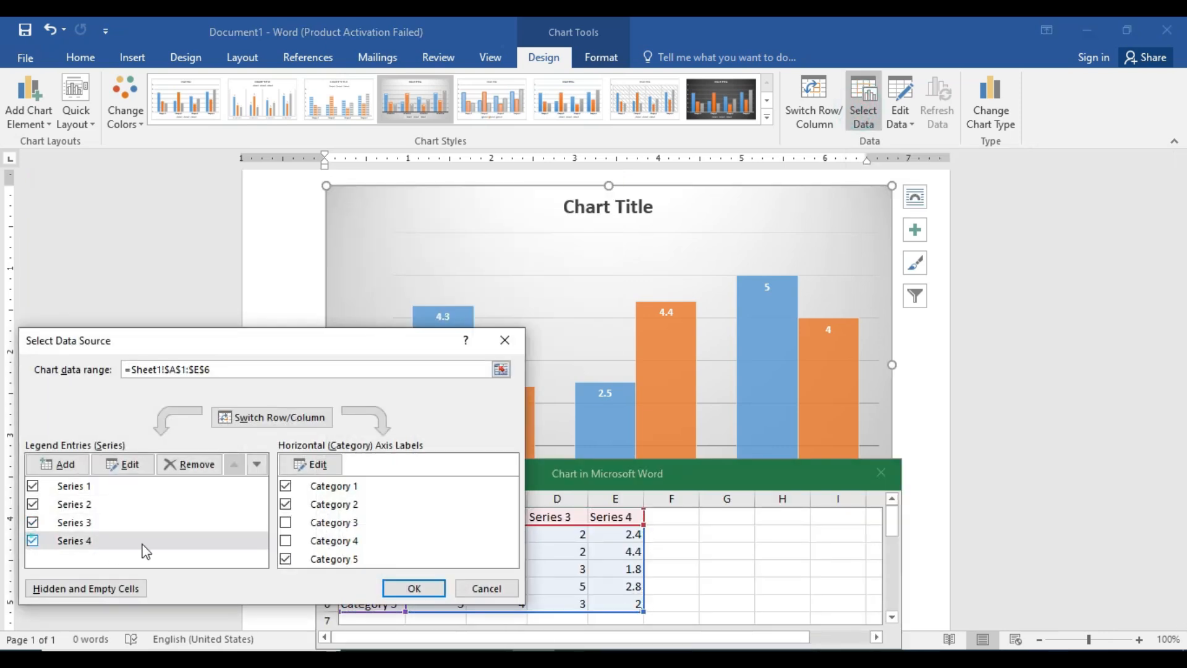
{"action": "left_click", "coordinate": [286, 522]}
{"action": "left_click", "coordinate": [286, 541]}
{"action": "left_click", "coordinate": [406, 588]}
{"action": "left_click_drag", "start_coordinate": [523, 471], "coordinate": [236, 167]}
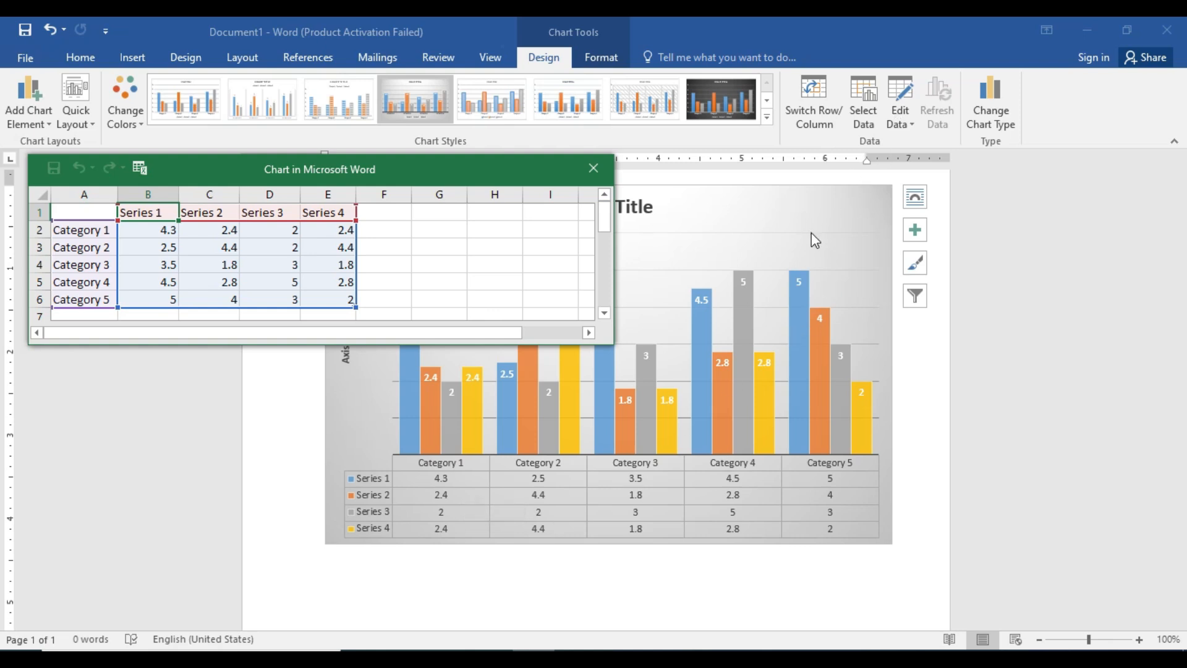
{"action": "left_click", "coordinate": [594, 168]}
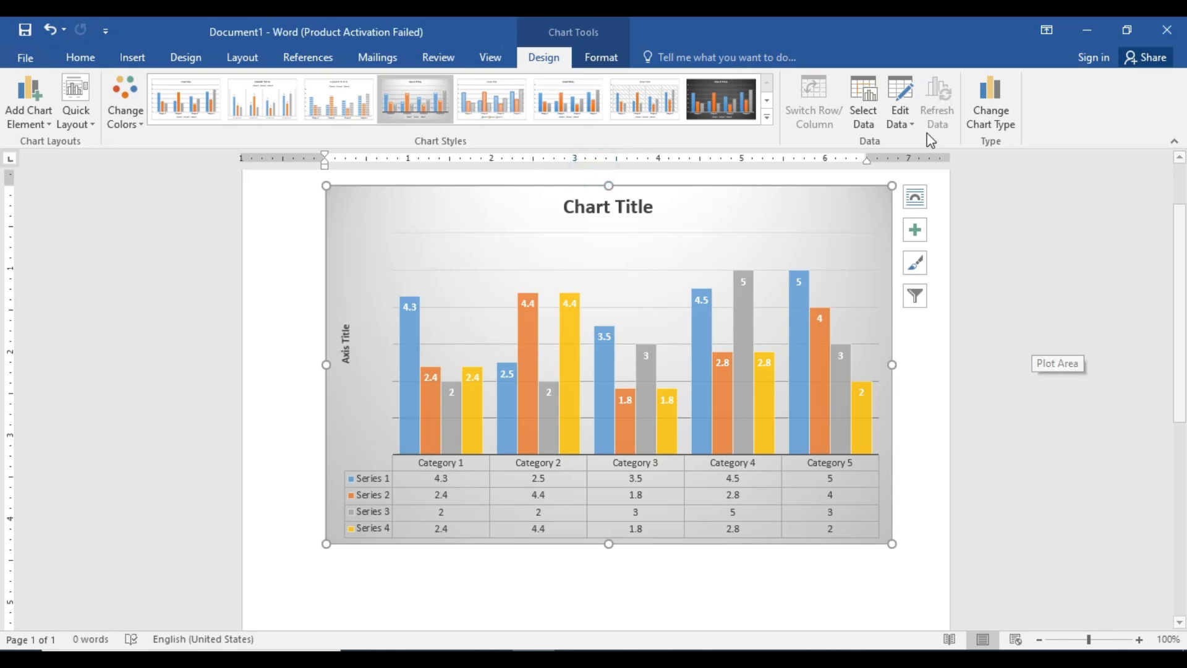
Open the chart's data sheet for editing, dismiss the Office activation notice, and close the sheet without changes.
{"action": "left_click", "coordinate": [902, 123]}
{"action": "left_click", "coordinate": [919, 142]}
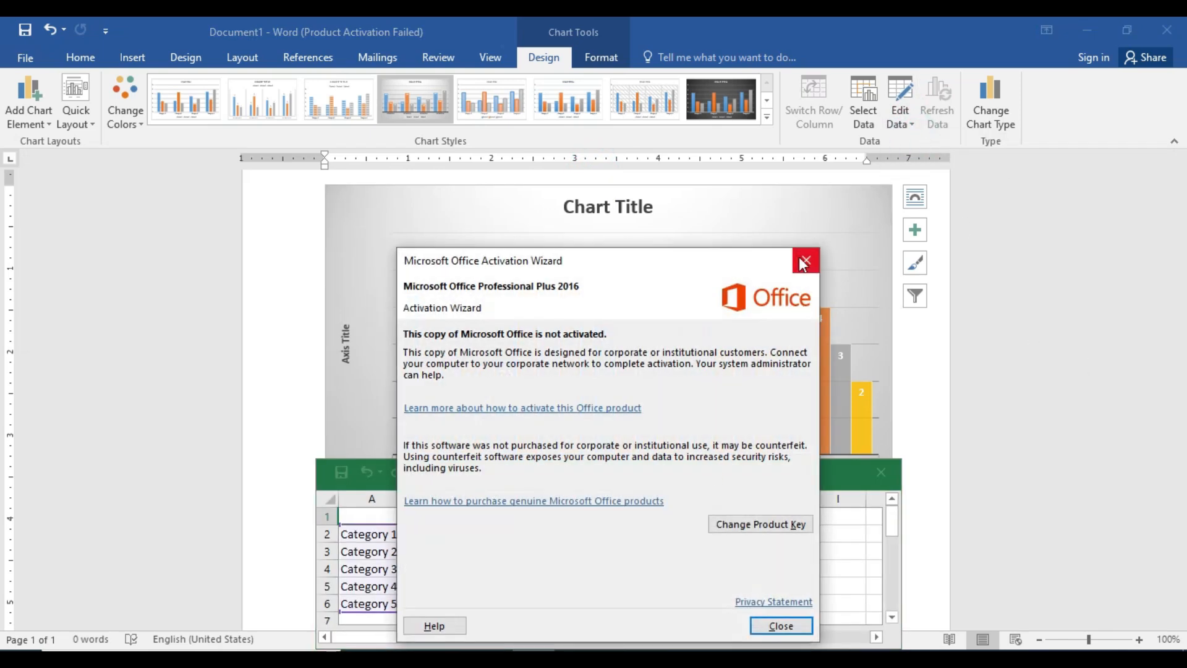
{"action": "left_click", "coordinate": [803, 264]}
{"action": "left_click_drag", "start_coordinate": [673, 474], "coordinate": [436, 226]}
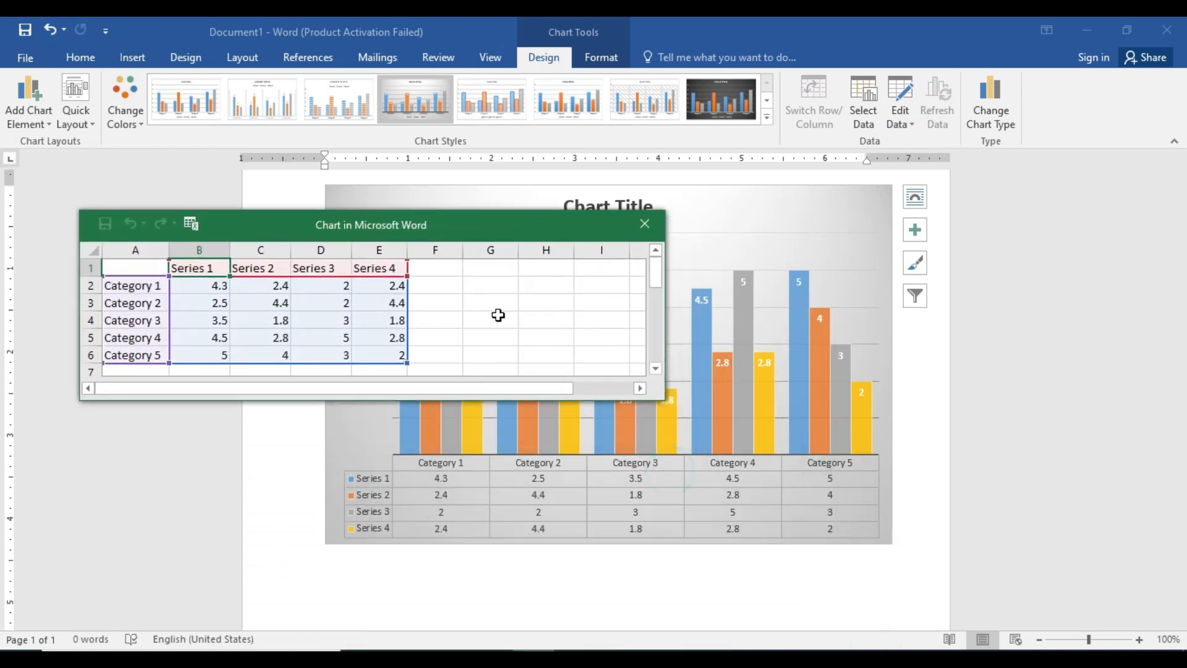
{"action": "left_click", "coordinate": [644, 224]}
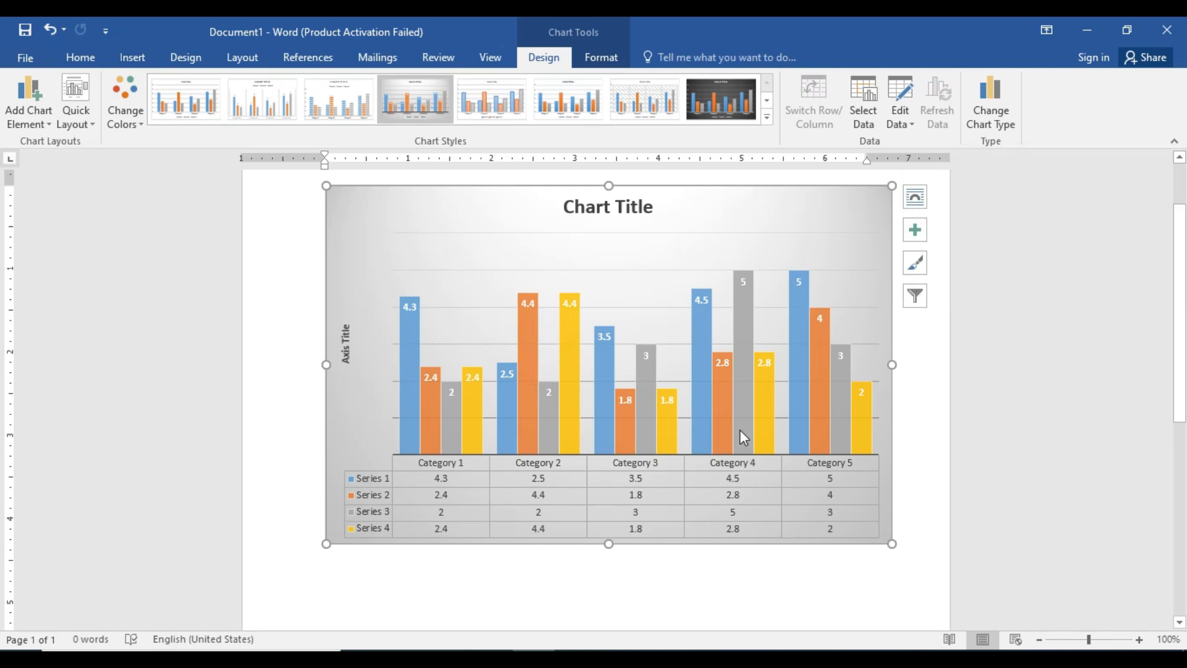
Preview the Line, Pie and Bar chart types and change the chart to the Area type.
{"action": "left_click", "coordinate": [991, 120]}
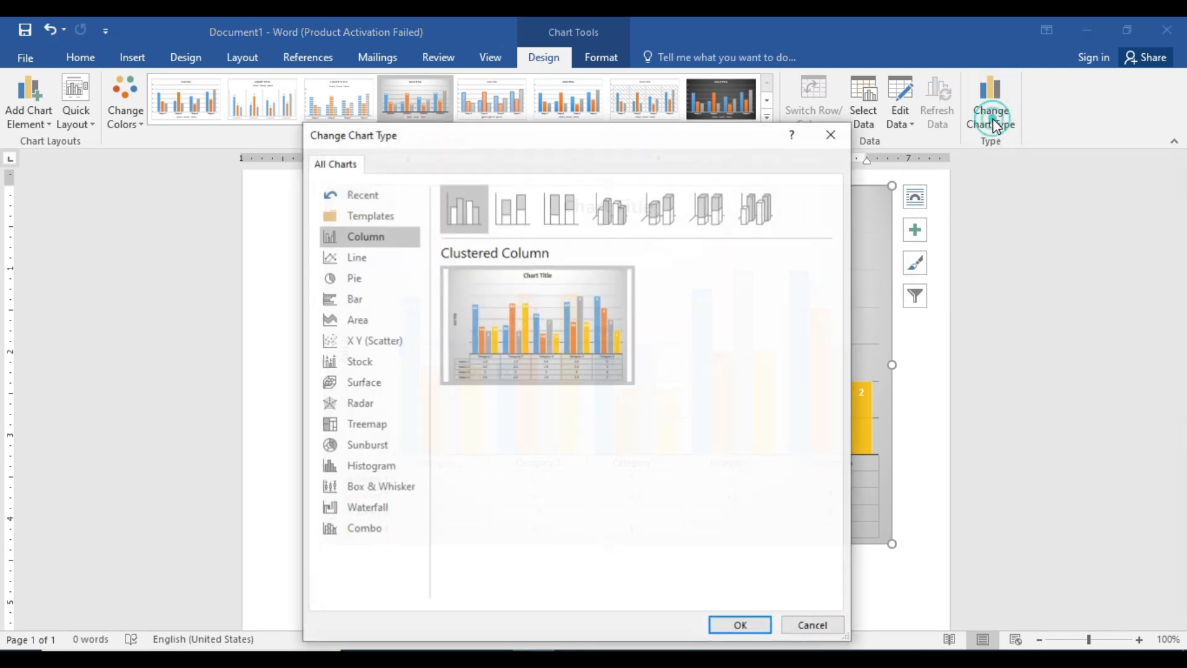
{"action": "left_click", "coordinate": [342, 256]}
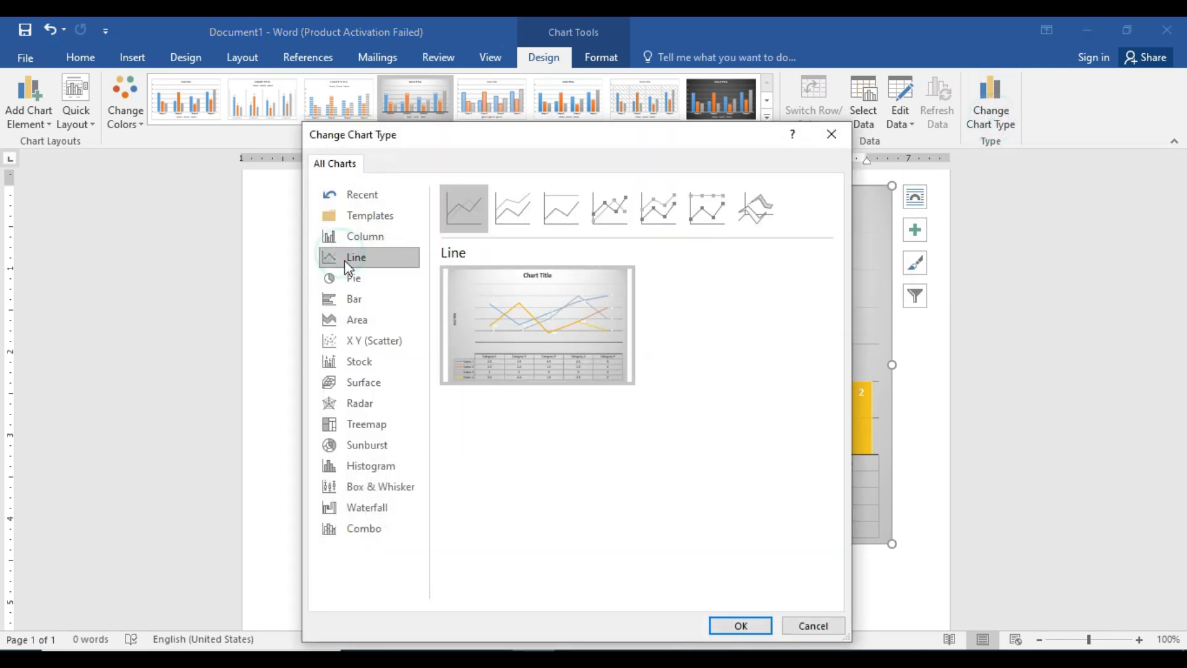
{"action": "left_click", "coordinate": [354, 280]}
{"action": "left_click", "coordinate": [351, 301]}
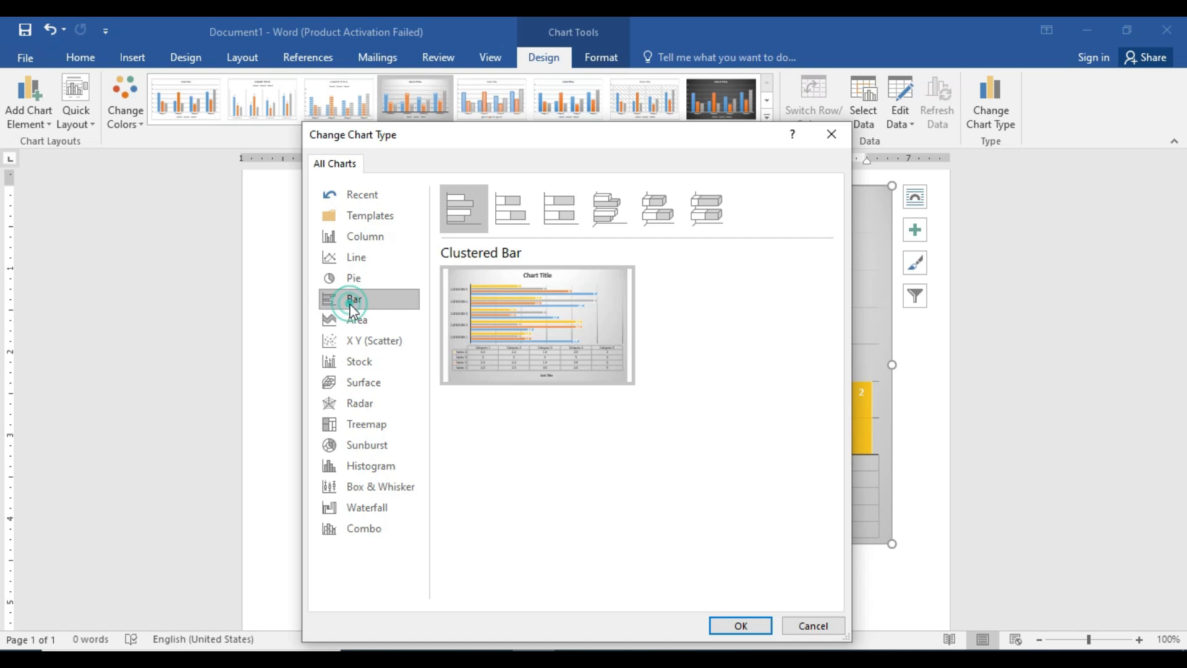
{"action": "left_click", "coordinate": [356, 321]}
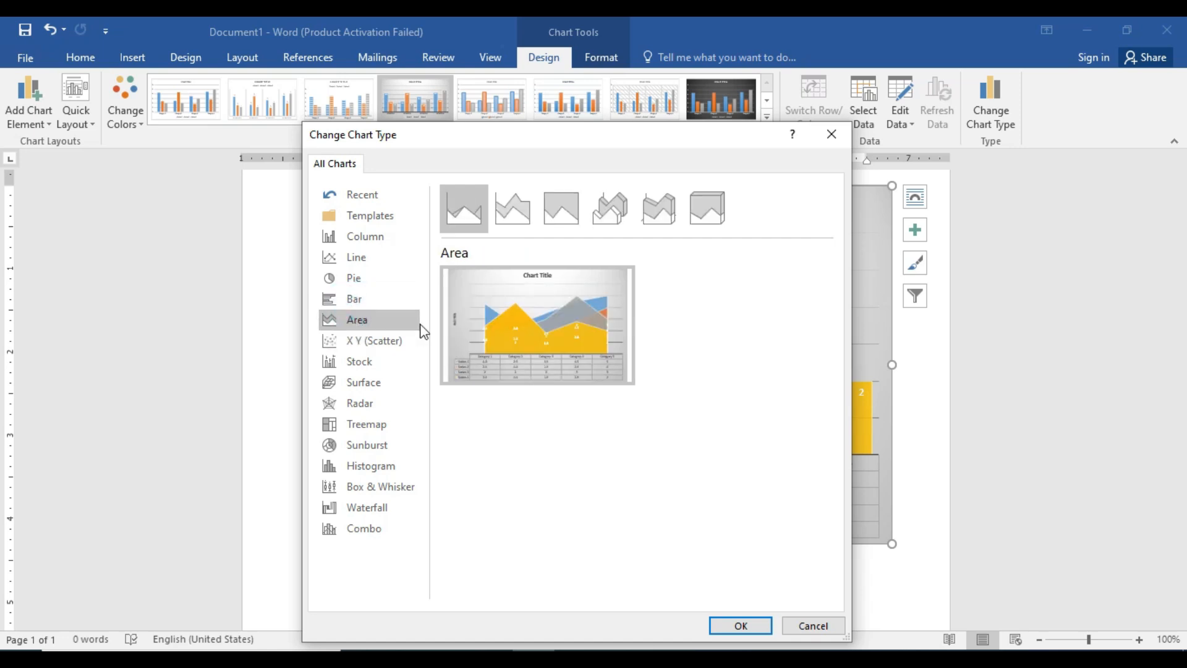
{"action": "left_click", "coordinate": [746, 625]}
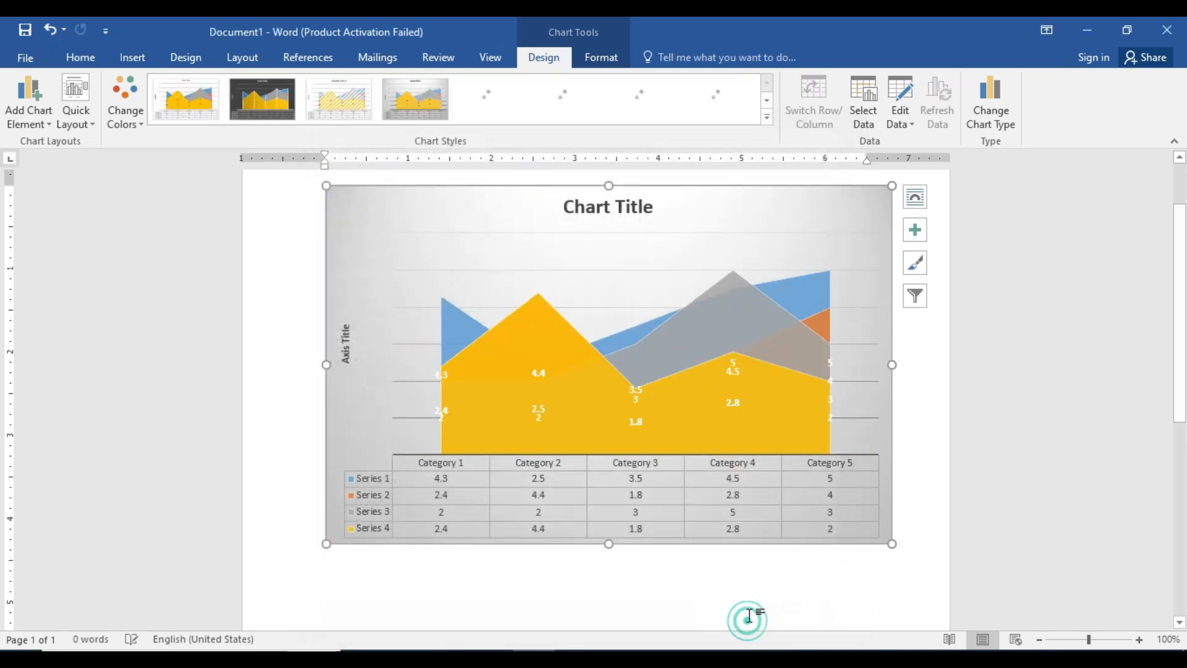
Try several chart styles on the area chart and apply the last one in the visible row, with a dark background.
{"action": "left_click", "coordinate": [341, 104]}
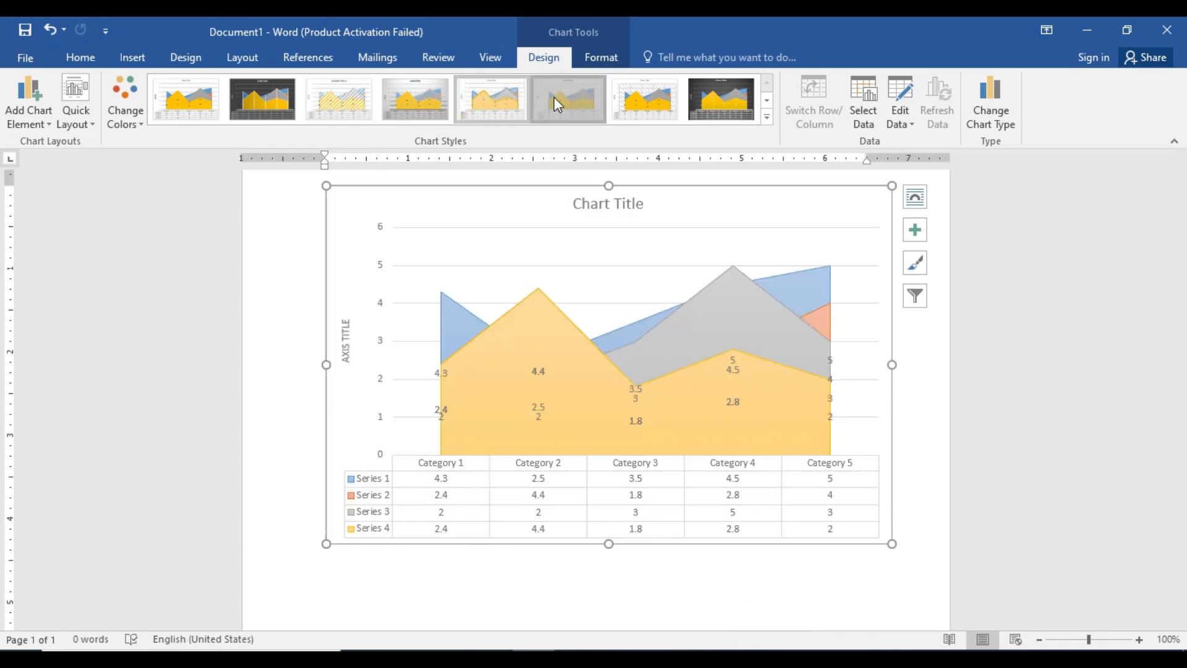
{"action": "left_click", "coordinate": [566, 100]}
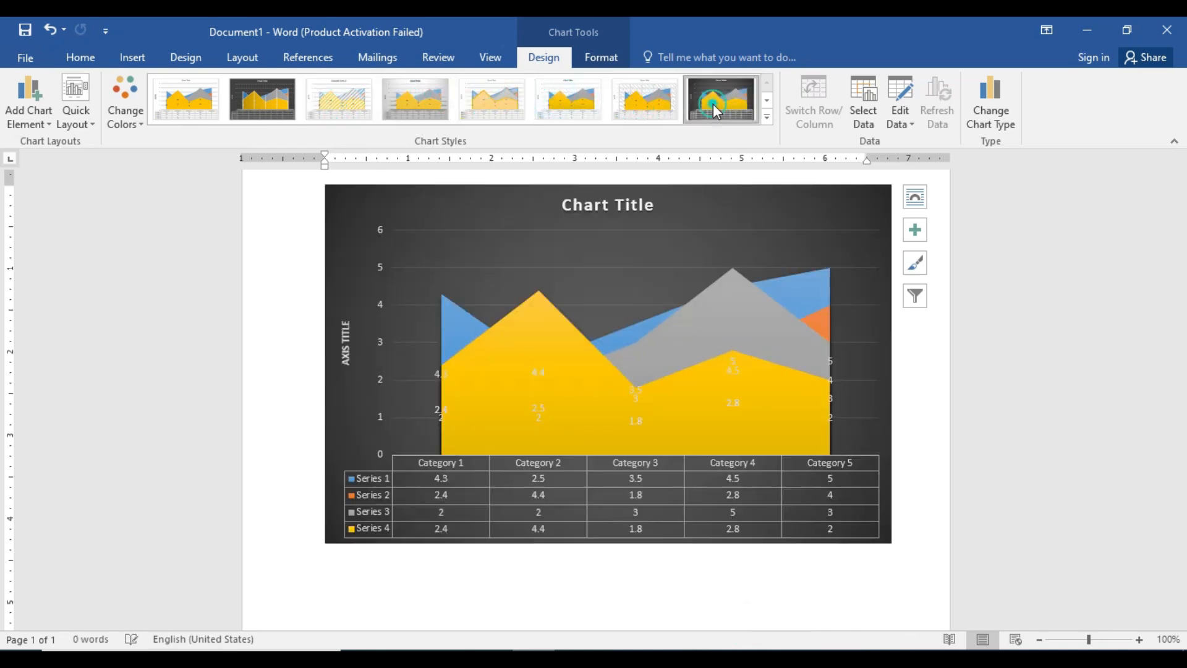
{"action": "left_click", "coordinate": [714, 104]}
Change the area chart to the basic Pie type.
{"action": "left_click", "coordinate": [995, 122]}
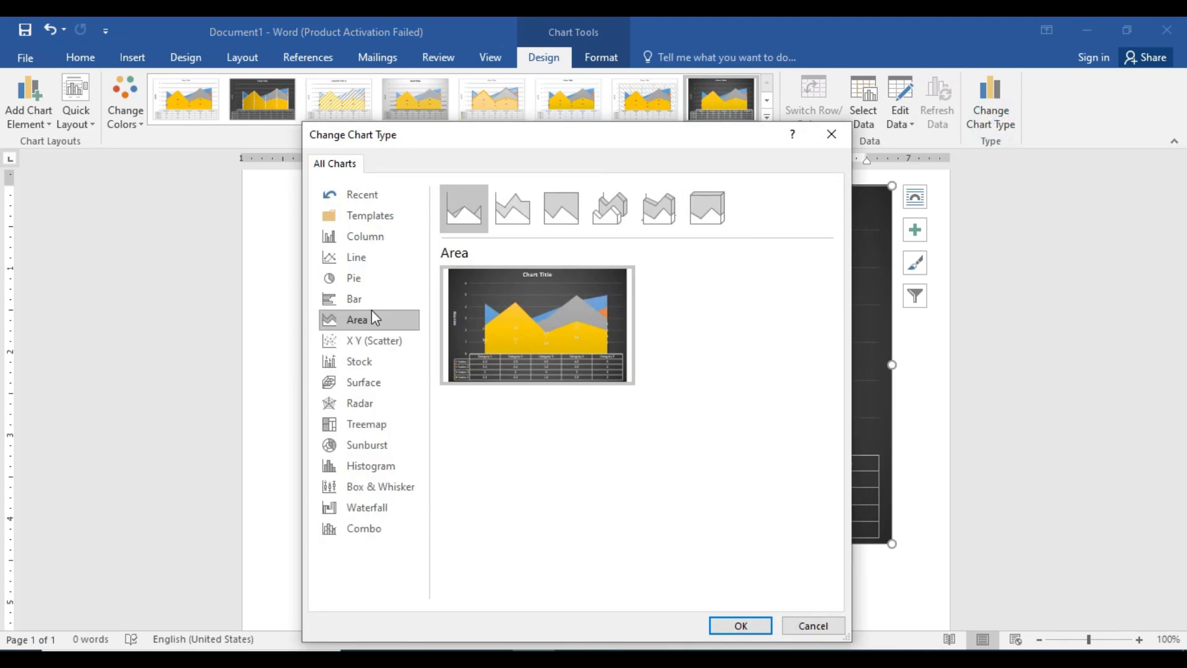
{"action": "left_click", "coordinate": [371, 306]}
{"action": "left_click", "coordinate": [338, 279]}
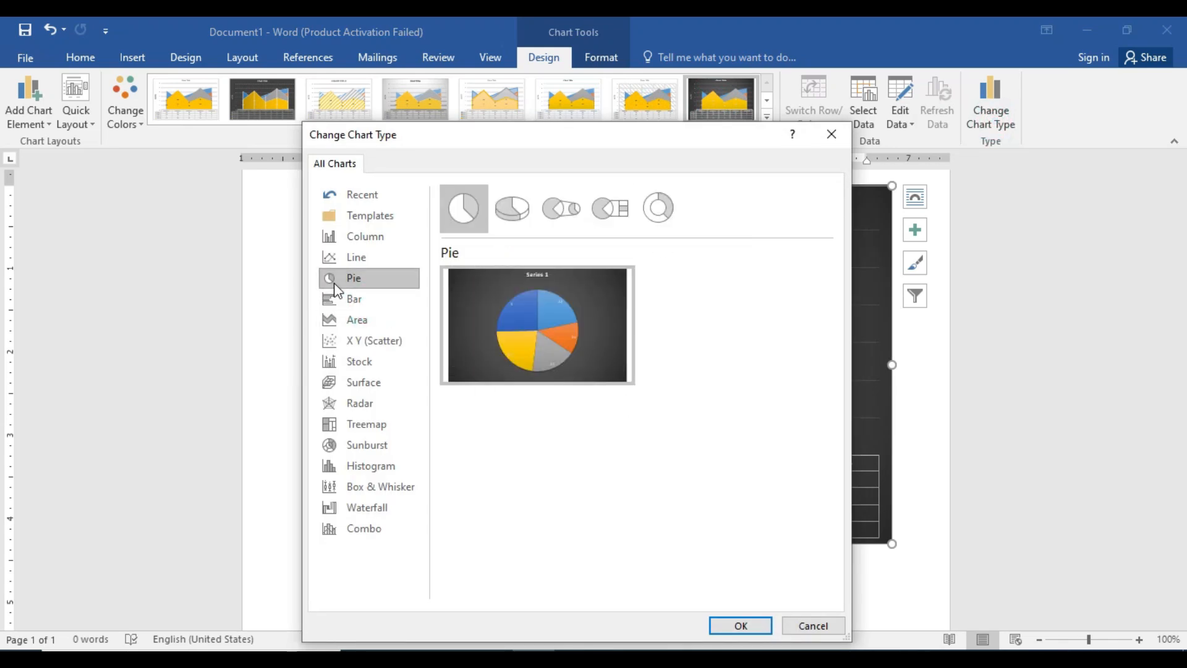
{"action": "left_click", "coordinate": [741, 626]}
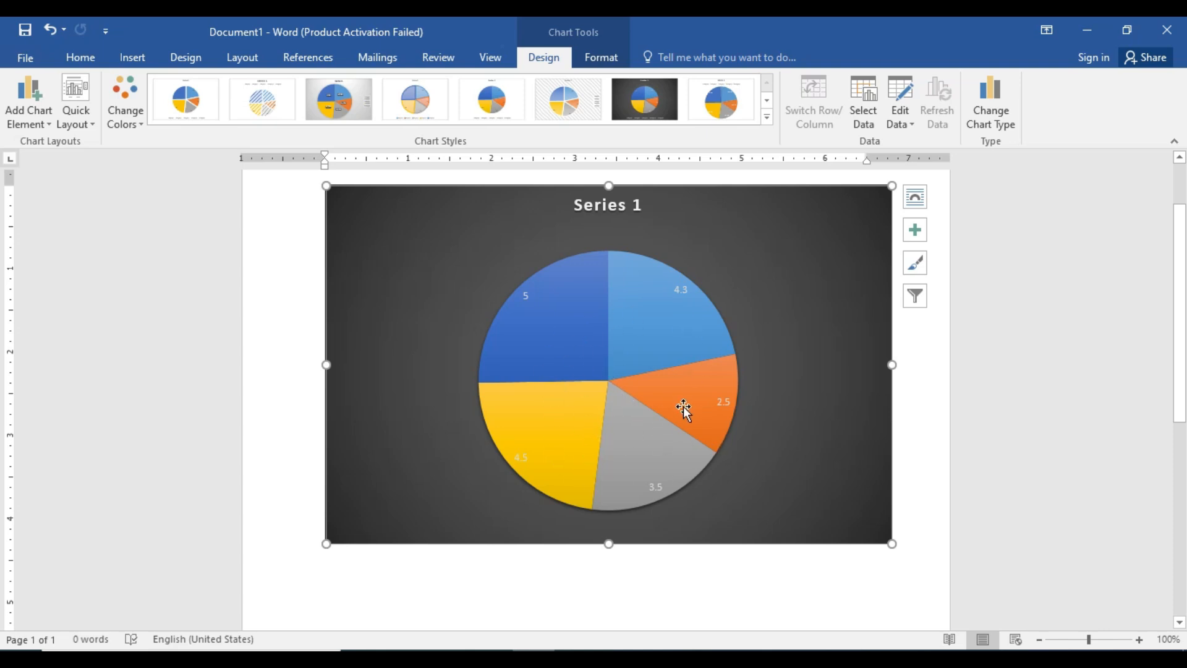
Change the pie chart to the basic Line type.
{"action": "left_click", "coordinate": [991, 119]}
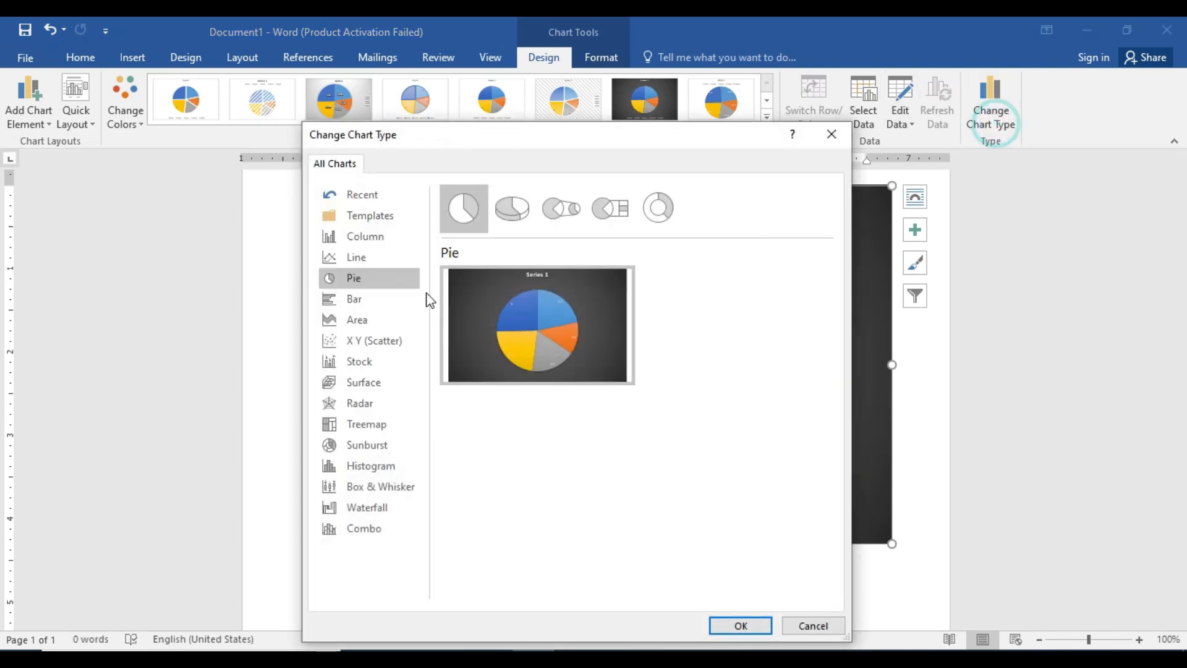
{"action": "left_click", "coordinate": [370, 257]}
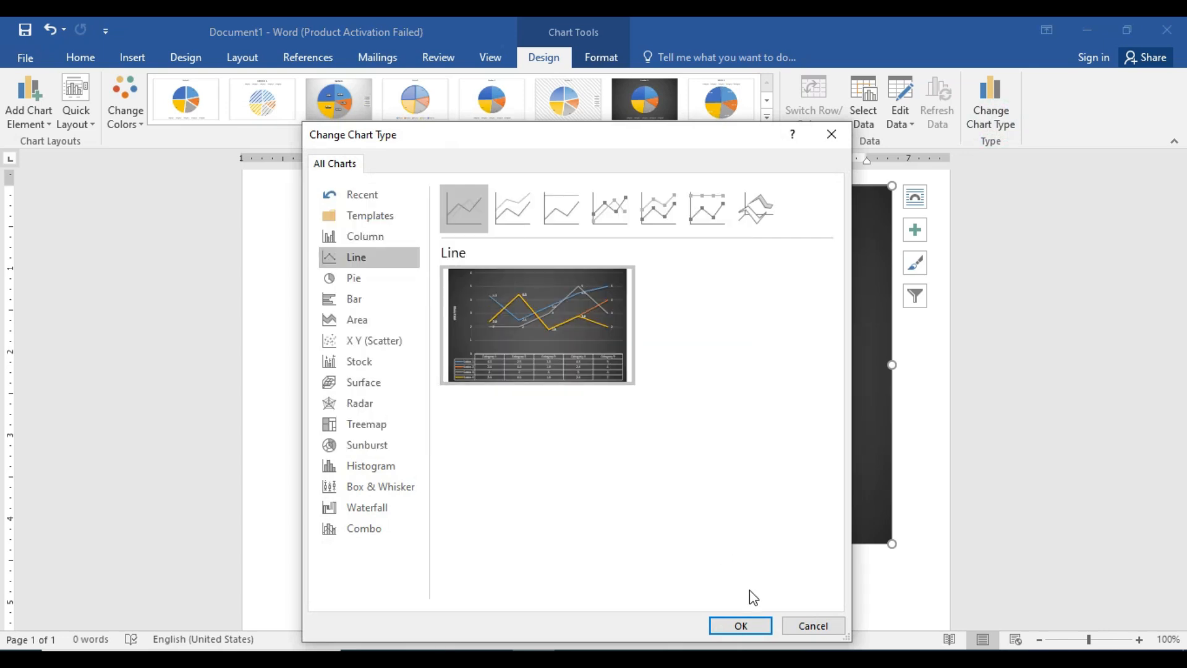
{"action": "left_click", "coordinate": [751, 627]}
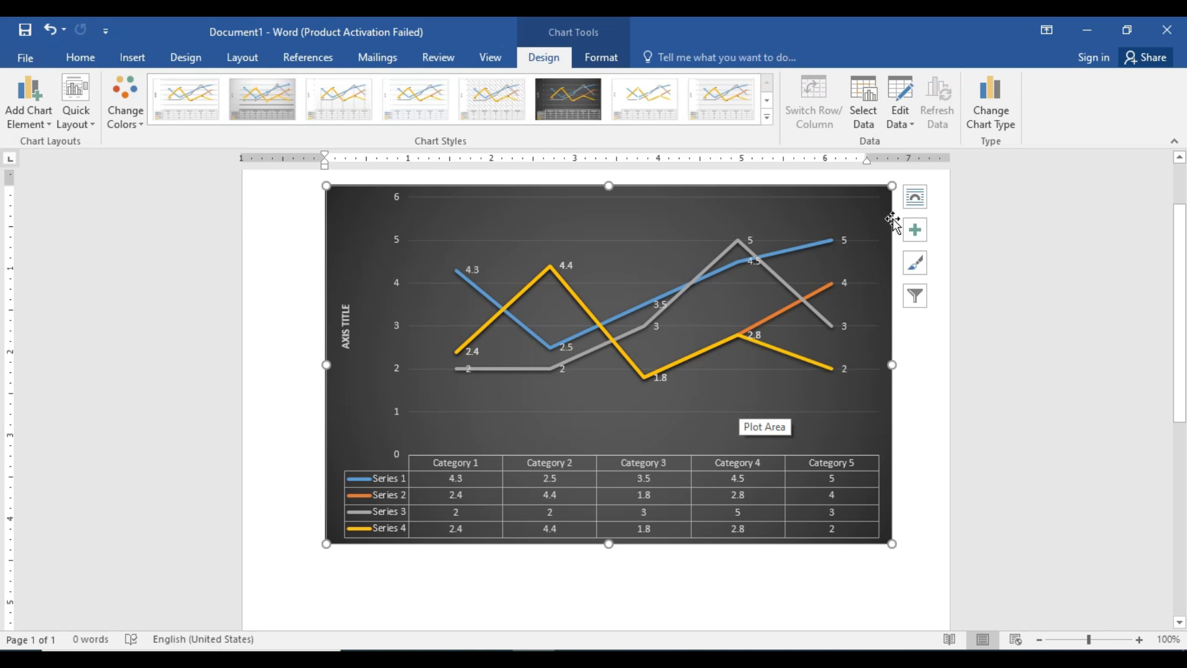
Change the line chart back to the Clustered Column type.
{"action": "left_click", "coordinate": [988, 106]}
{"action": "left_click", "coordinate": [390, 233]}
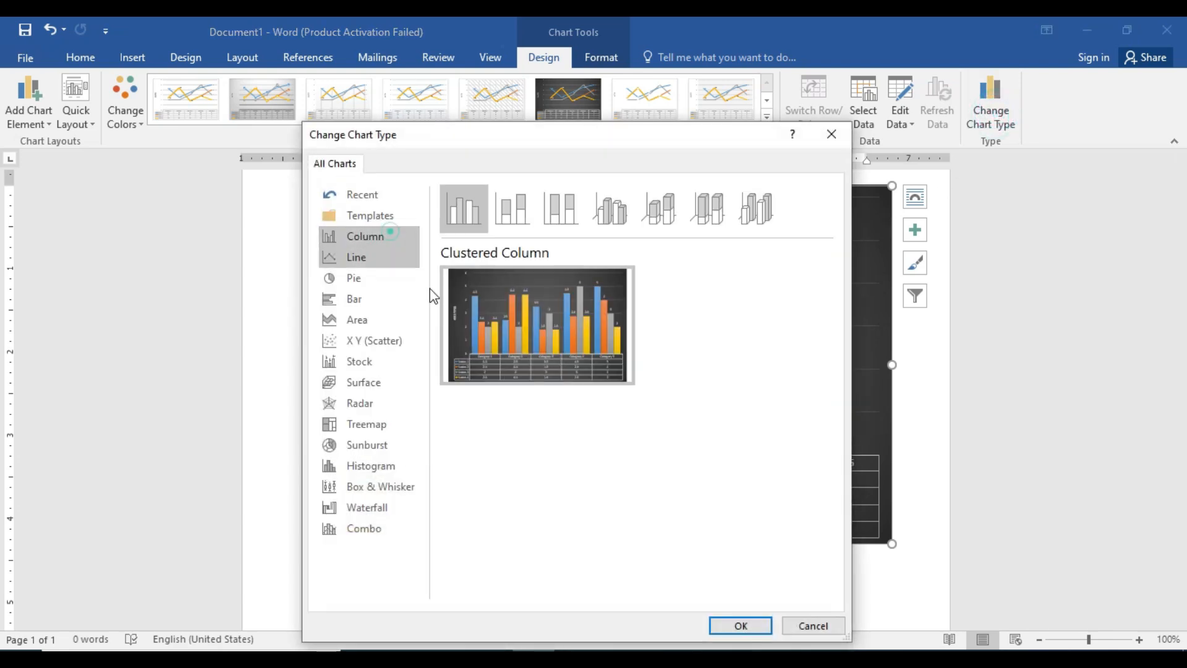
{"action": "left_click", "coordinate": [740, 625]}
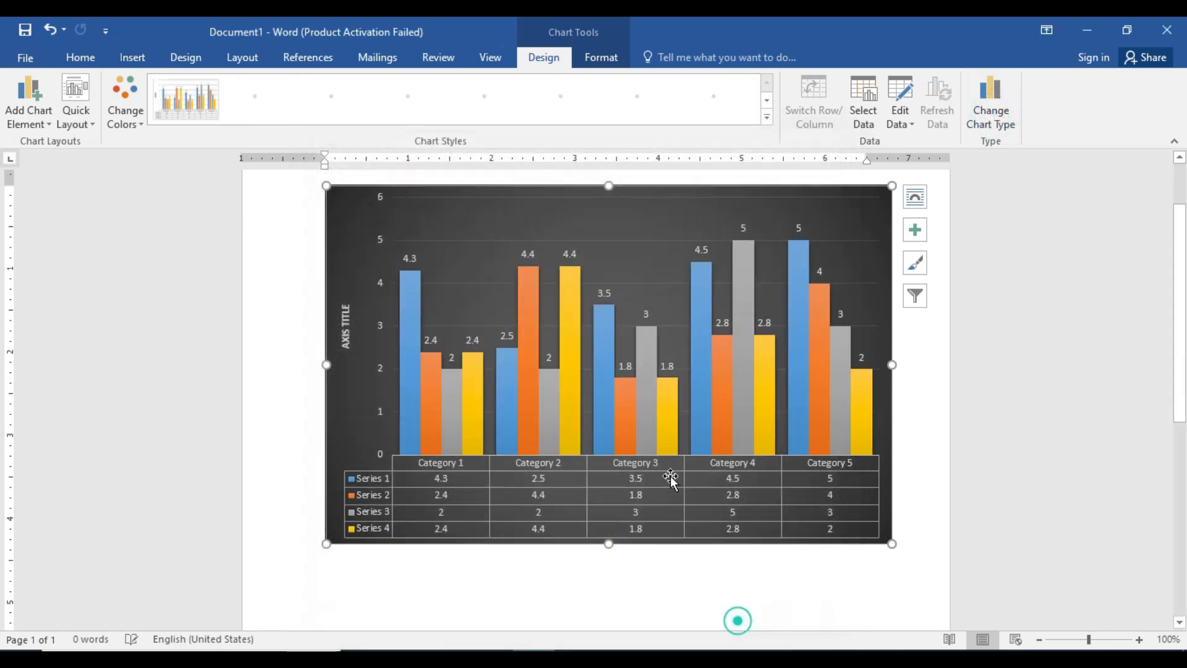
Select the horizontal category axis and the data table in turn as the chart element to format.
{"action": "left_click", "coordinate": [617, 64]}
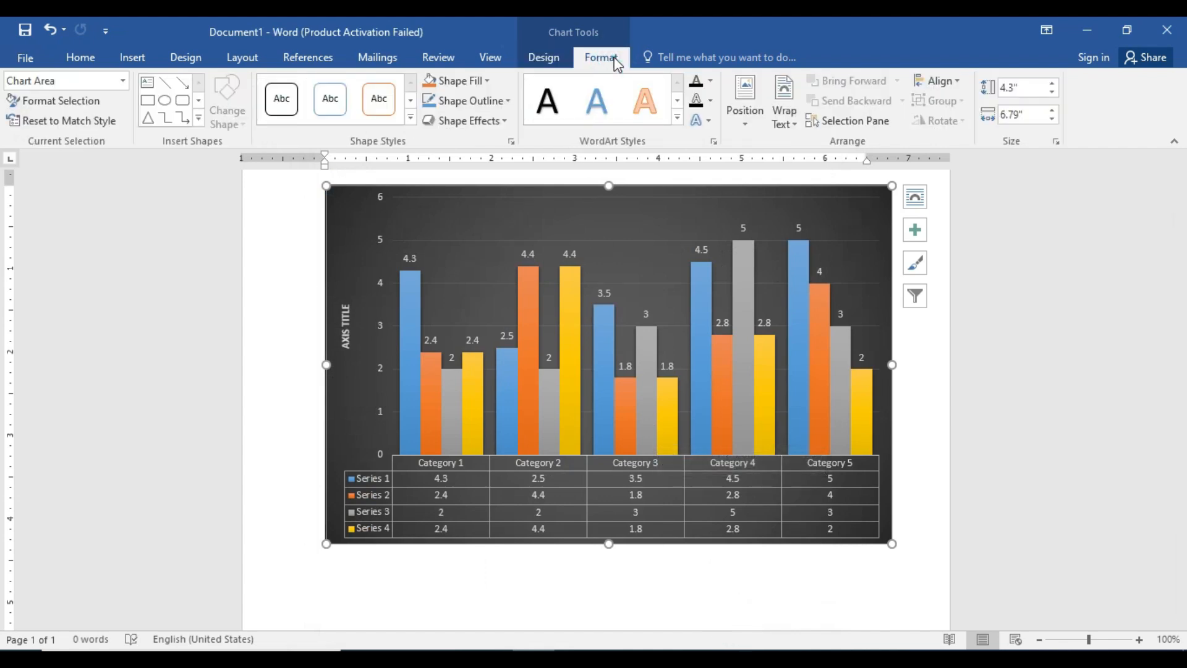
{"action": "left_click", "coordinate": [90, 77]}
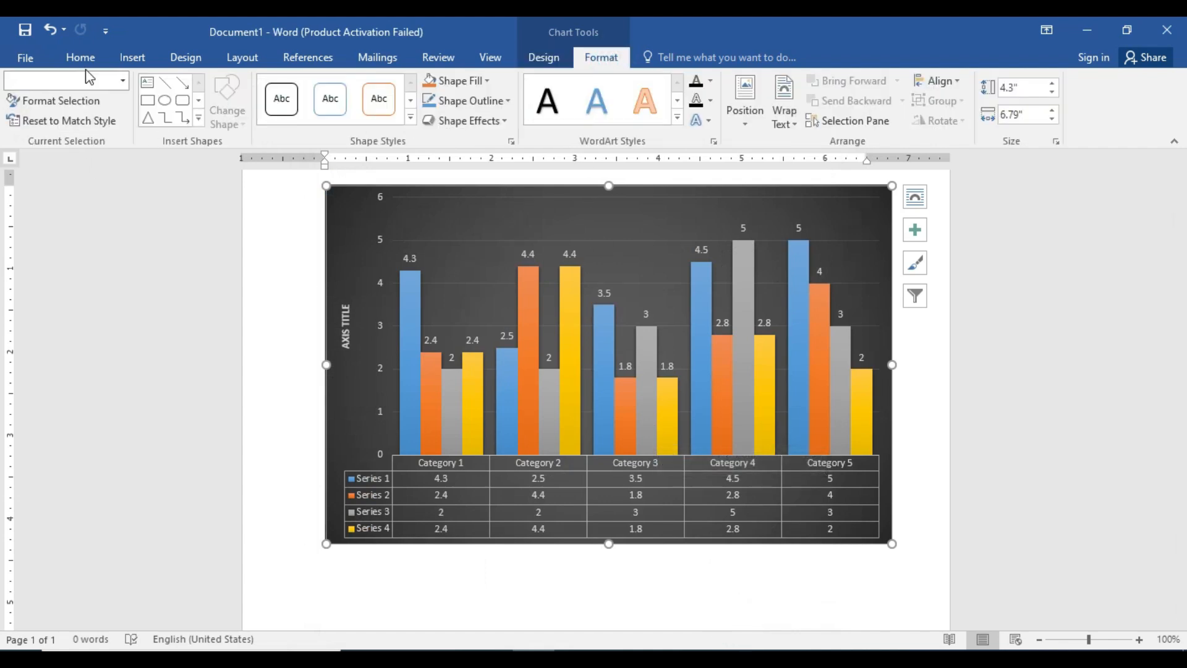
{"action": "left_click", "coordinate": [125, 82]}
{"action": "left_click", "coordinate": [107, 129]}
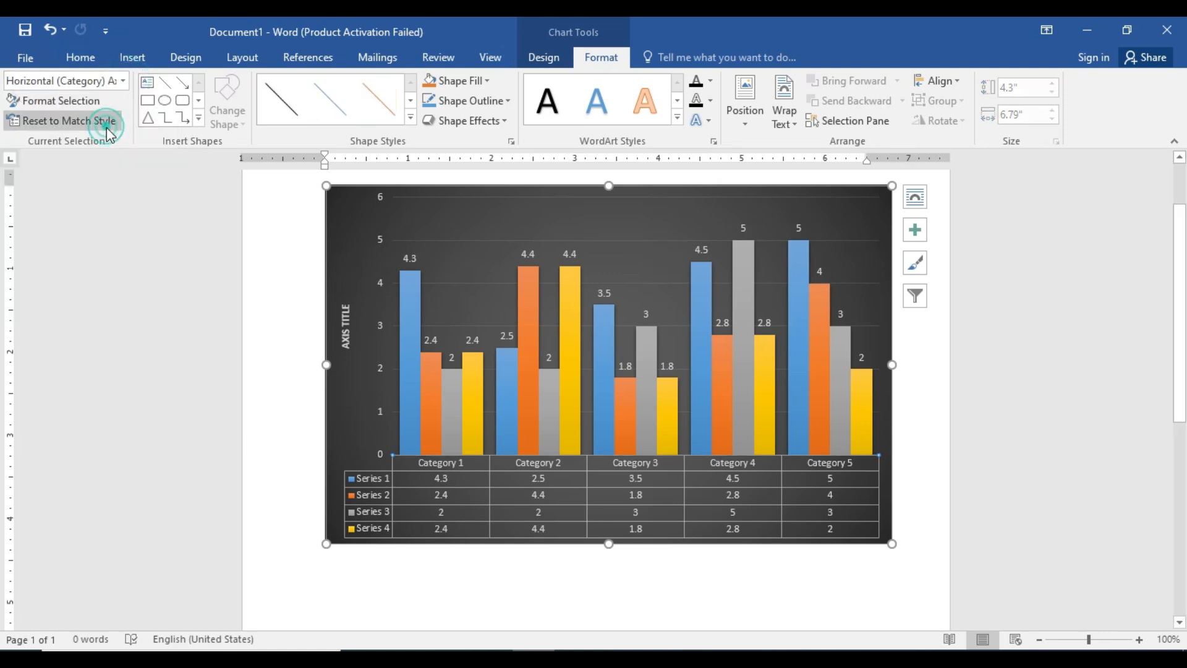
{"action": "left_click", "coordinate": [123, 82]}
{"action": "left_click", "coordinate": [103, 122]}
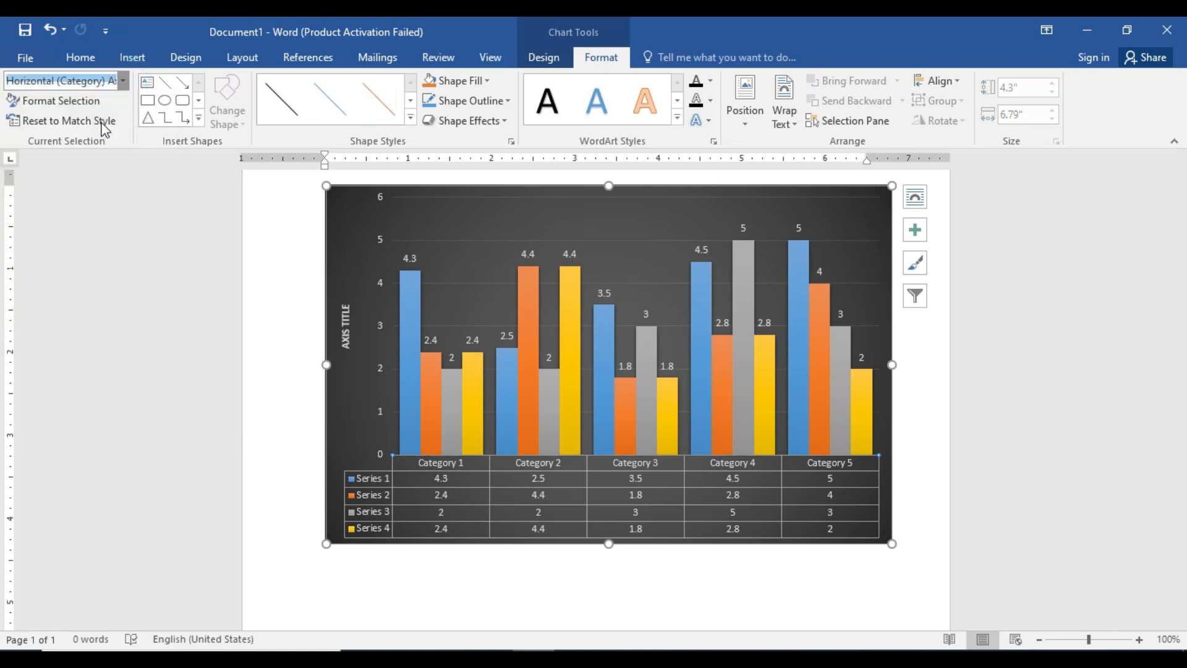
Select the Series 1 columns and look through the available shape fill options without applying one.
{"action": "left_click", "coordinate": [123, 80]}
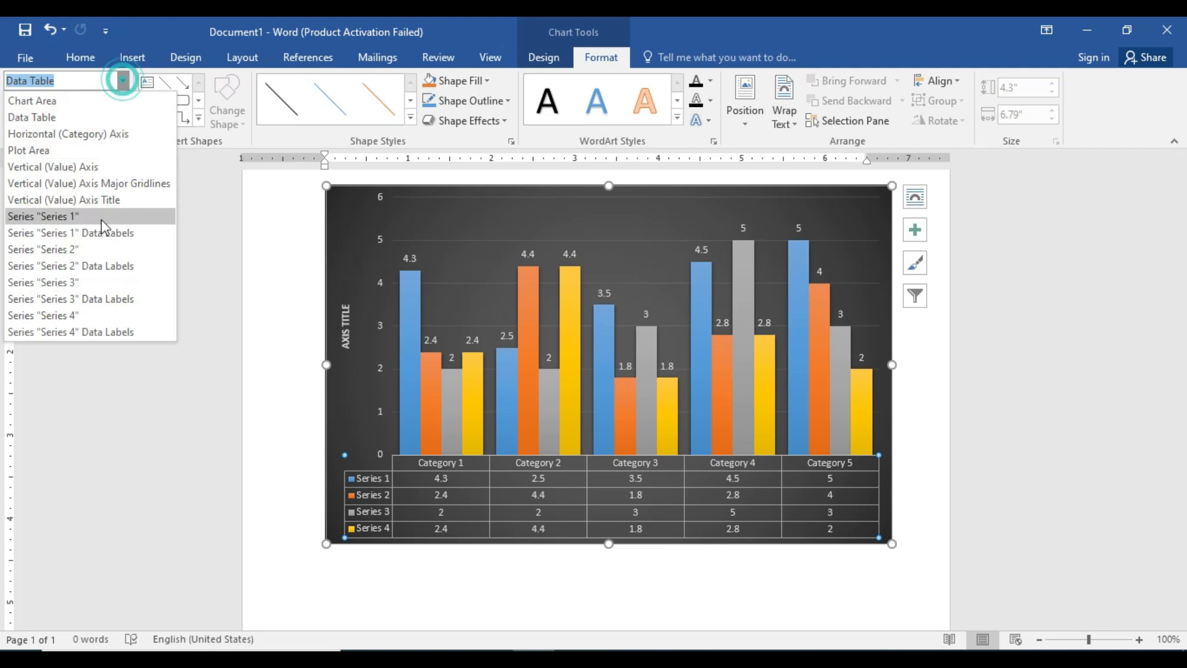
{"action": "left_click", "coordinate": [103, 216]}
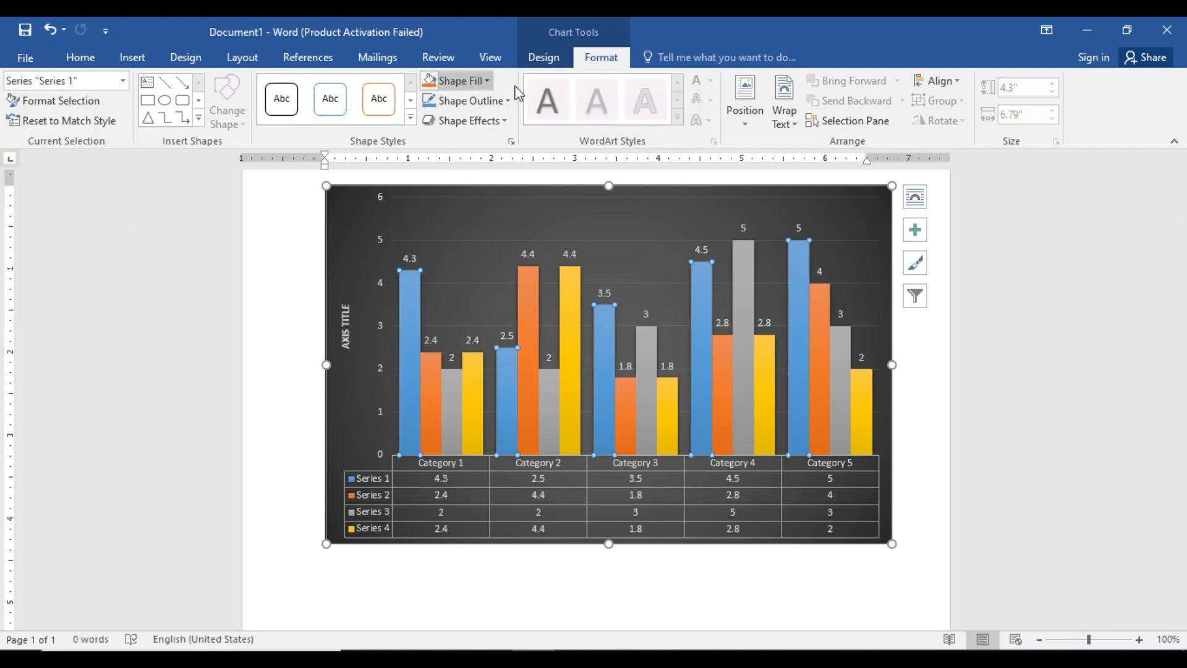
{"action": "left_click", "coordinate": [489, 81]}
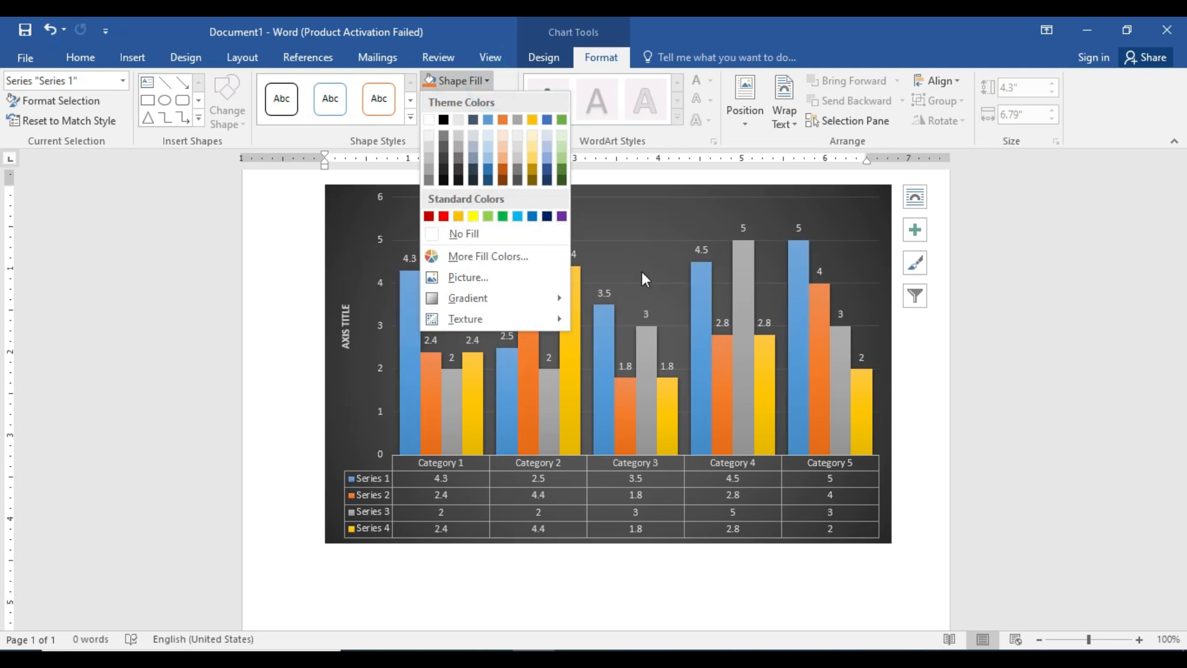
{"action": "left_click", "coordinate": [981, 349]}
Select the Series 2 columns and preview shape fill options on them without applying one.
{"action": "left_click", "coordinate": [819, 350]}
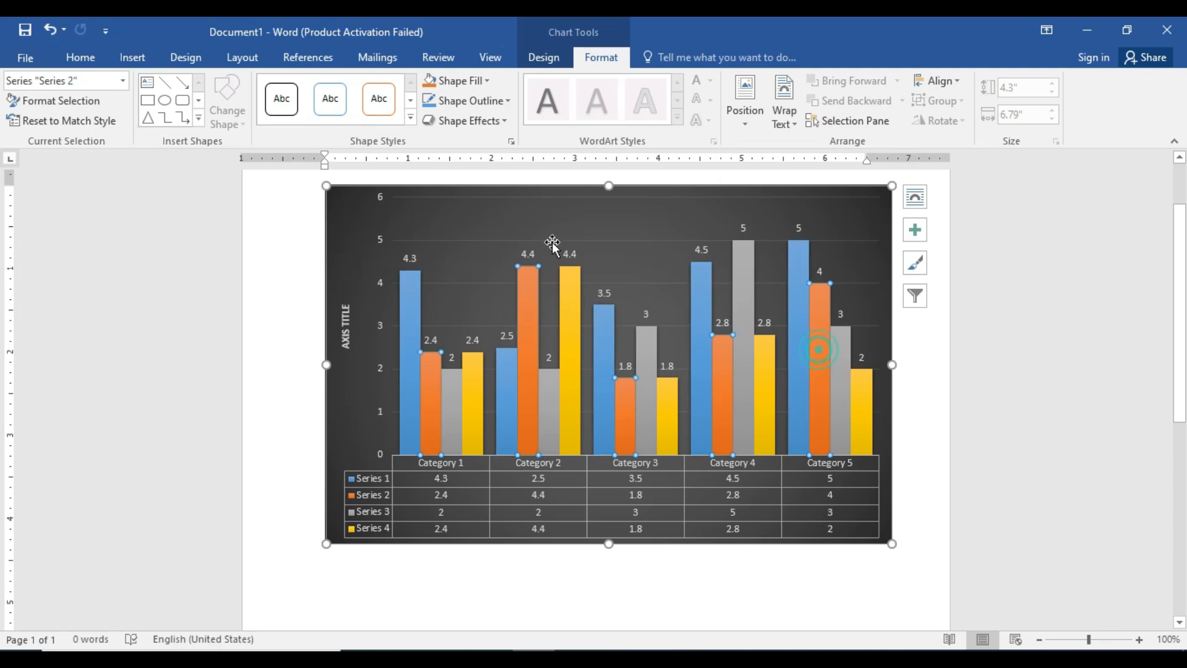
{"action": "left_click", "coordinate": [487, 82]}
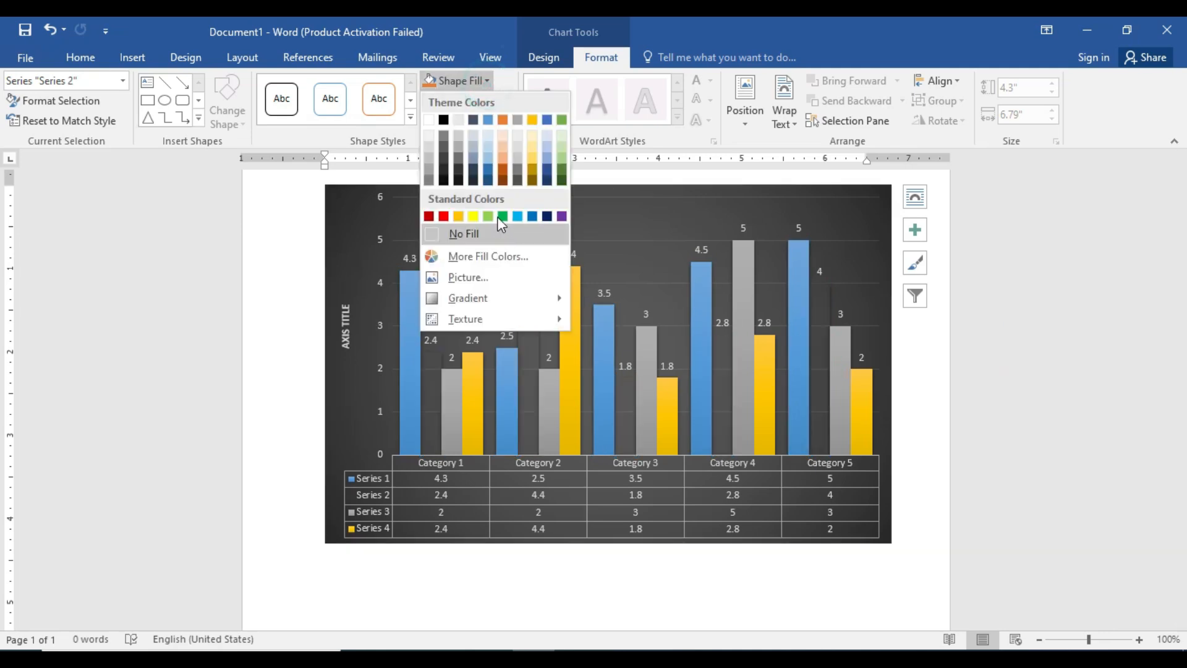
{"action": "left_click", "coordinate": [966, 328]}
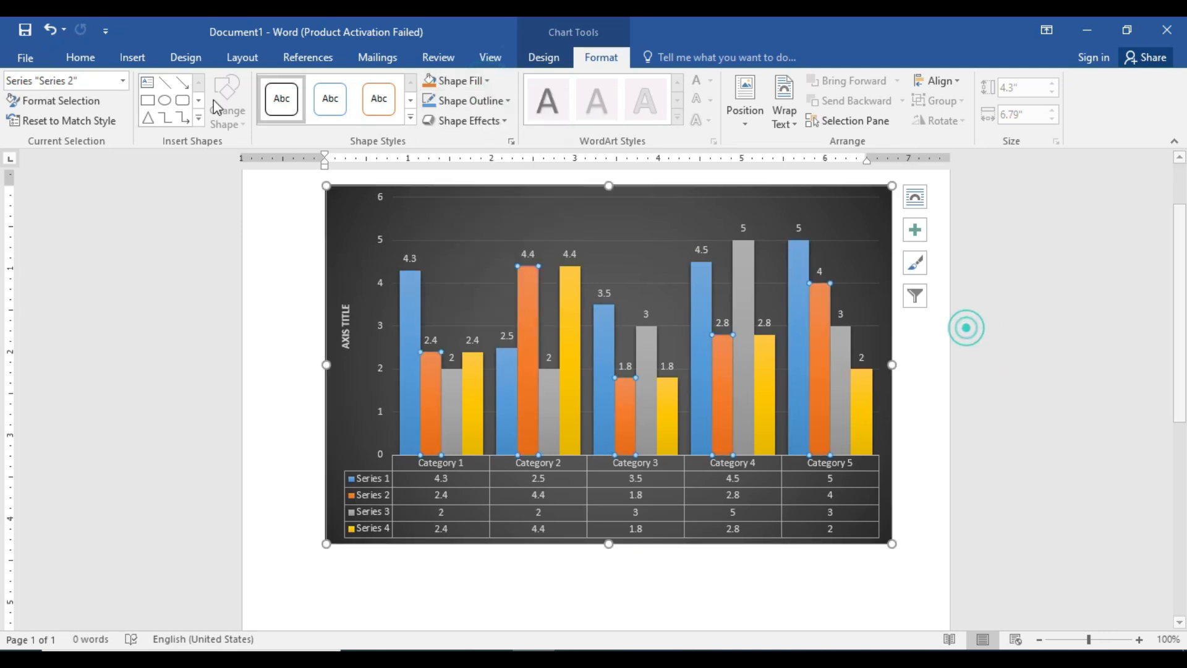
Select the vertical value axis major gridlines and preview outline colors on them without applying one.
{"action": "left_click", "coordinate": [123, 81]}
{"action": "left_click", "coordinate": [107, 186]}
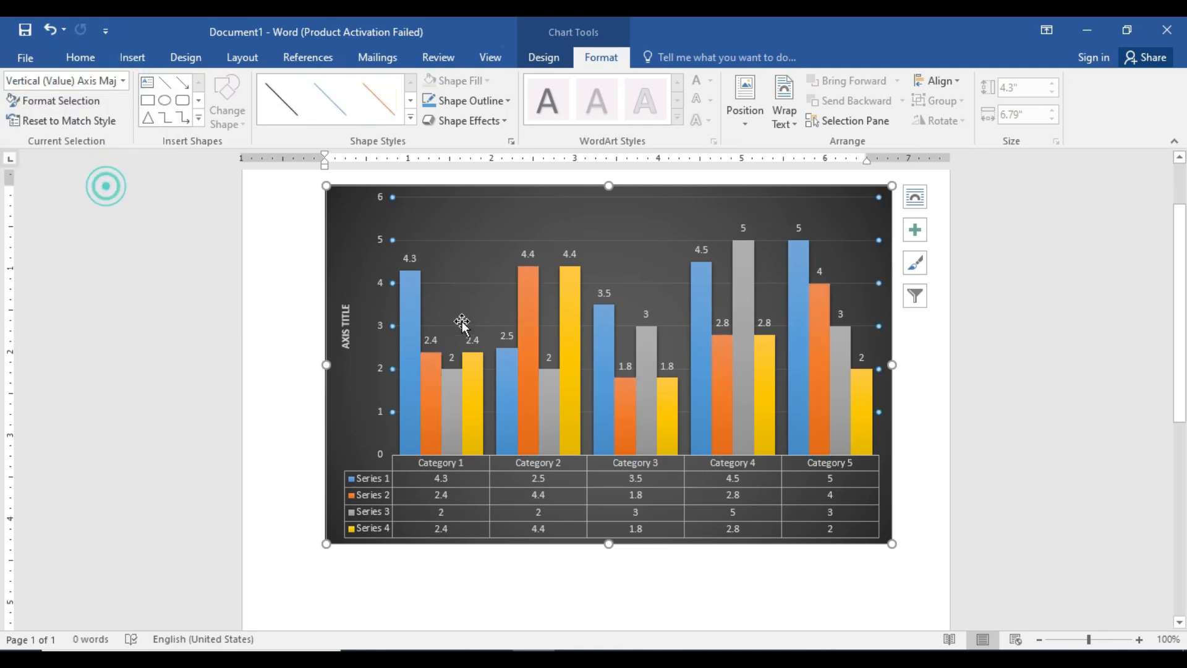
{"action": "left_click", "coordinate": [501, 102]}
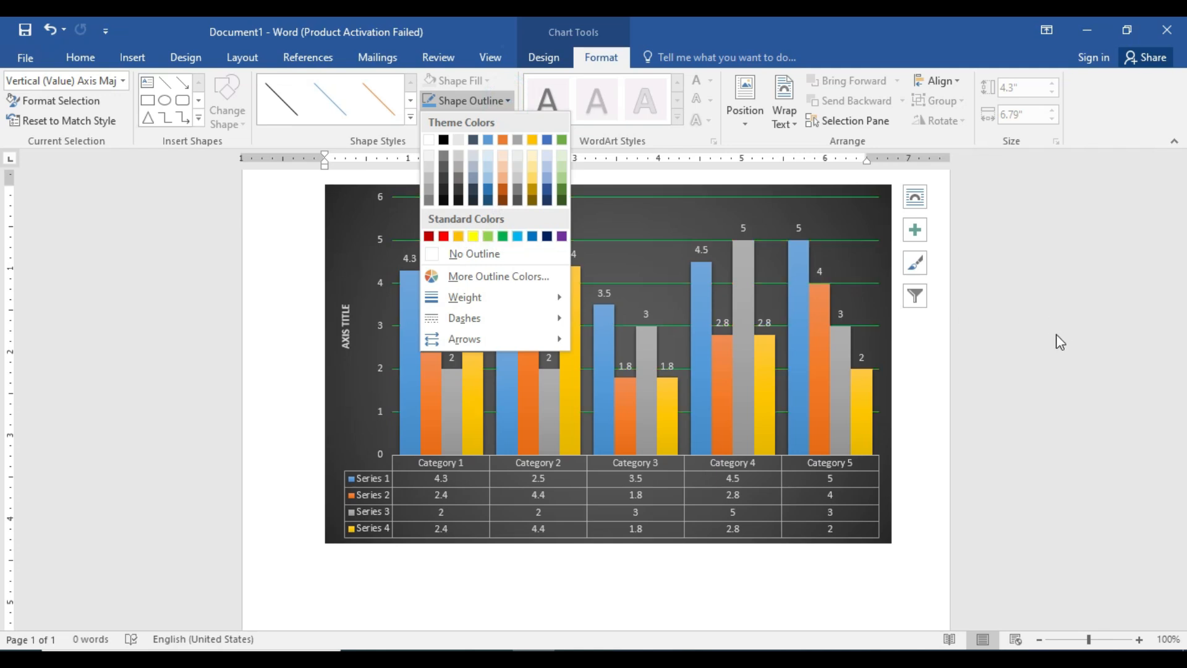
{"action": "left_click", "coordinate": [997, 342]}
Select the Series 3 data labels and preview shape fill colors on them without applying one.
{"action": "left_click", "coordinate": [124, 80]}
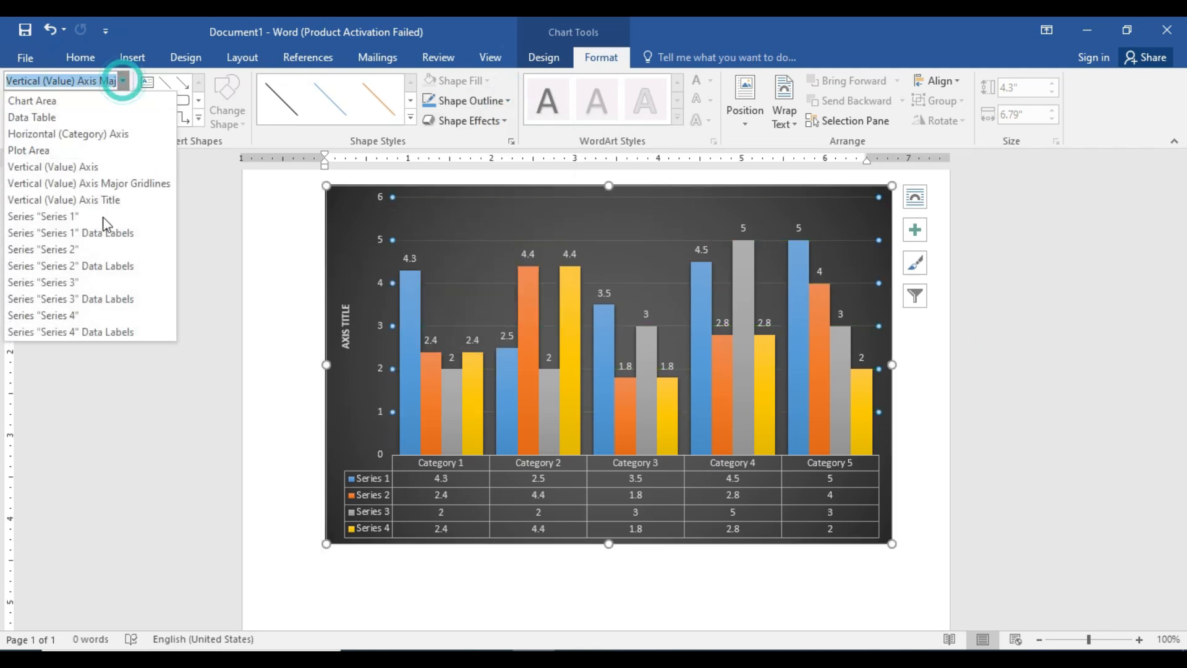
{"action": "left_click", "coordinate": [100, 298]}
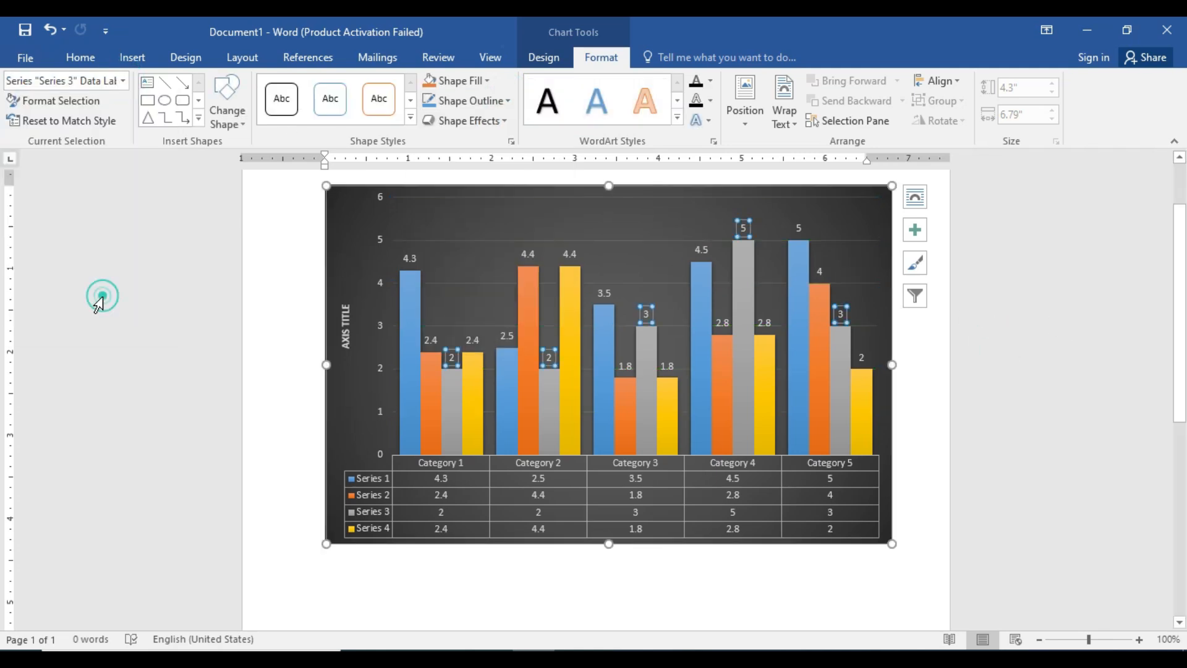
{"action": "left_click", "coordinate": [486, 81]}
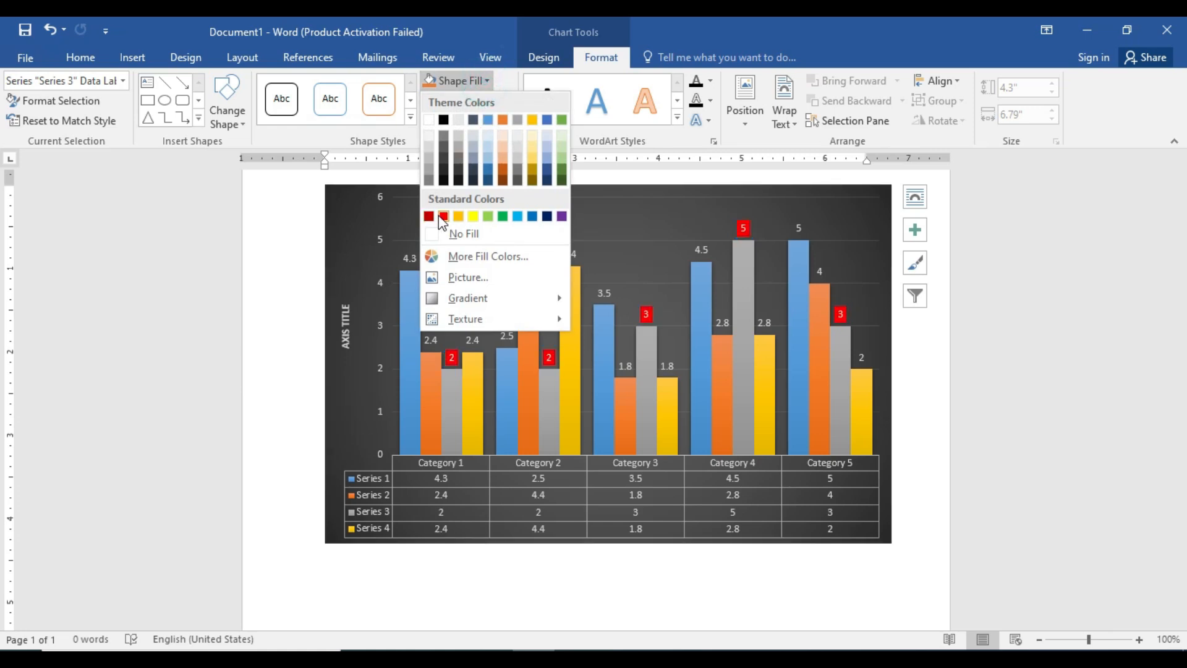
{"action": "left_click", "coordinate": [953, 348]}
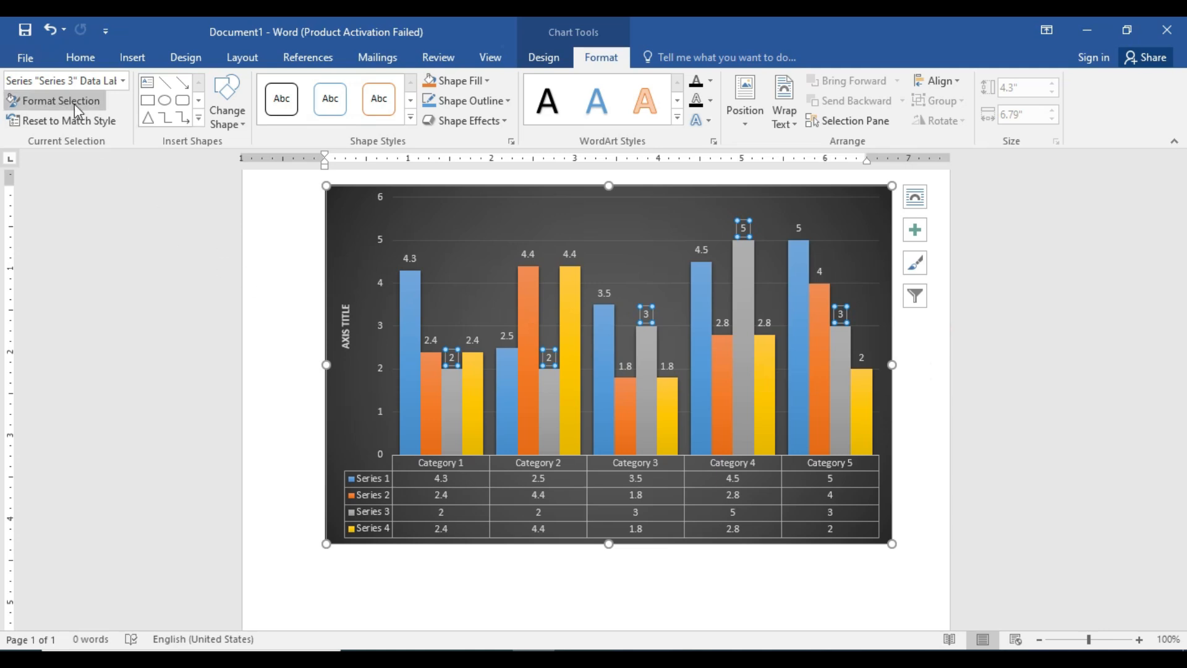
Examine the label, effects, and fill and border options in the formatting settings for the Series 3 data labels.
{"action": "left_click", "coordinate": [56, 100]}
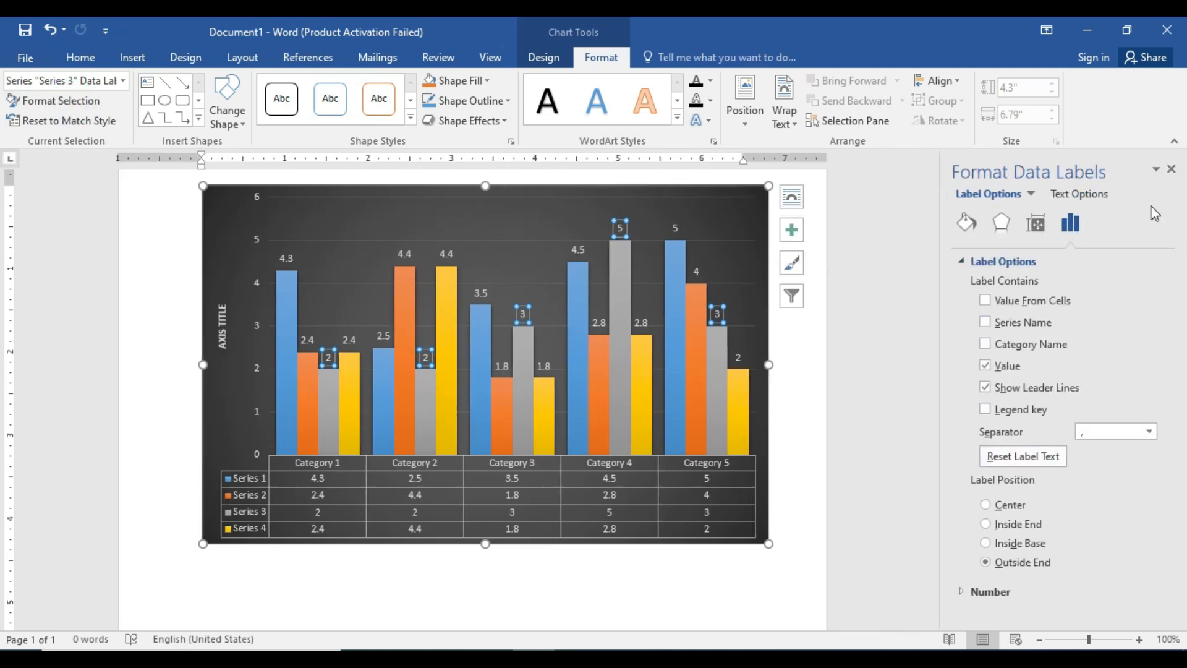
{"action": "left_click", "coordinate": [1002, 223]}
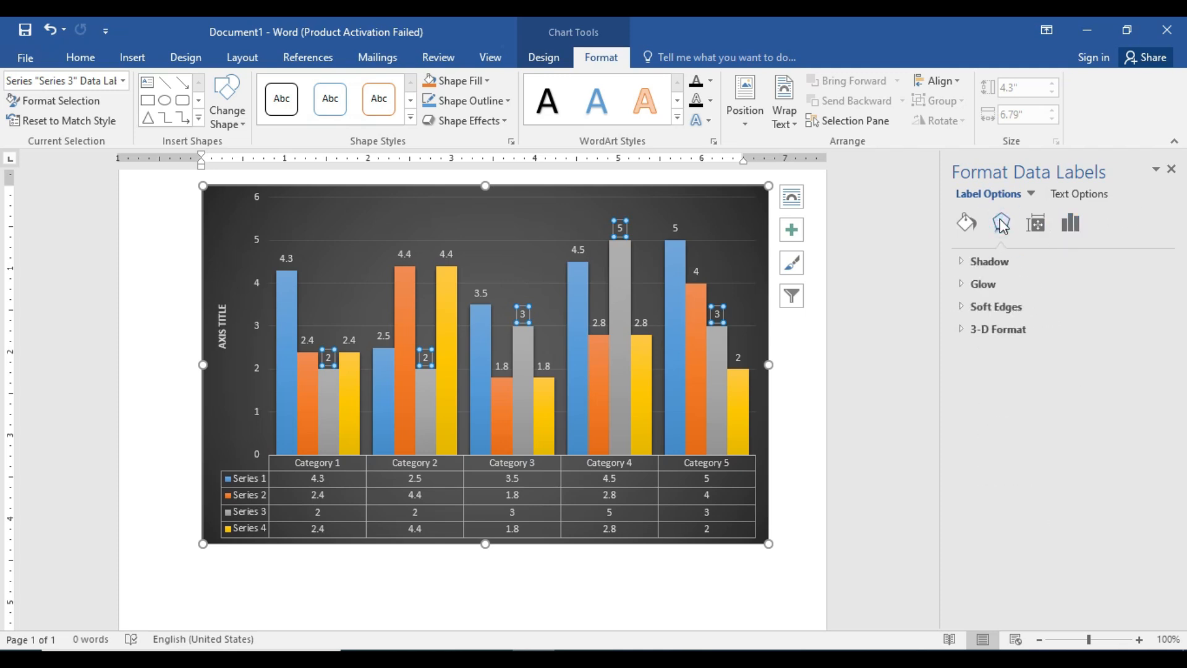
{"action": "left_click", "coordinate": [965, 221]}
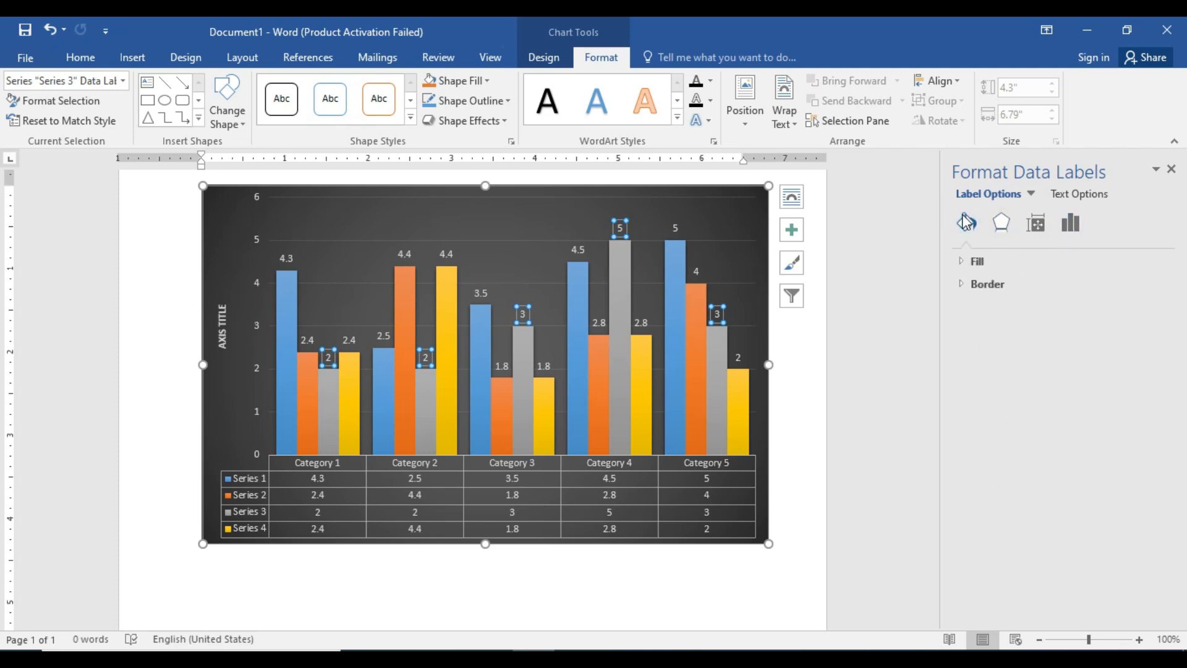
{"action": "left_click", "coordinate": [1172, 169]}
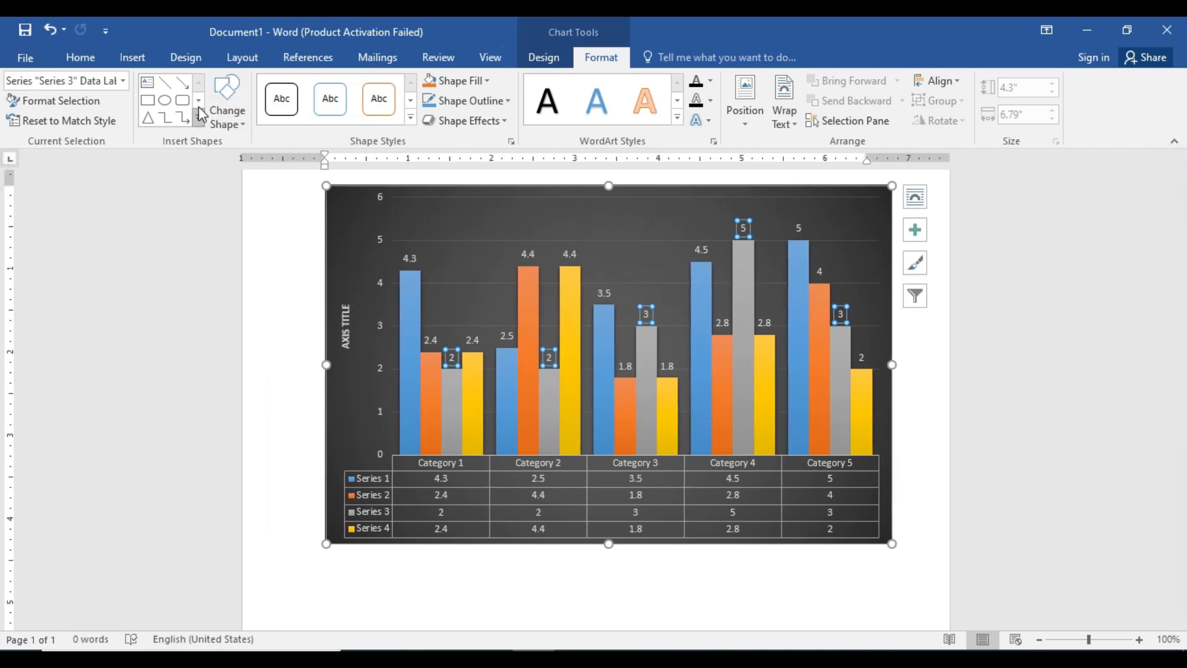
Look through the full set of shapes available for insertion without drawing one.
{"action": "left_click", "coordinate": [161, 102]}
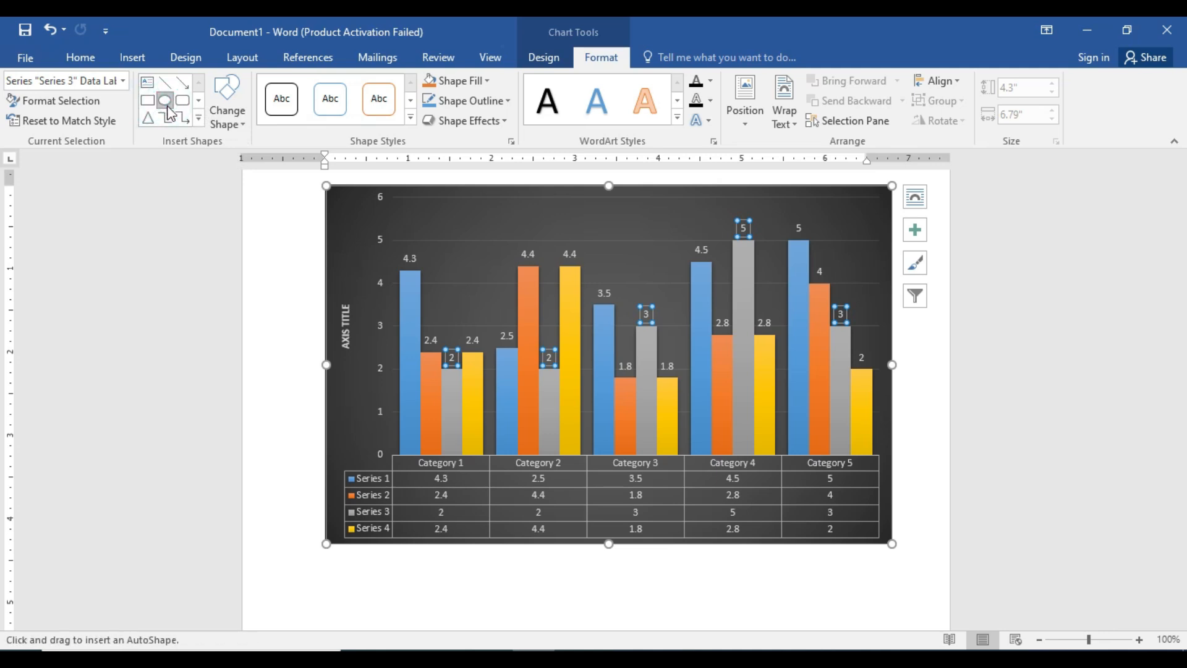
{"action": "left_click", "coordinate": [198, 118]}
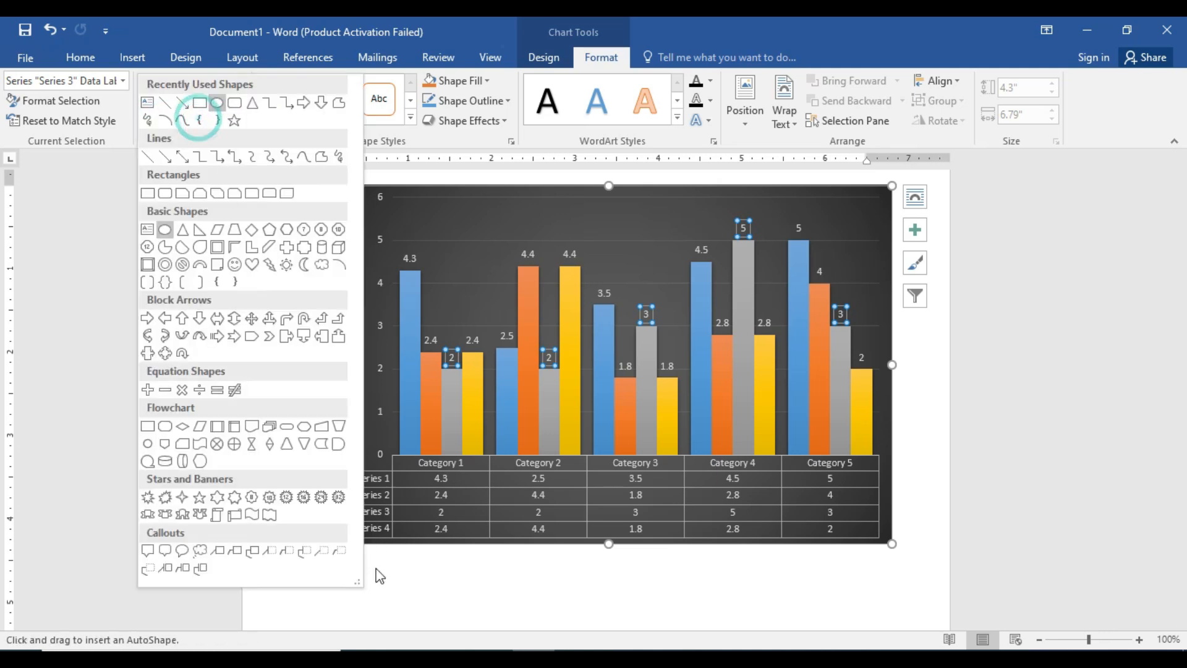
{"action": "left_click", "coordinate": [416, 596]}
Try the smiley face and the heart in turn as the shape of the Series 3 data labels.
{"action": "left_click", "coordinate": [227, 121]}
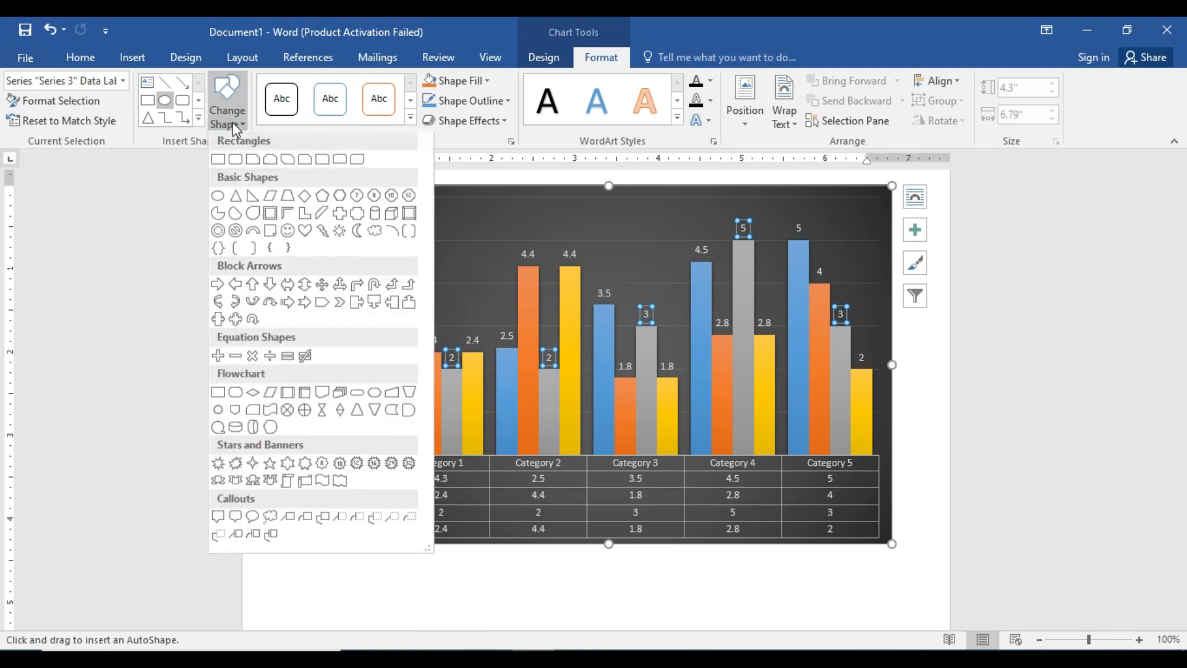
{"action": "left_click", "coordinate": [288, 233]}
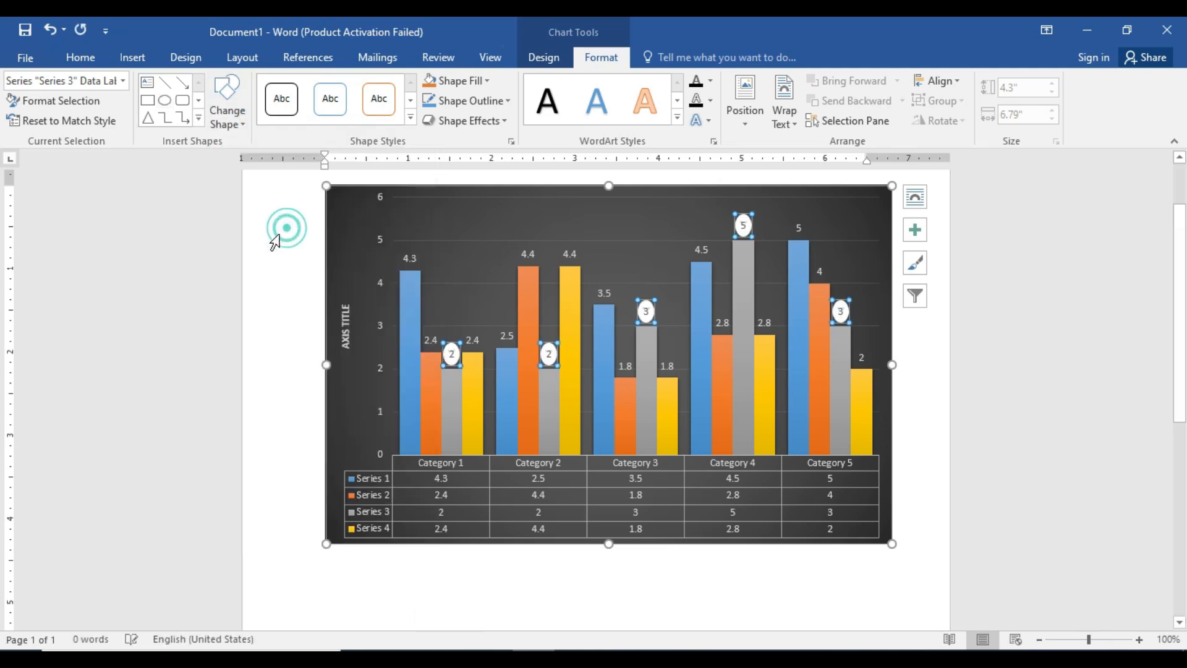
{"action": "left_click", "coordinate": [228, 117]}
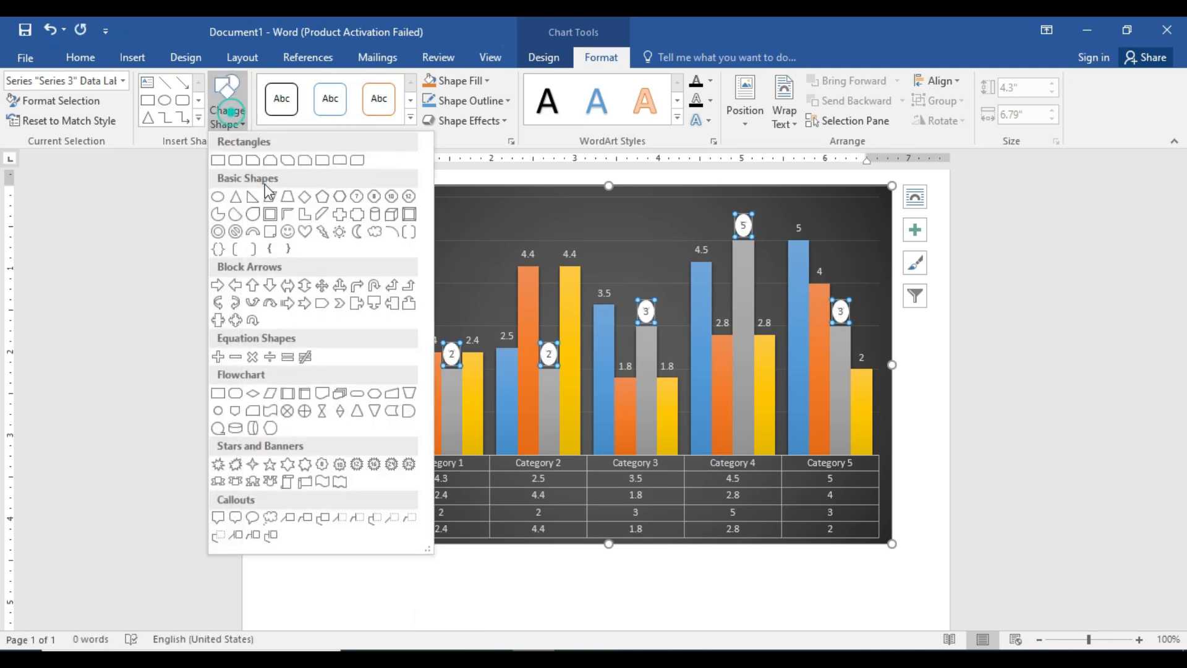
{"action": "left_click", "coordinate": [305, 233]}
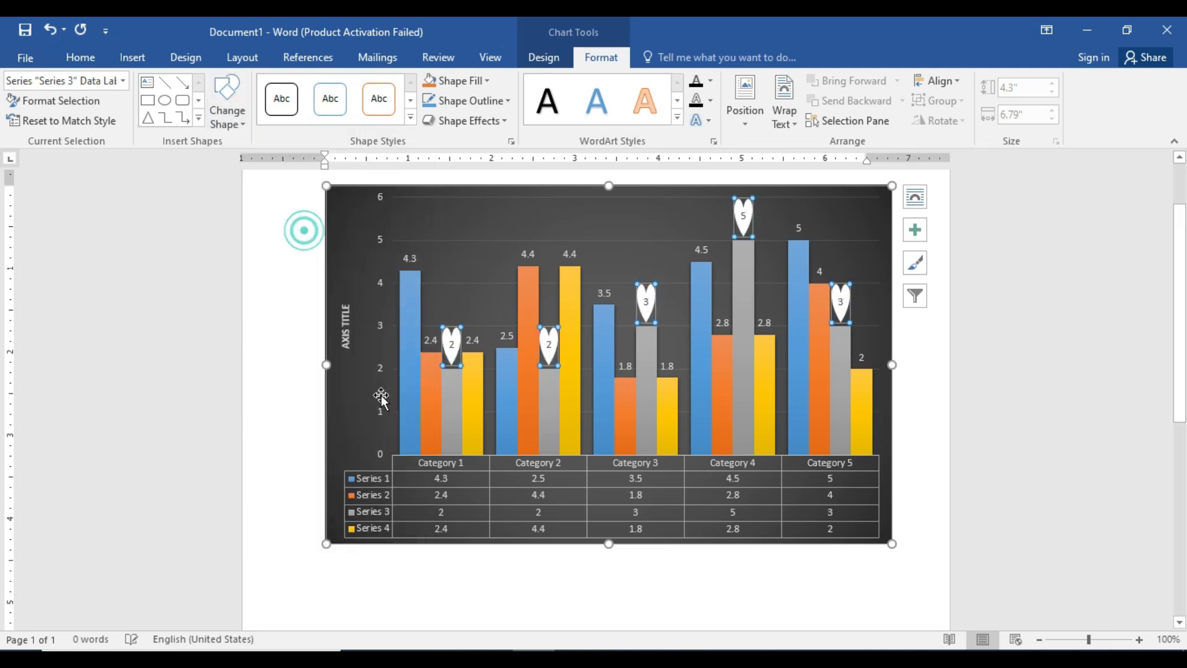
Change the Series 3 data labels to the pentagon shape and reset their formatting to match the chart style.
{"action": "left_click", "coordinate": [243, 127]}
{"action": "left_click", "coordinate": [323, 197]}
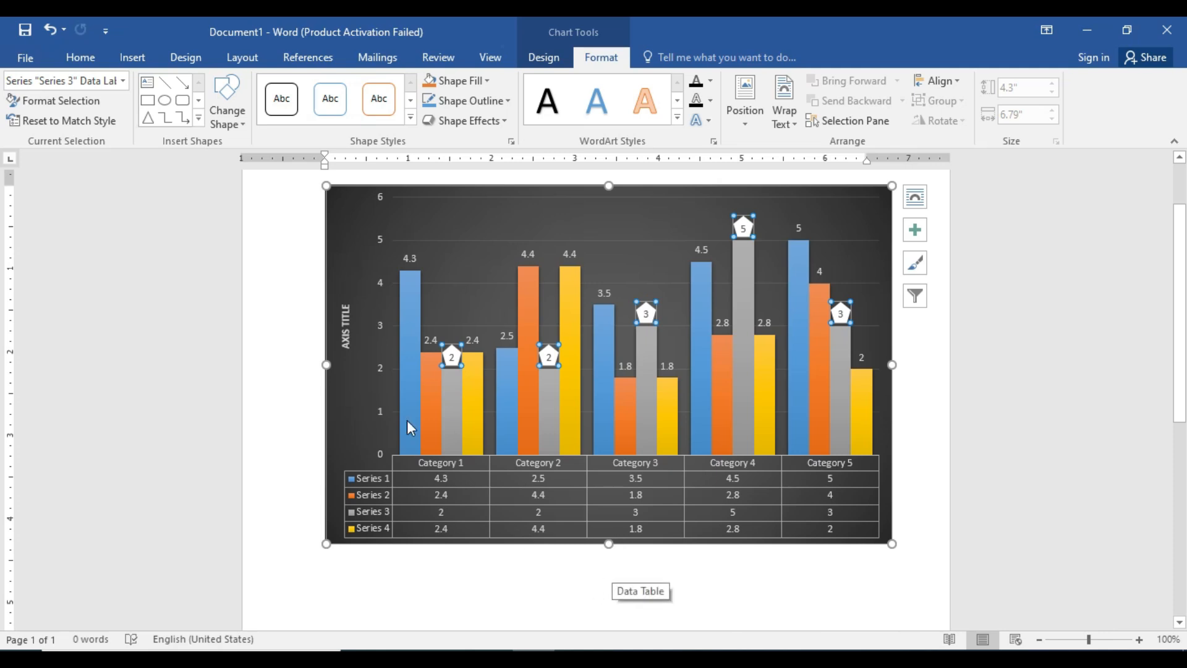
{"action": "left_click", "coordinate": [61, 123]}
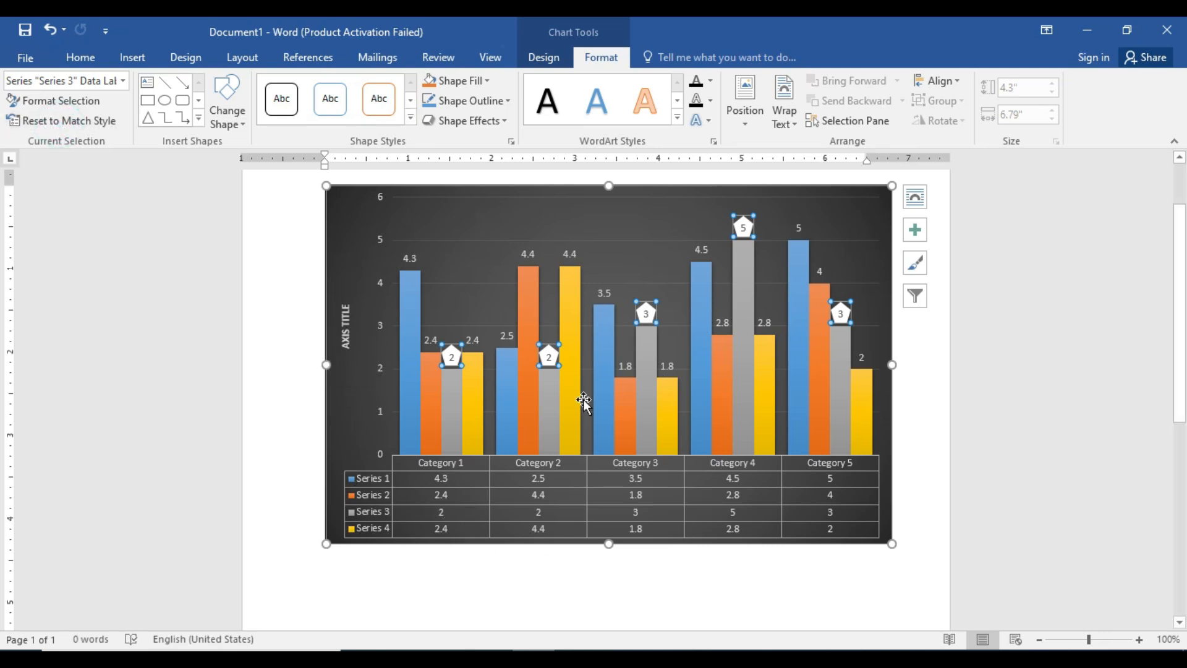
Fill the Series 3 data labels and the Series 1 columns with orange, and reset both to match the chart style.
{"action": "left_click", "coordinate": [431, 83]}
{"action": "left_click", "coordinate": [429, 81]}
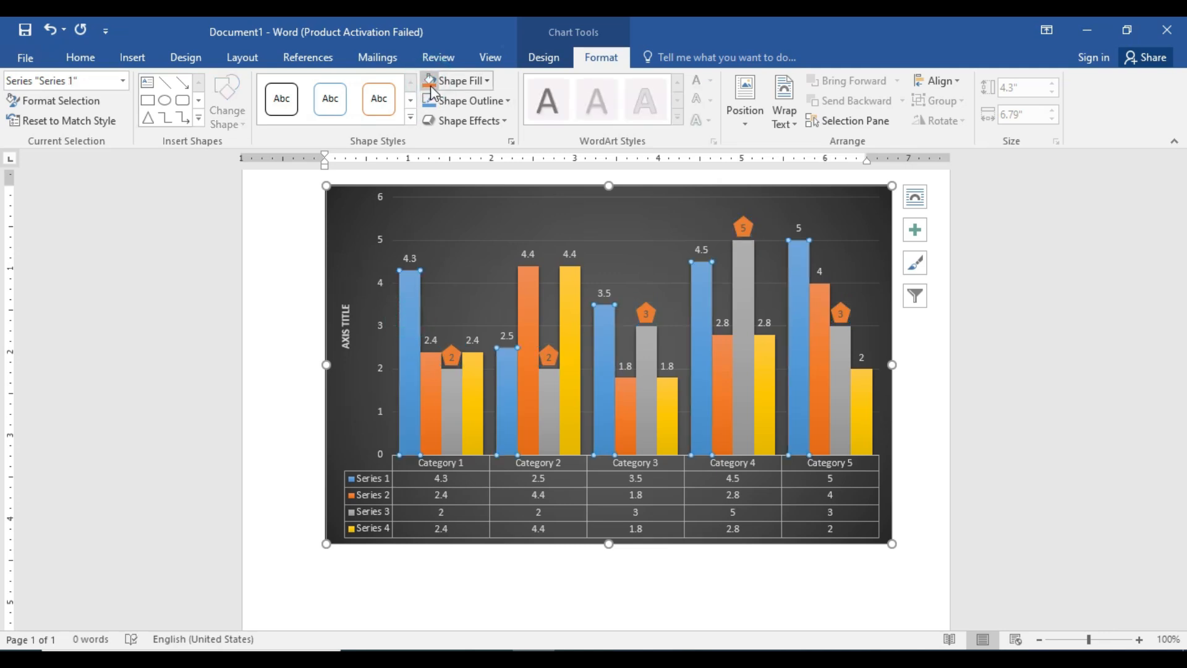
{"action": "left_click", "coordinate": [12, 120]}
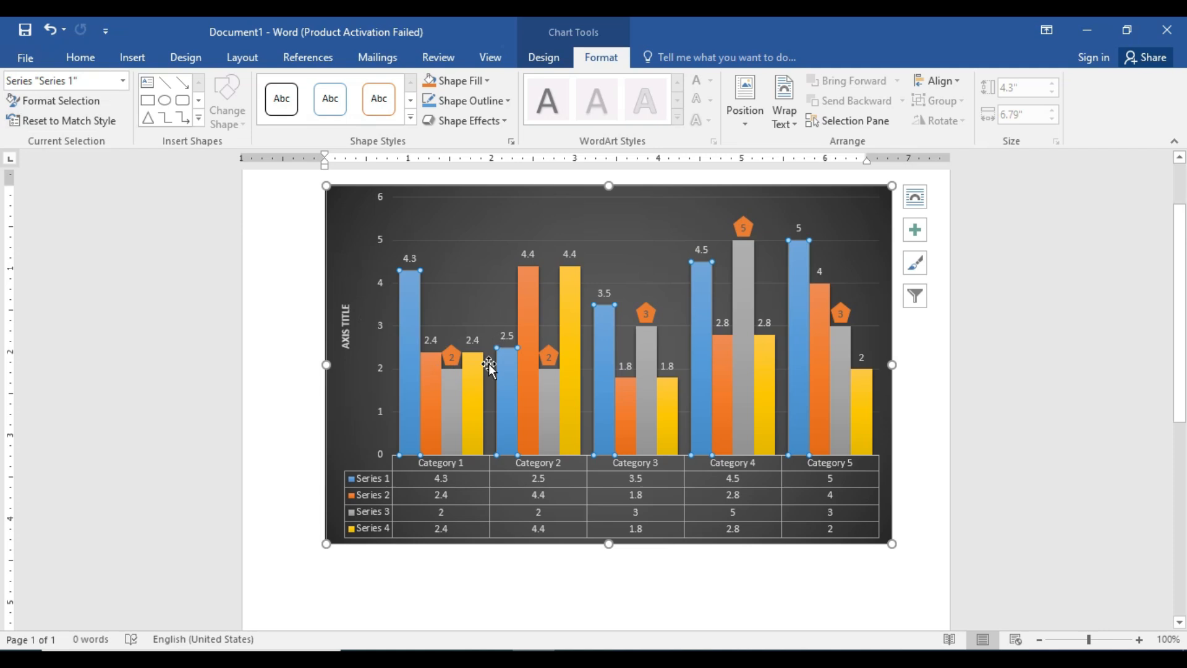
{"action": "left_click", "coordinate": [459, 361]}
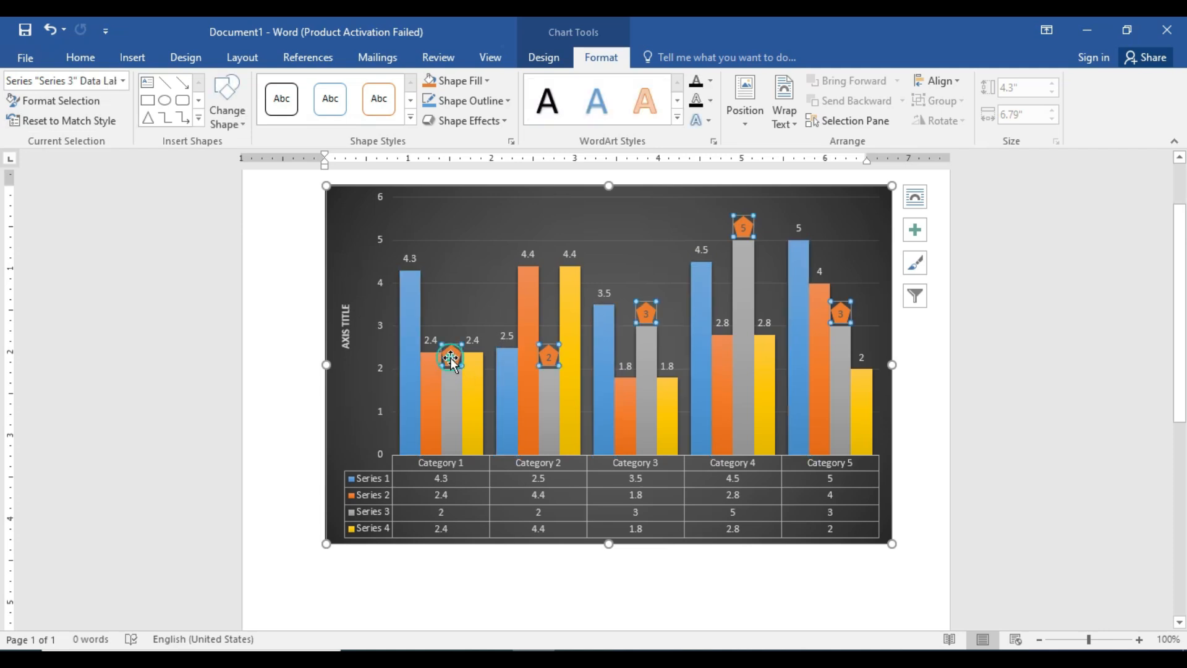
{"action": "left_click", "coordinate": [29, 120]}
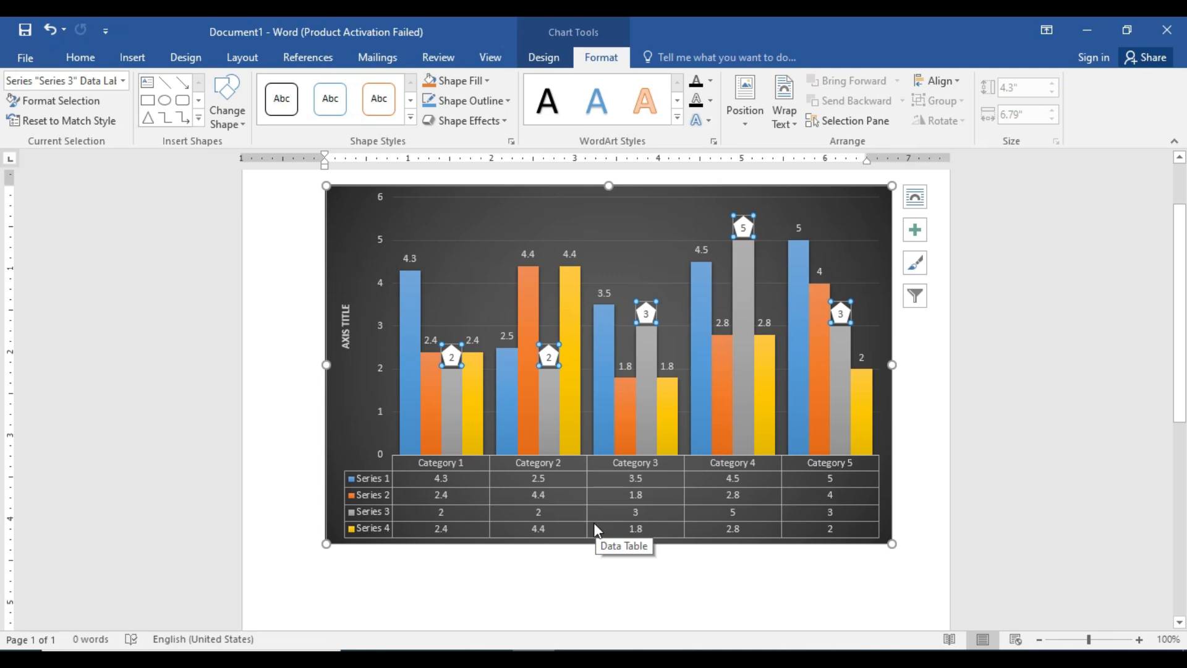
Bring up the commands for inserting illustrations into the document.
{"action": "left_click", "coordinate": [538, 49]}
{"action": "left_click", "coordinate": [488, 56]}
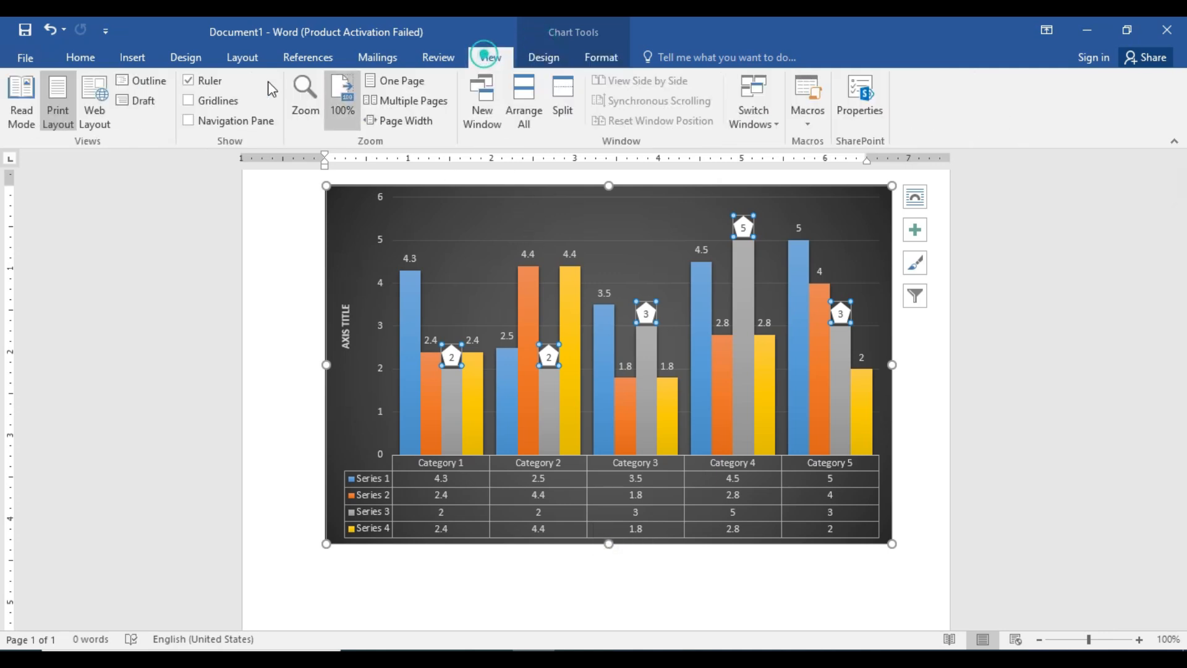
{"action": "left_click", "coordinate": [132, 54]}
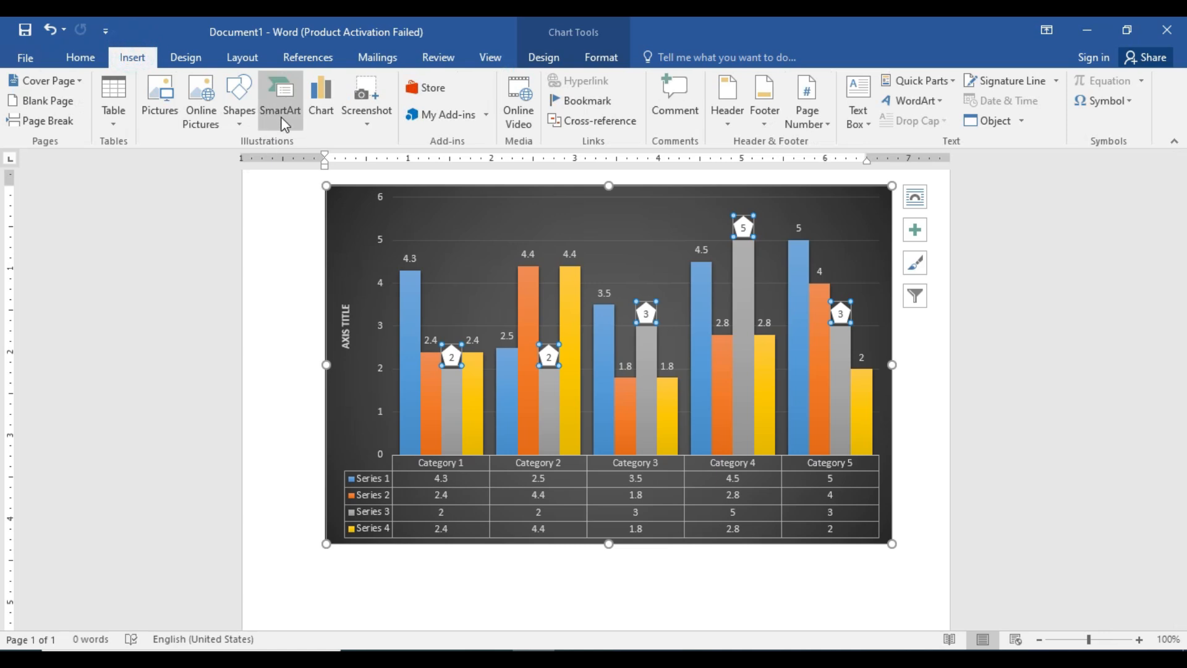